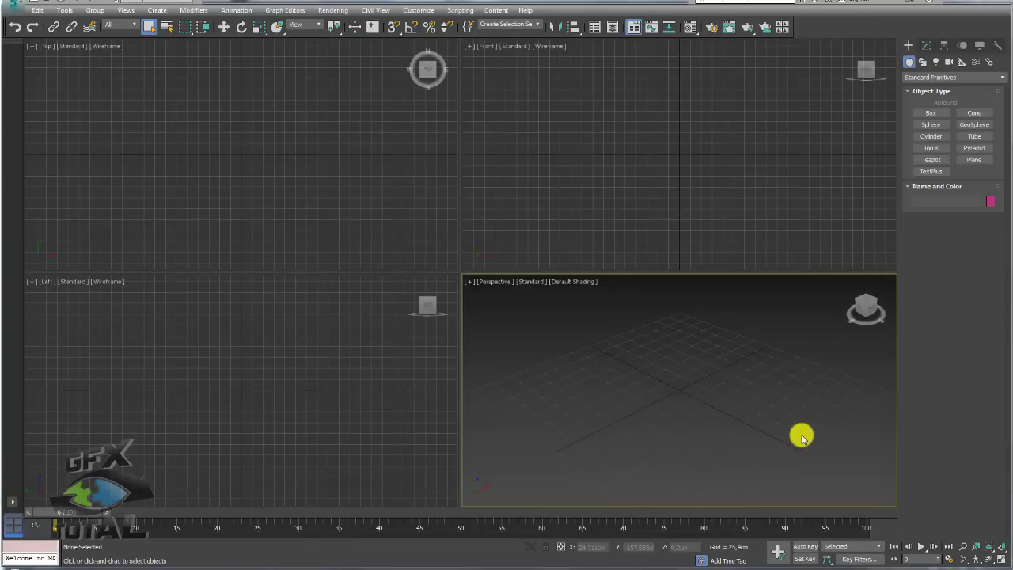
- Restore the Word document with the viewer's box-lid and irregular-surface questions over 3ds Max
left_click(483, 567)
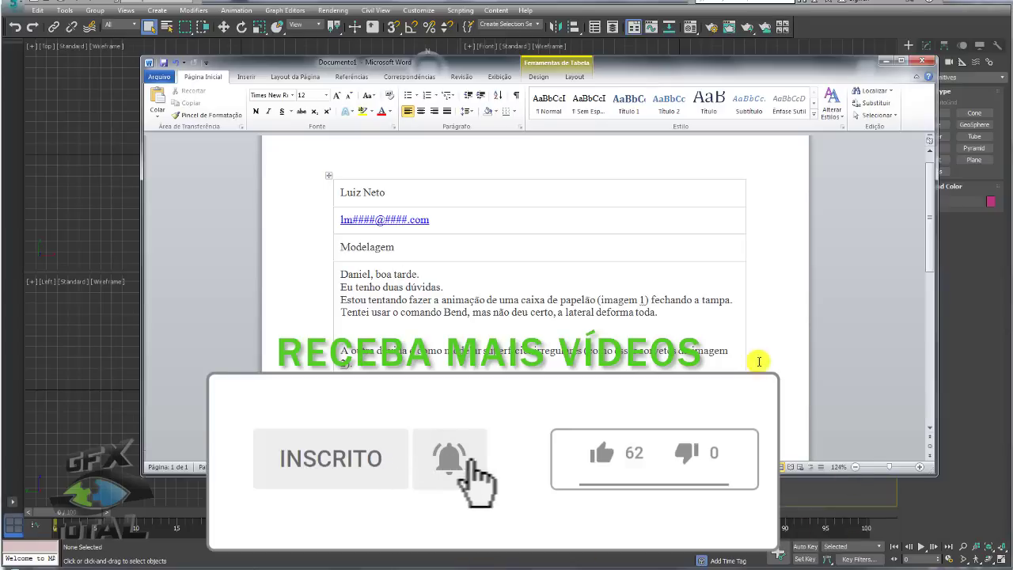
- Highlight 'fechando a tampa' in the viewer's question, then minimize Word to reveal the empty scene
left_click_drag(650, 300, 703, 302)
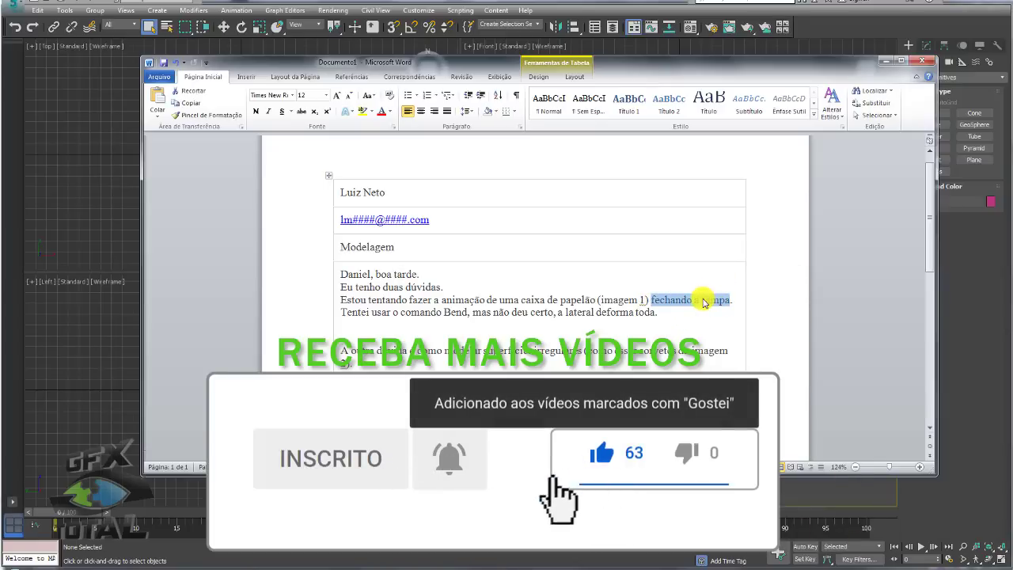
left_click(703, 302)
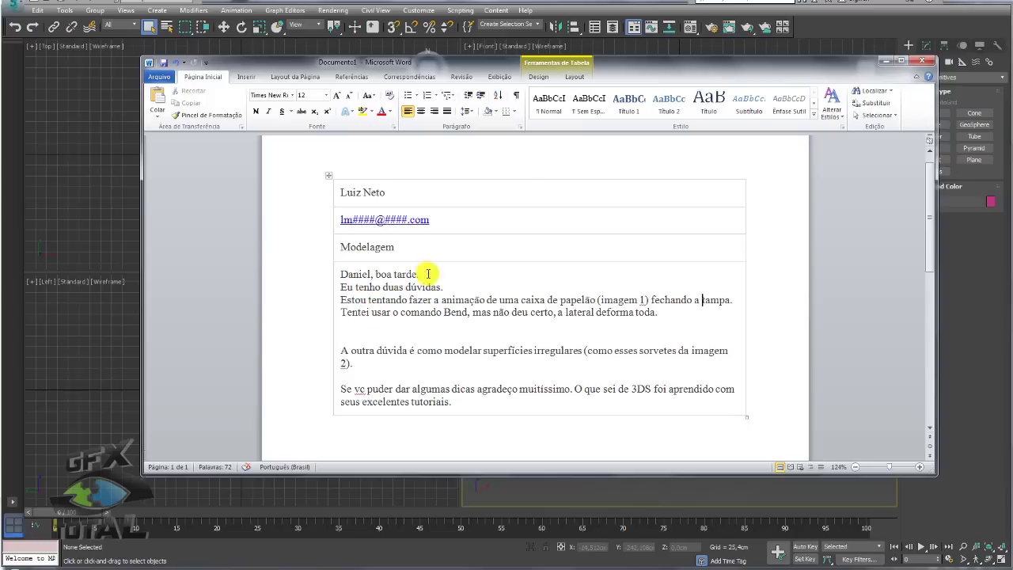
left_click(887, 62)
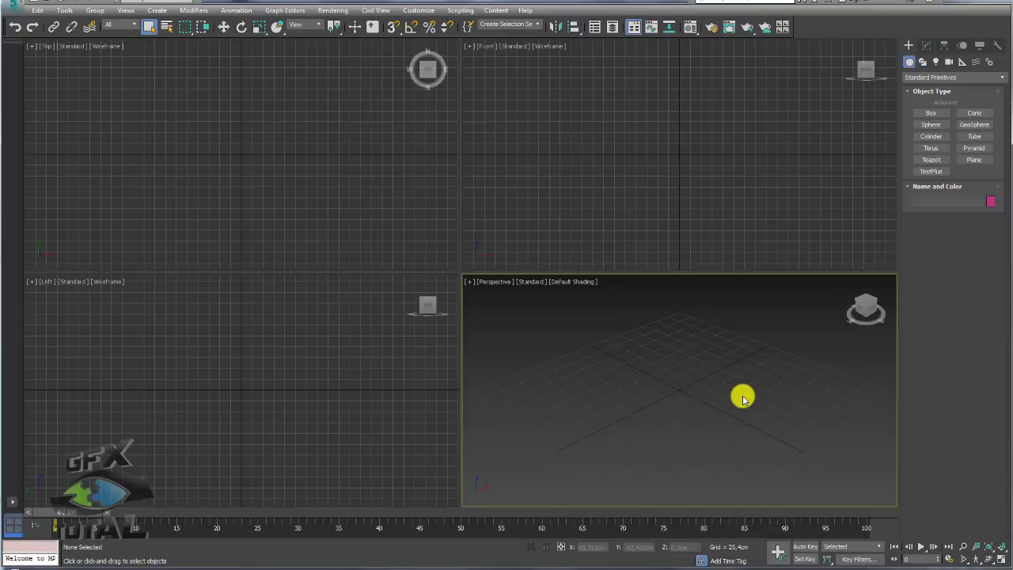
- Create a pink plane in the Perspective view and add a Bend modifier to it
left_click(974, 160)
mouse_move(595, 369)
left_mouse_down()
mouse_move(806, 451)
mouse_move(864, 394)
left_mouse_up()
right_click(861, 373)
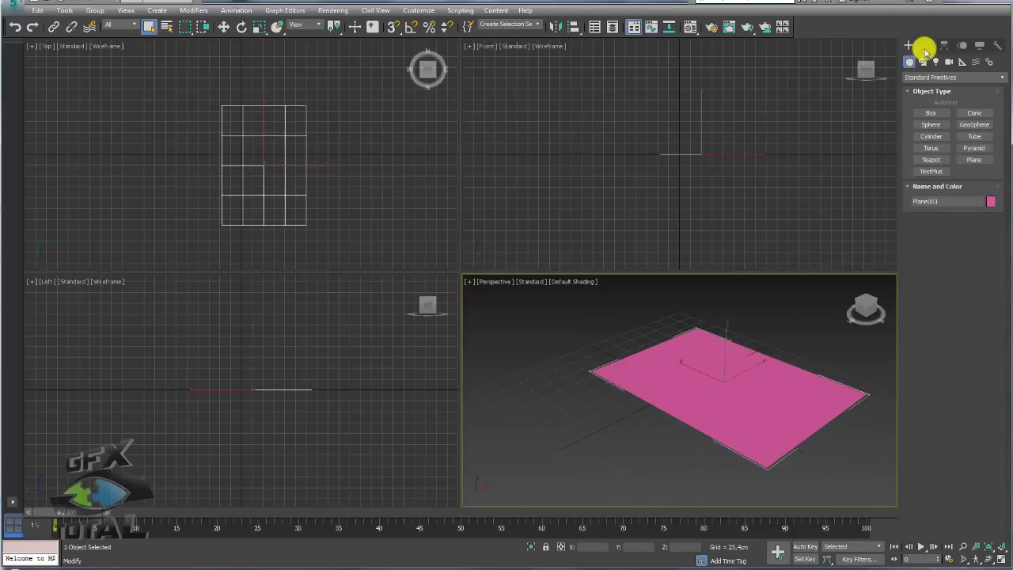
left_click(925, 47)
left_click(976, 79)
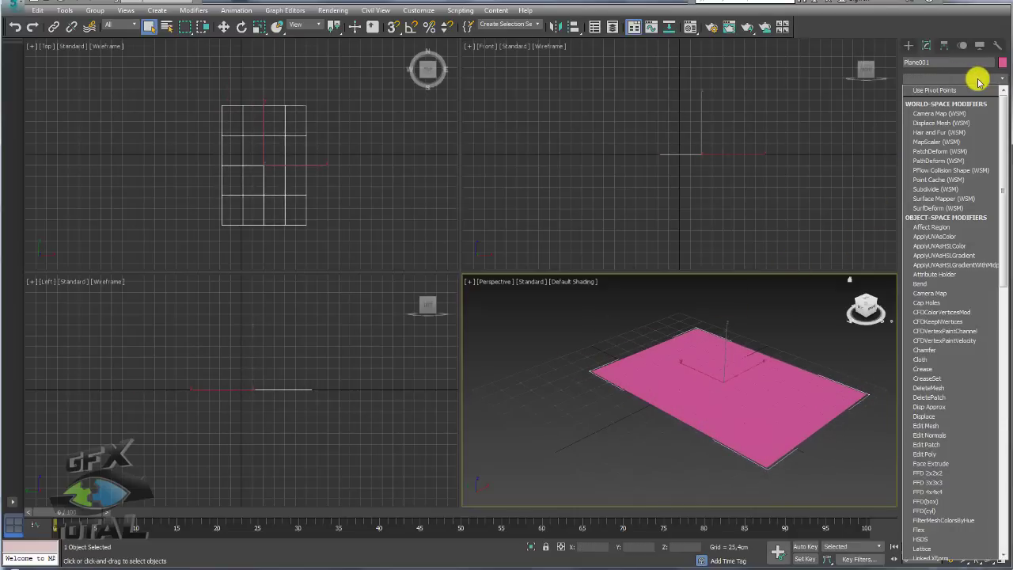
left_click(933, 284)
- Curl the plane into a trough by adjusting the Bend Angle, trying axis Y then X
left_click_drag(981, 270, 981, 221)
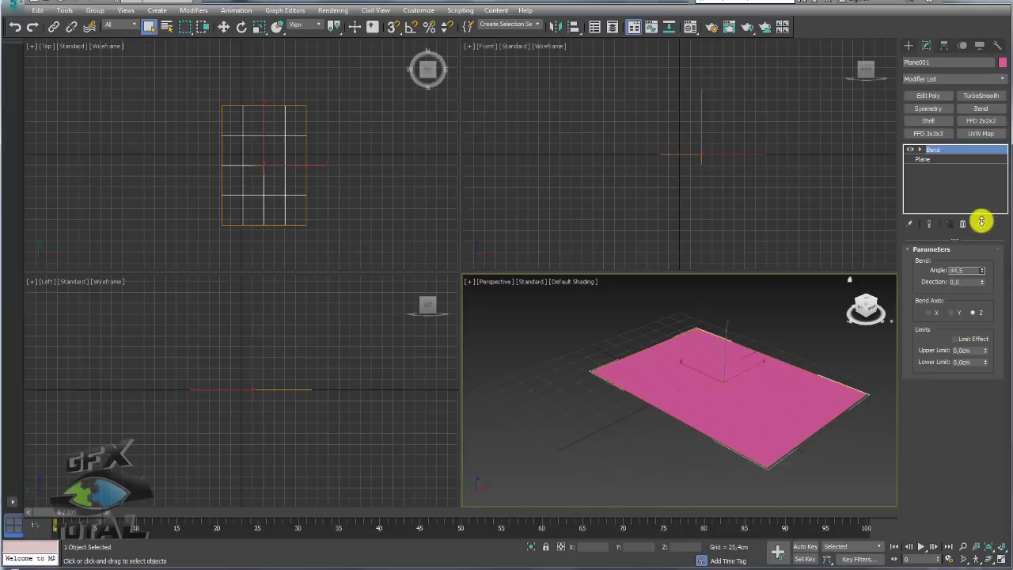
left_click(951, 312)
mouse_move(981, 270)
left_mouse_down()
mouse_move(985, 253)
mouse_move(986, 368)
left_mouse_up()
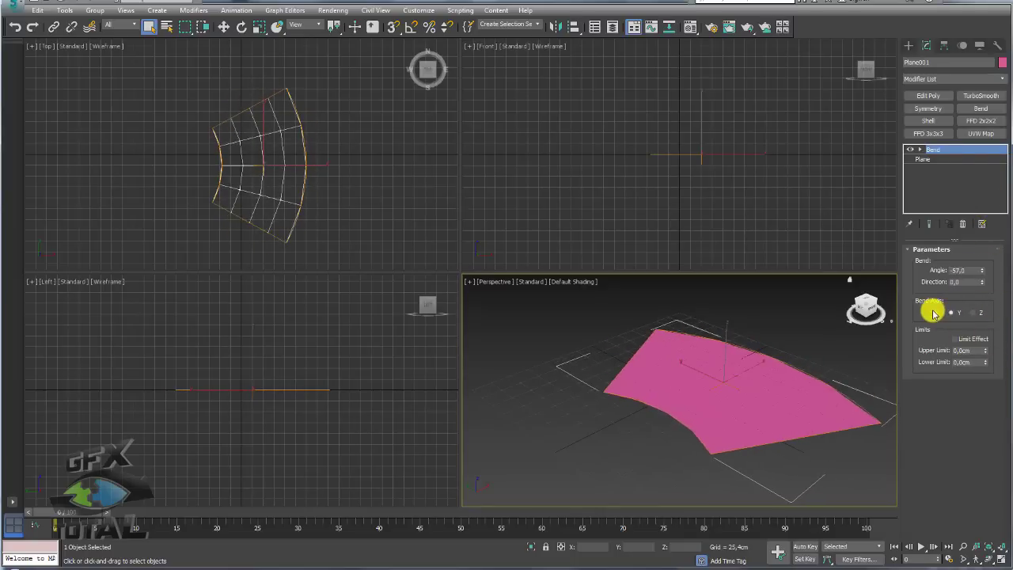
left_click(928, 312)
mouse_move(982, 269)
left_mouse_down()
mouse_move(1006, 394)
mouse_move(977, 267)
left_mouse_up()
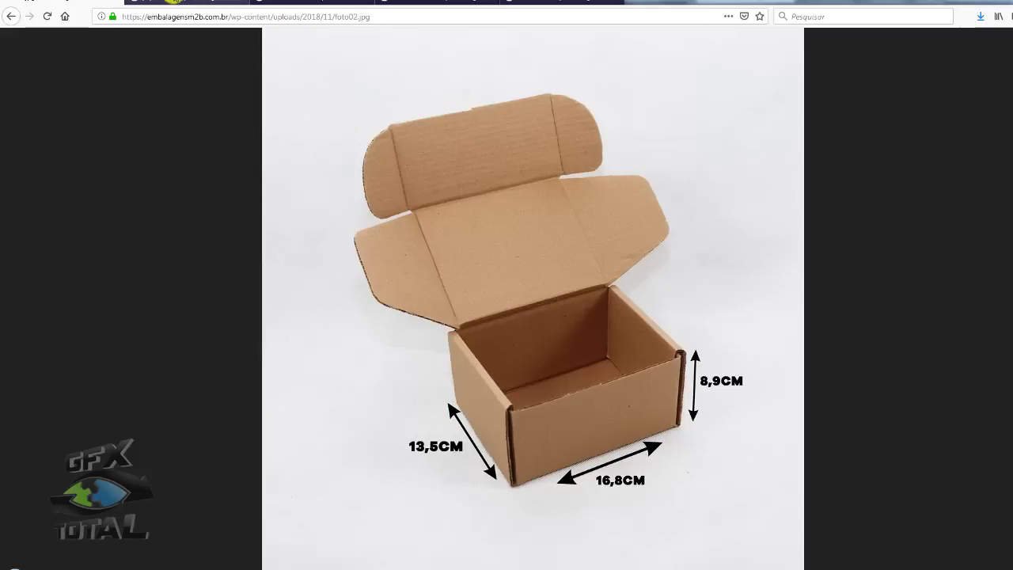
- Browse the 'papelão', cardboard roll and 'molde caixa' image results, then open the References folder
left_click(173, 2)
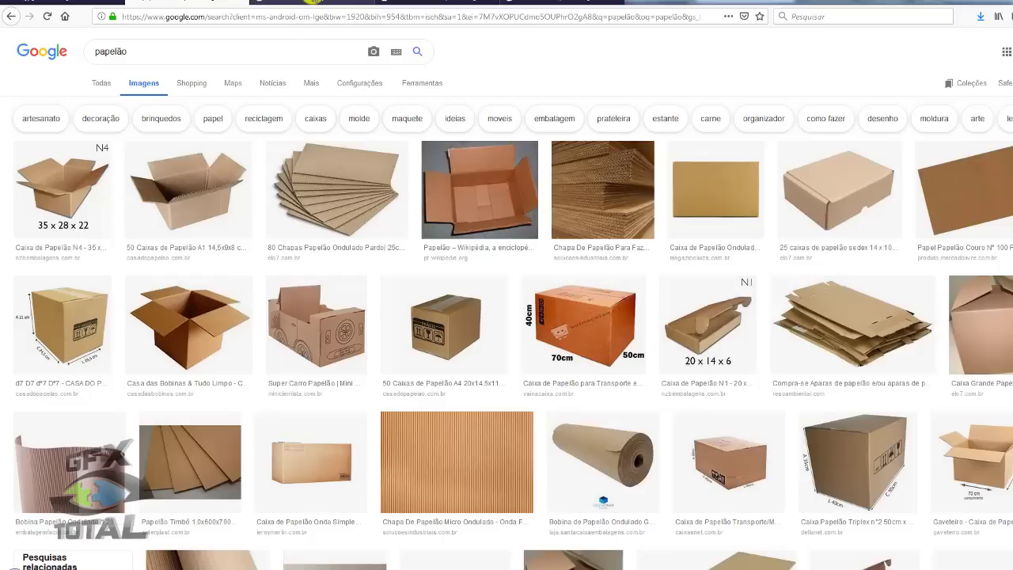
left_click(335, 6)
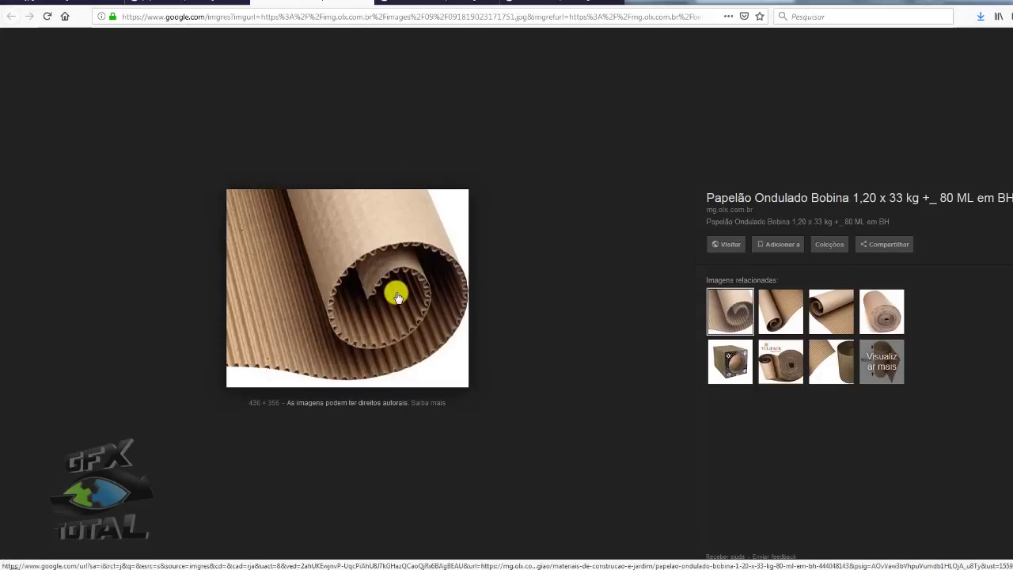
left_click(402, 6)
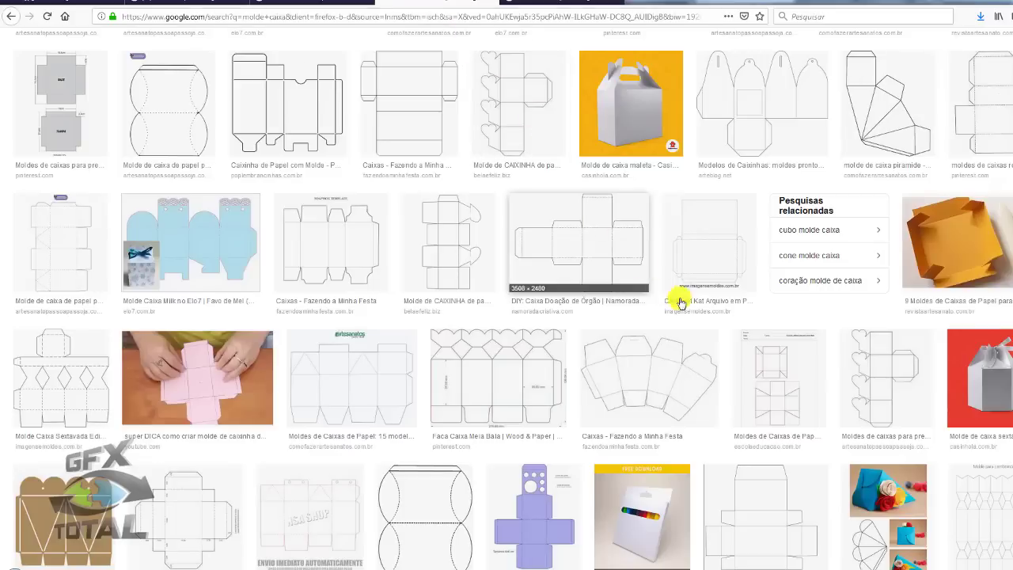
scroll(709, 318, "up", 1)
mouse_move(709, 354)
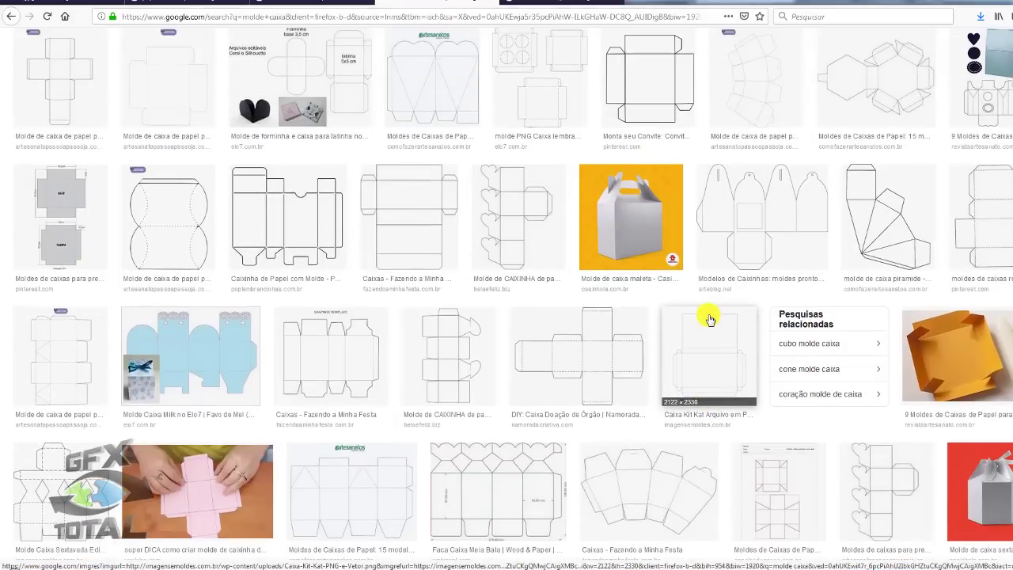
scroll(615, 328, "up", 2)
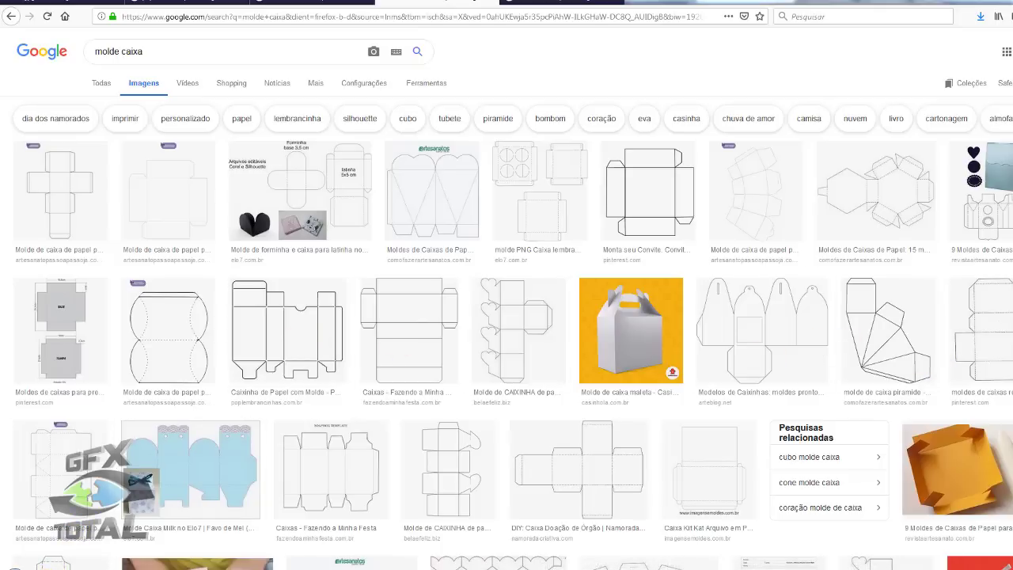
left_click(113, 563)
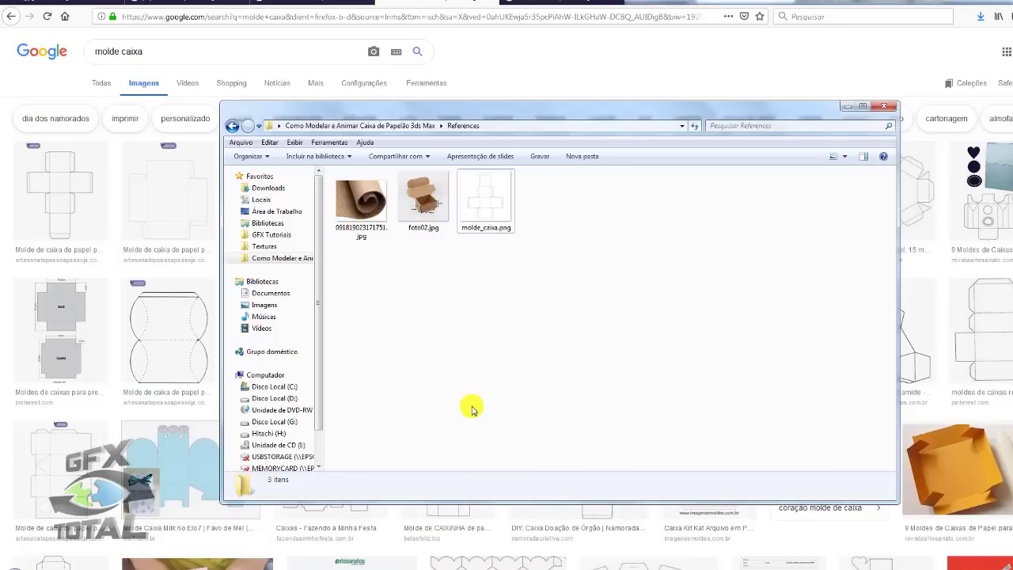
- Inspect the three reference images, including foto02.jpg and molde_caixa.png, then close the folder
left_click(364, 206)
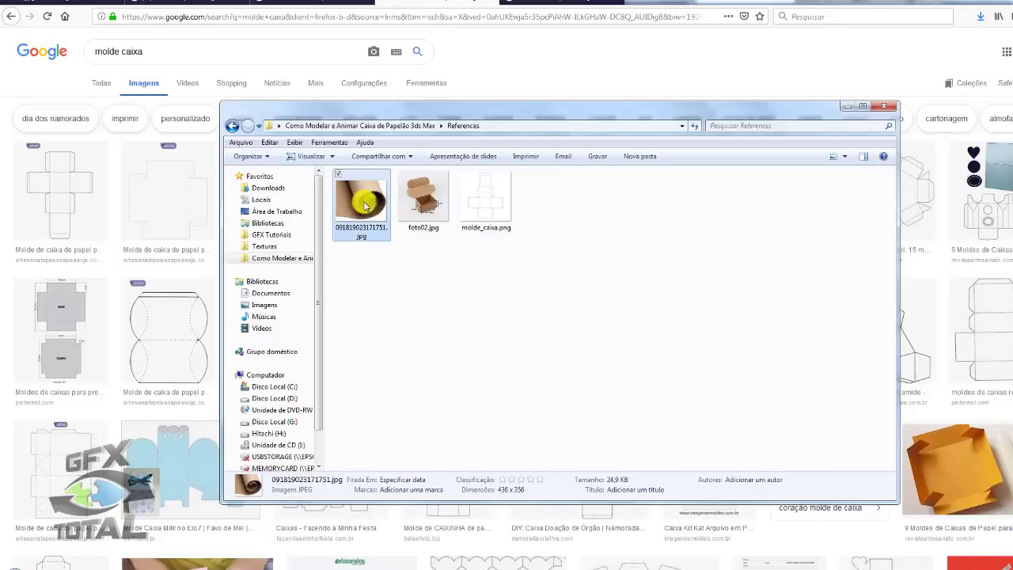
left_click(423, 201)
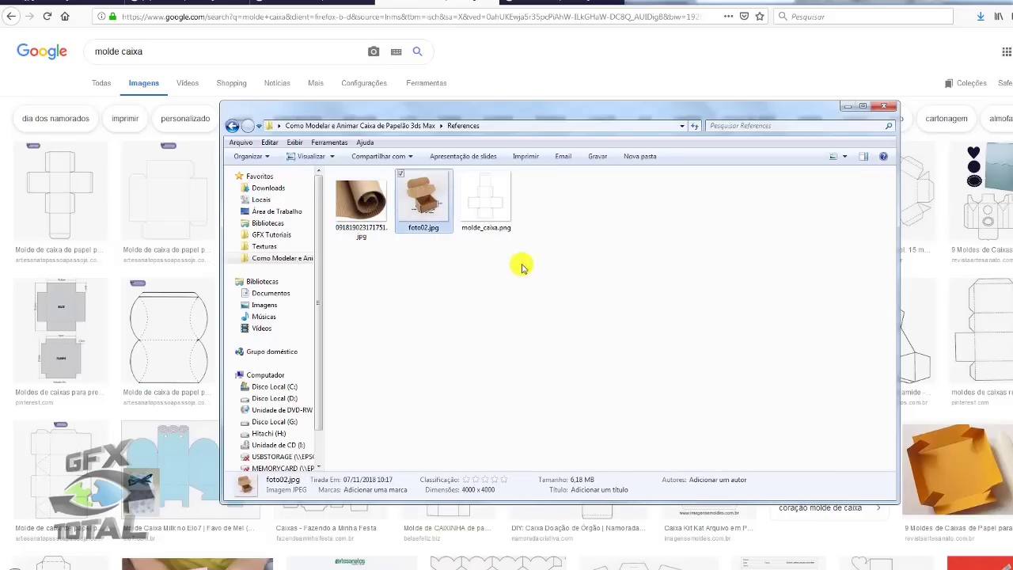
left_click(491, 198)
mouse_move(755, 282)
left_mouse_down()
mouse_move(453, 213)
mouse_move(356, 207)
left_mouse_up()
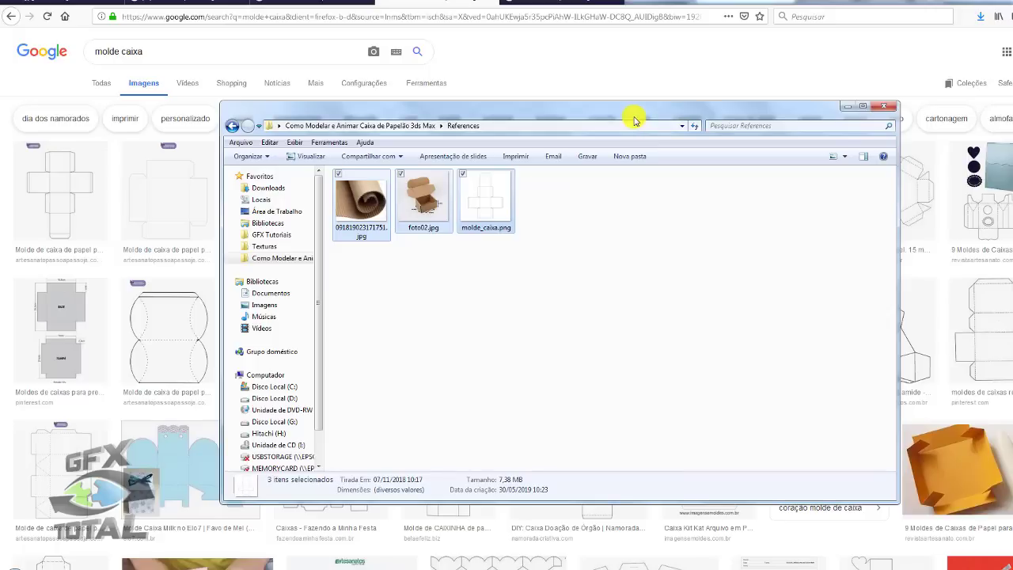
left_click(186, 3)
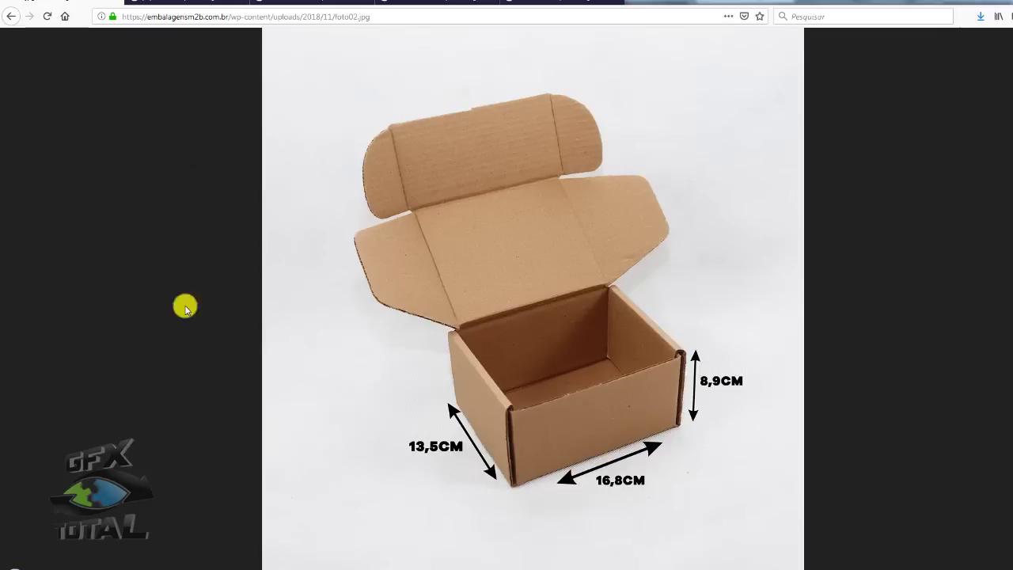
- Switch back to the 3ds Max window showing the bent pink plane
left_click(261, 567)
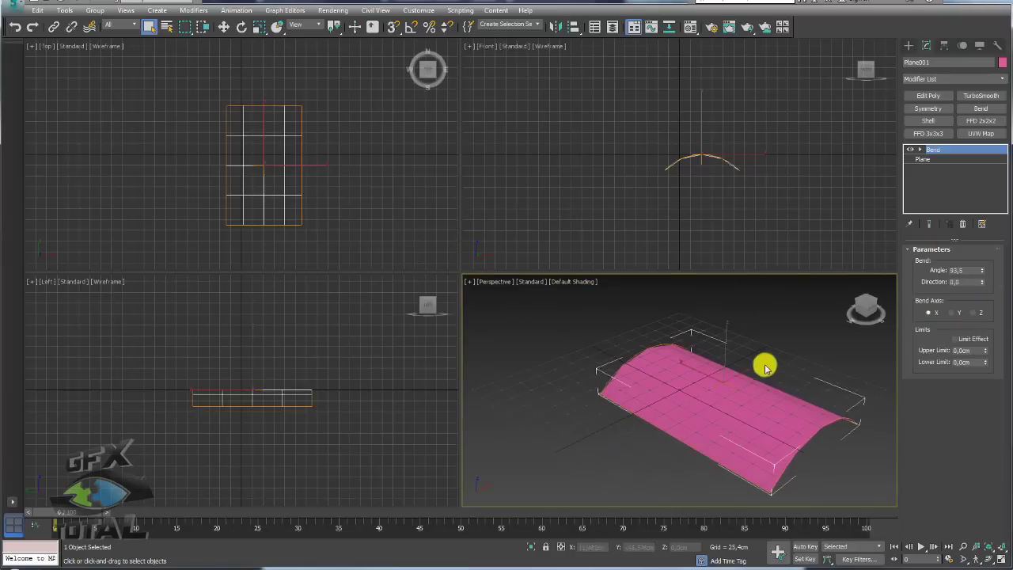
- Replace the bent plane with a new blue Plane001 in a maximized Perspective view
key("Delete")
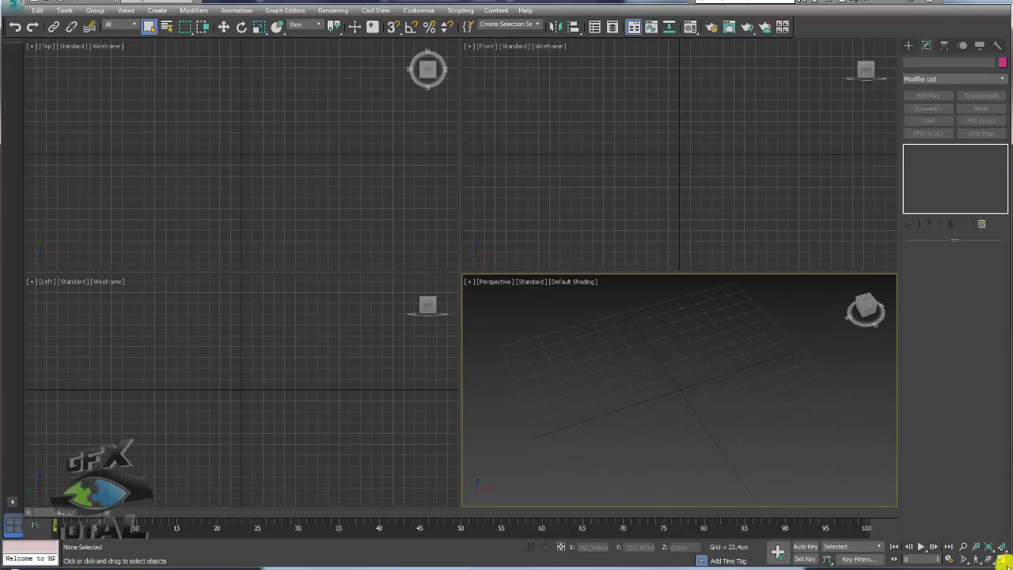
left_click(1001, 559)
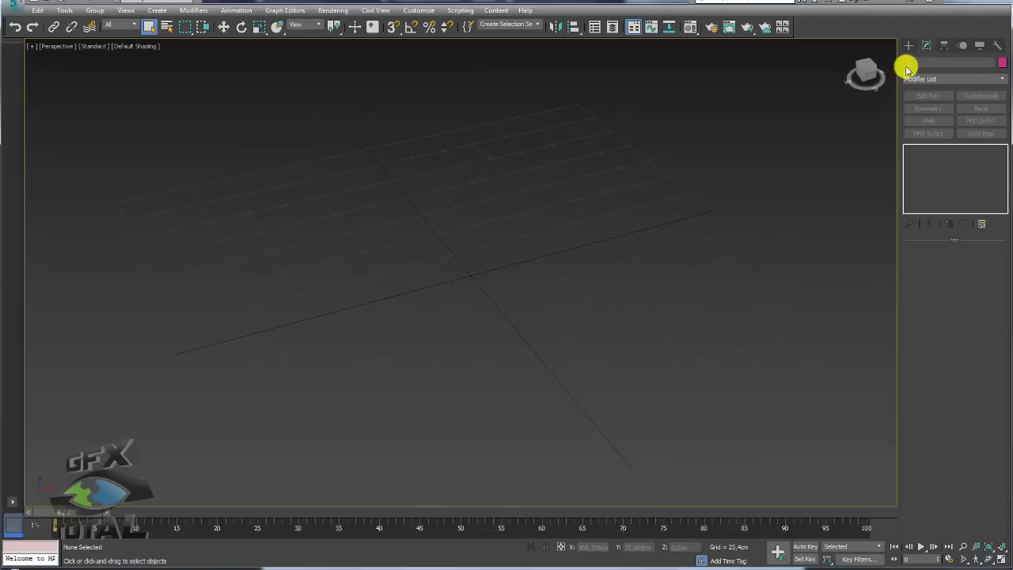
left_click(909, 46)
left_click(973, 160)
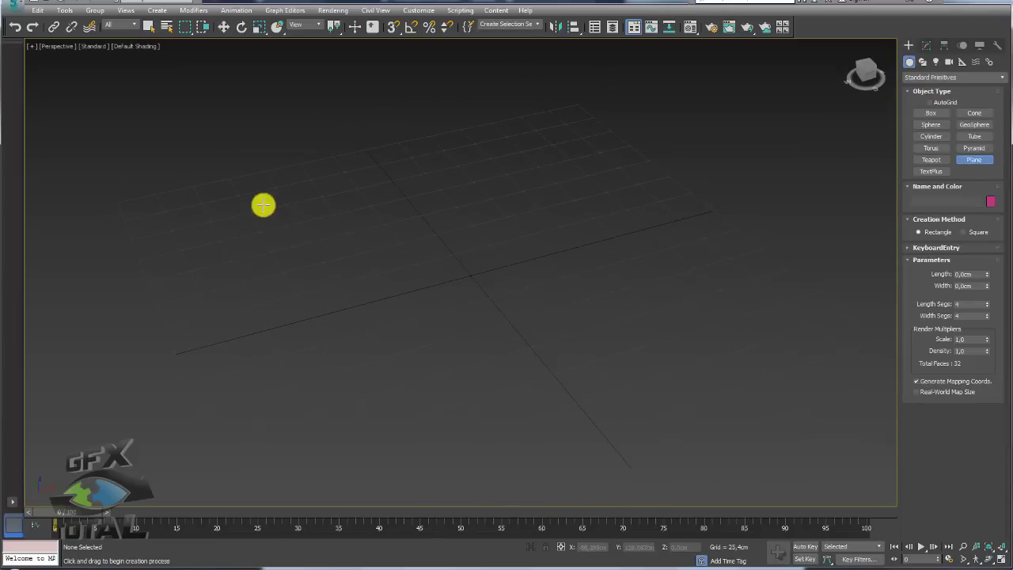
left_click_drag(255, 202, 812, 375)
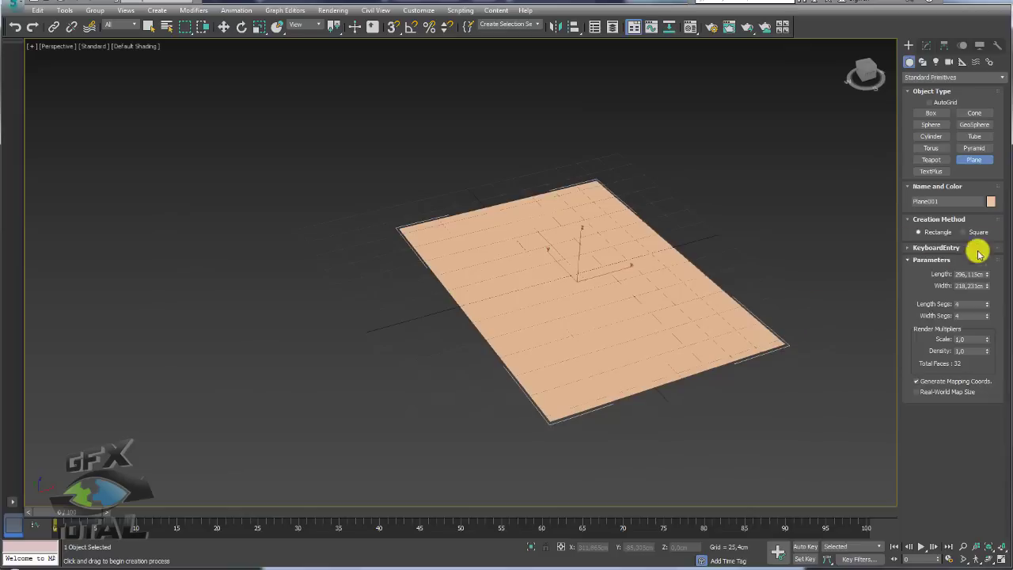
left_click(990, 201)
left_click(655, 220)
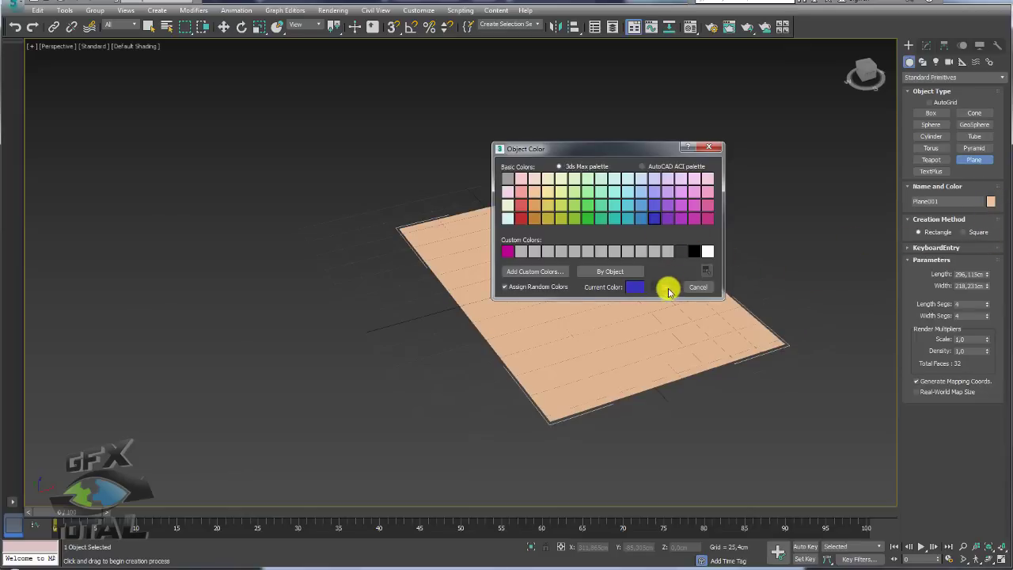
left_click(664, 286)
- Show edged faces and divide the plane into 3 length and 3 width segments
middle_click_drag(669, 287, 662, 306)
key("F4")
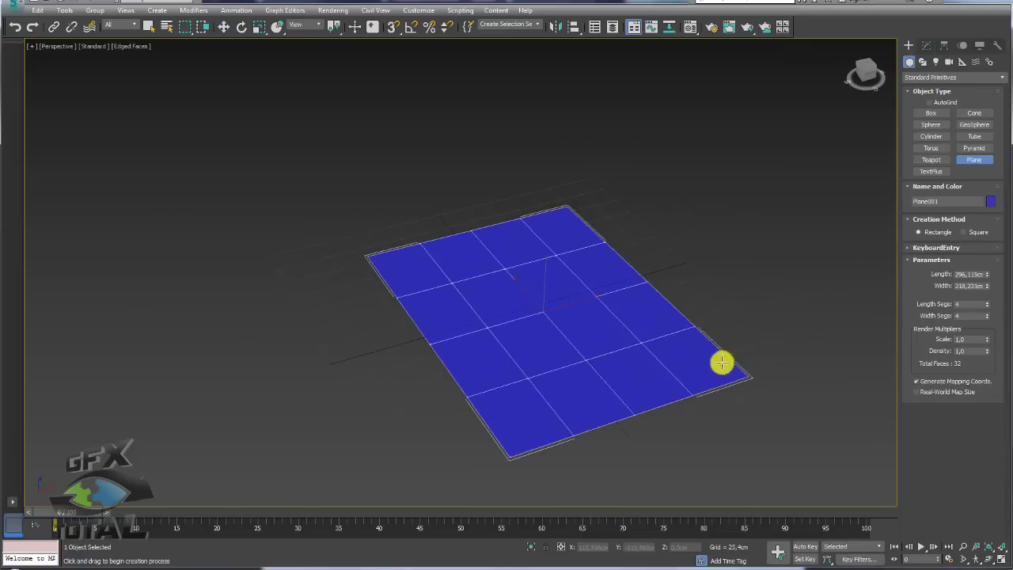
middle_click_drag(721, 362, 747, 374, "alt")
left_click_drag(987, 304, 987, 317)
right_click(986, 312)
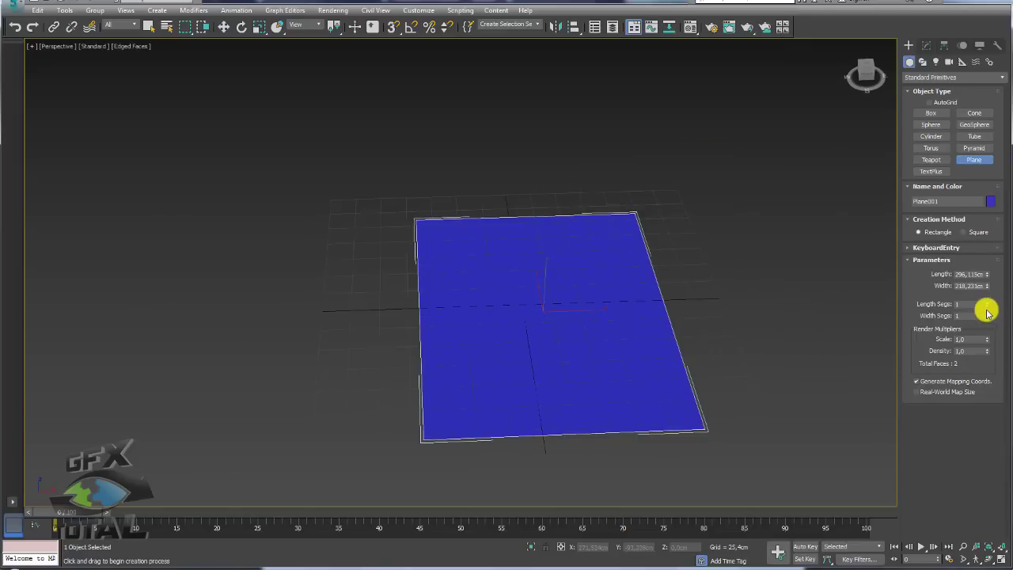
left_click(988, 301)
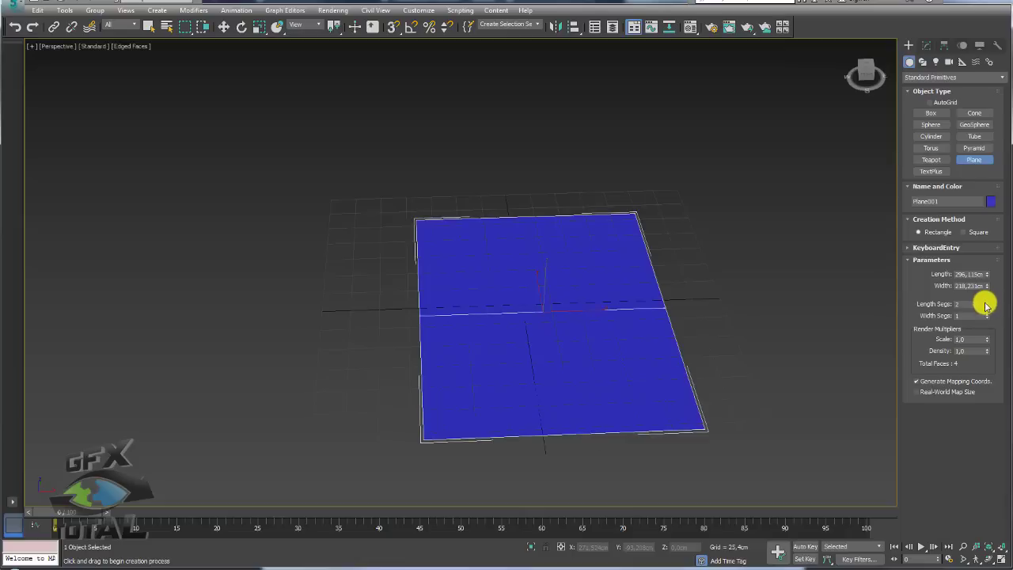
left_click(987, 302)
double_click(983, 305)
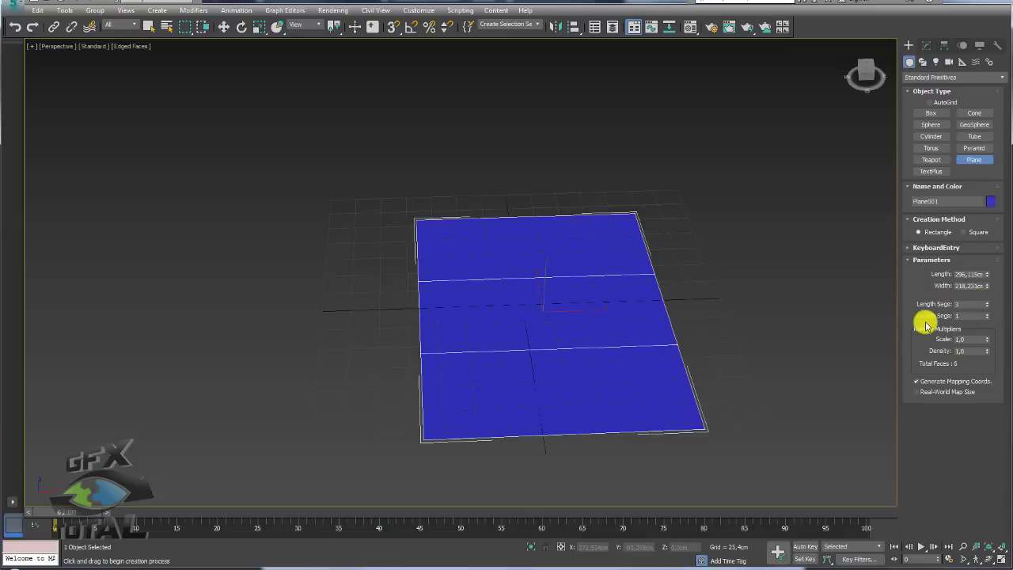
left_click(986, 313)
left_click(987, 313)
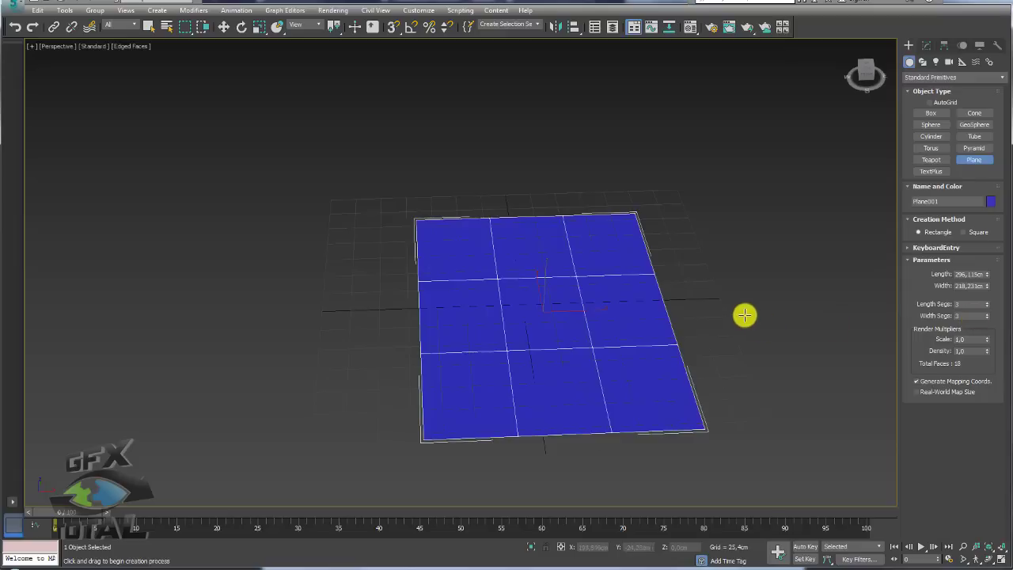
- Make the plane square by setting Width to 296,115cm, matching its Length
mouse_move(744, 315)
middle_mouse_down("alt")
mouse_move(739, 396)
mouse_move(733, 331)
middle_mouse_up("alt")
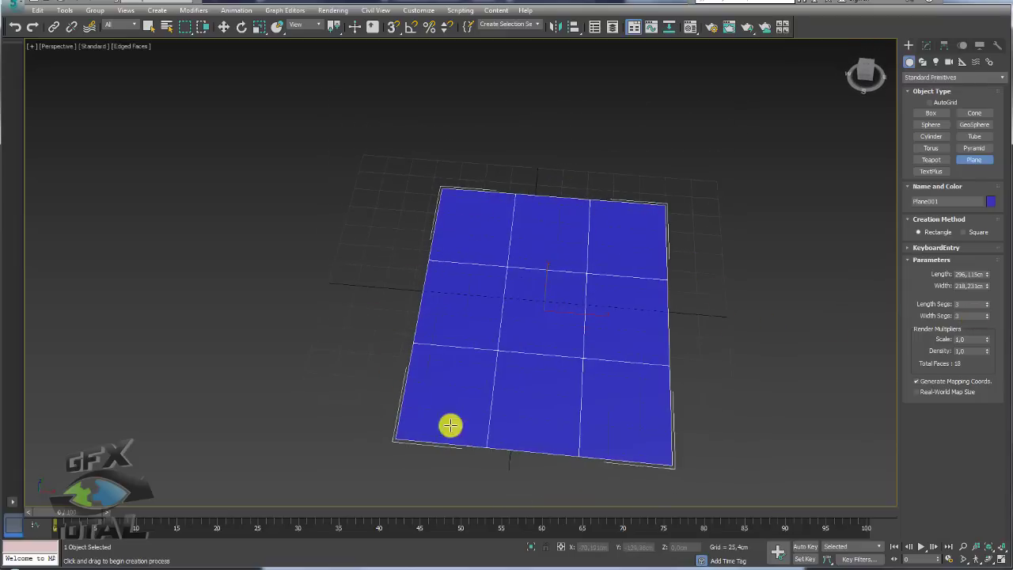
mouse_move(449, 425)
middle_mouse_down("alt")
mouse_move(615, 359)
mouse_move(613, 340)
middle_mouse_up("alt")
scroll(614, 358, "down", 3)
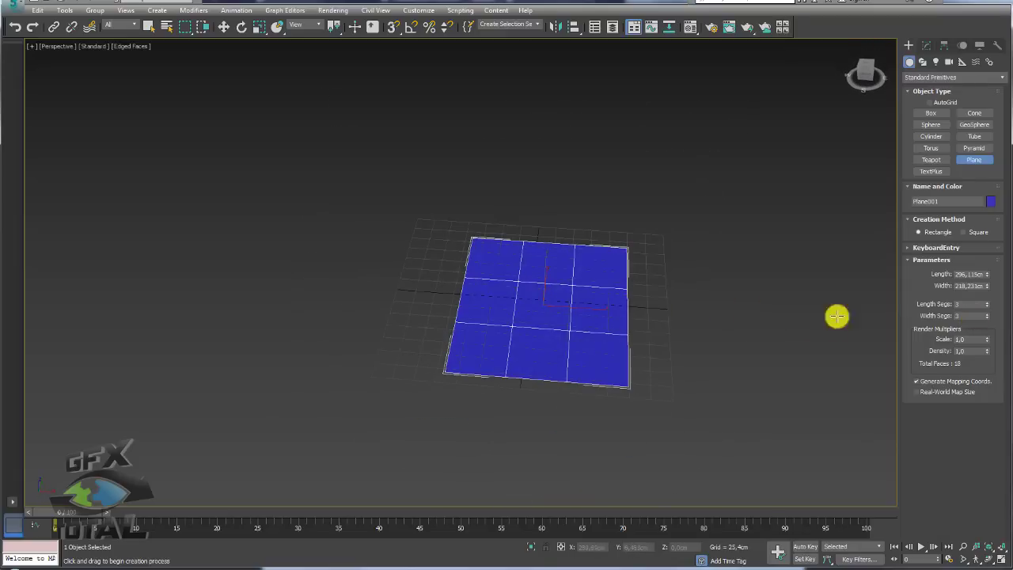
double_click(964, 285)
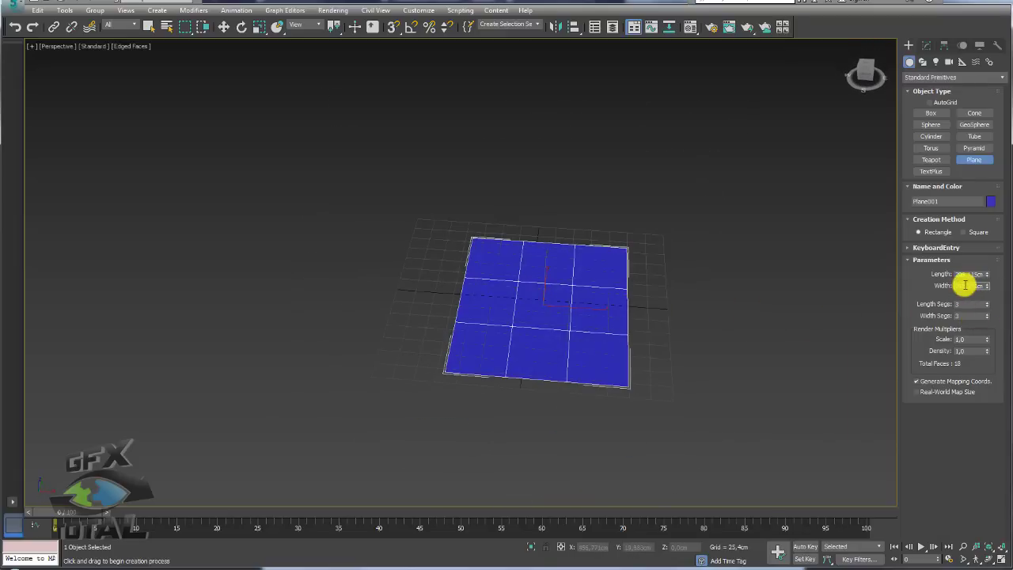
type("96,115")
mouse_move(694, 281)
middle_mouse_down("alt")
mouse_move(633, 296)
mouse_move(631, 332)
mouse_move(635, 303)
middle_mouse_up("alt")
- Convert the plane to an Editable Poly and enter Polygon mode
right_click(634, 303)
right_click(565, 287)
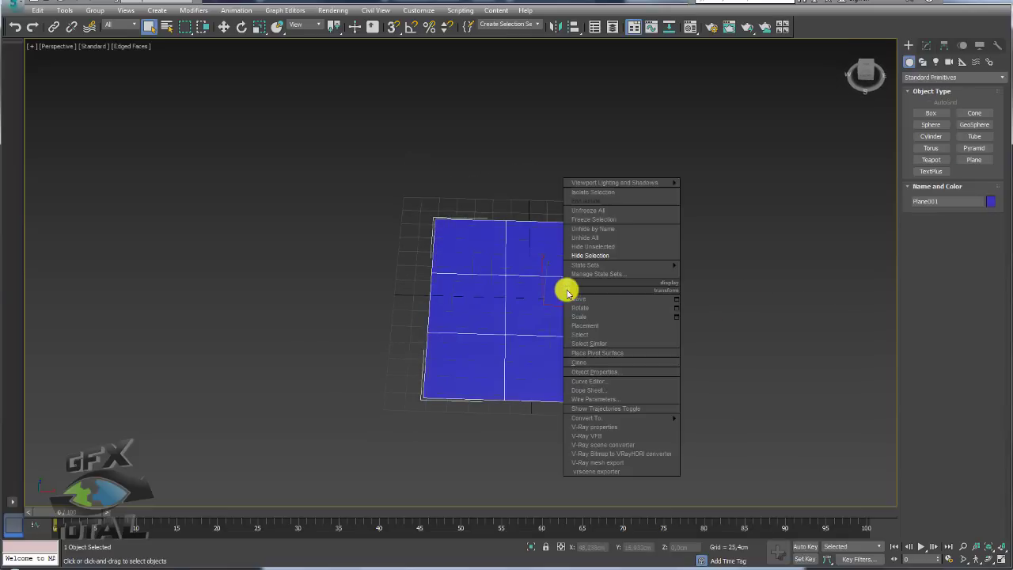
left_click(725, 423)
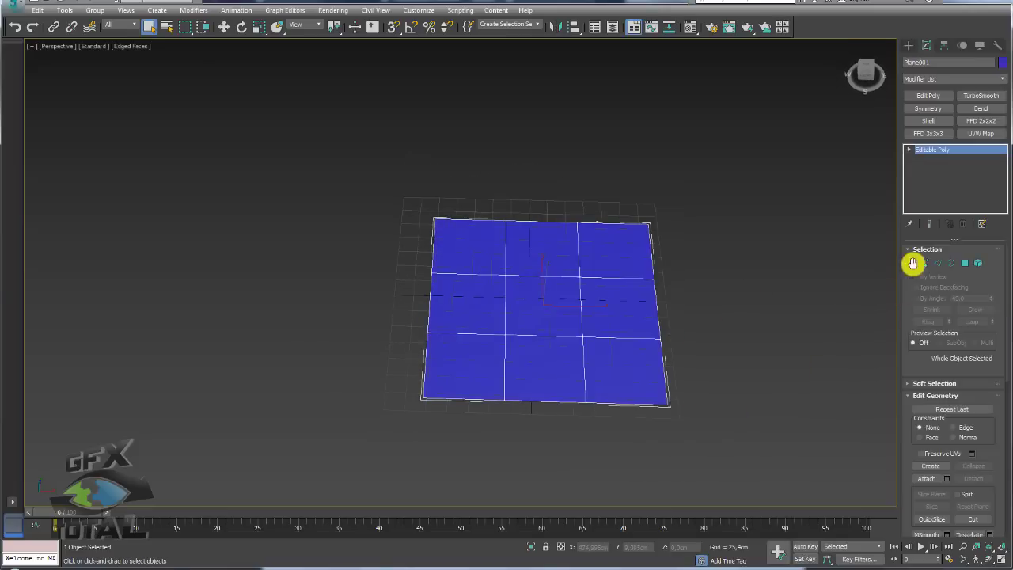
left_click(964, 262)
- Delete the corner squares to leave a five-square cross, then return to object level
left_click_drag(735, 435, 640, 380)
key("Delete")
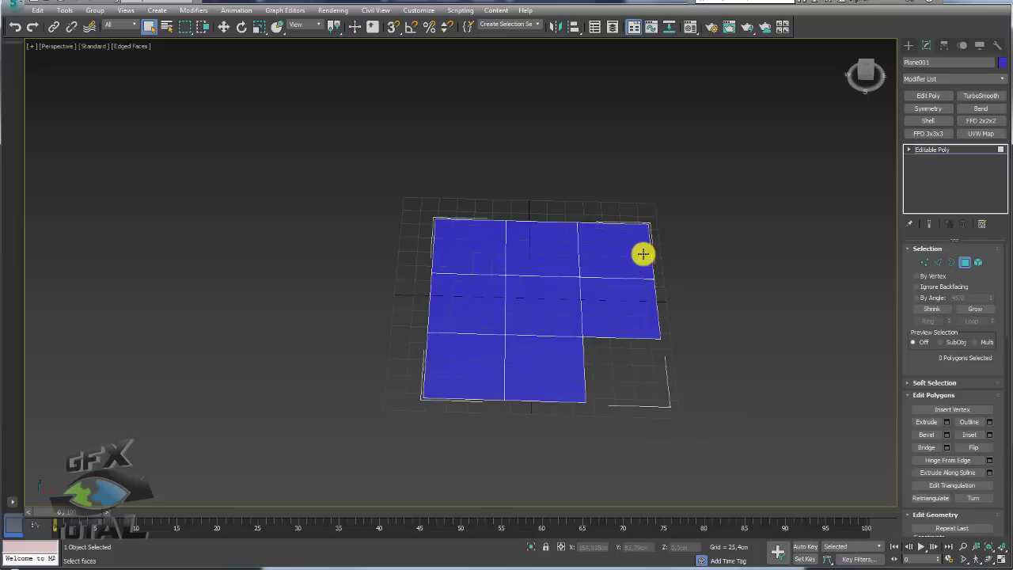
left_click(643, 253)
key("Delete")
left_click(473, 249)
key("Delete")
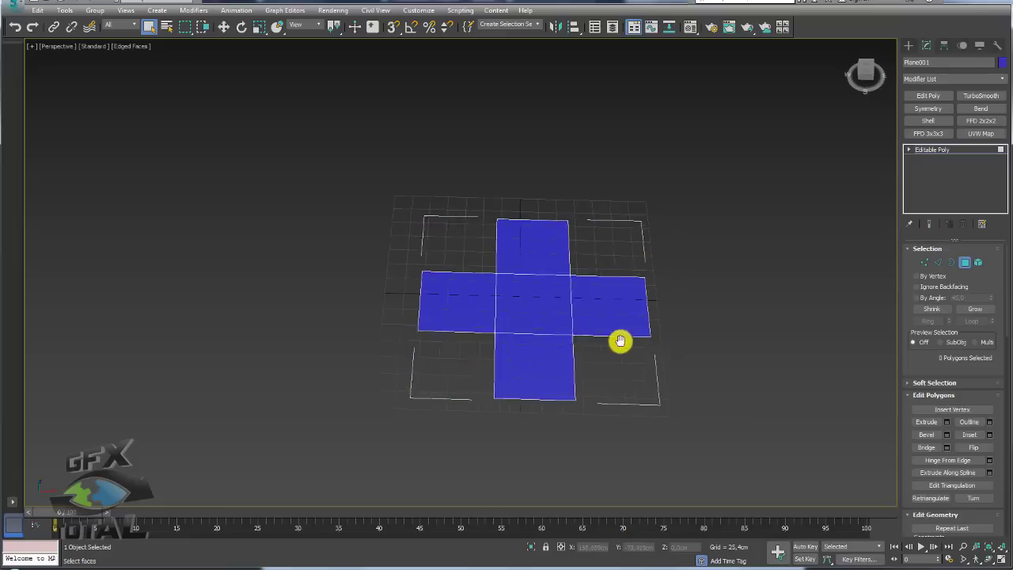
middle_click_drag(615, 341, 550, 312)
left_click_drag(237, 145, 658, 428)
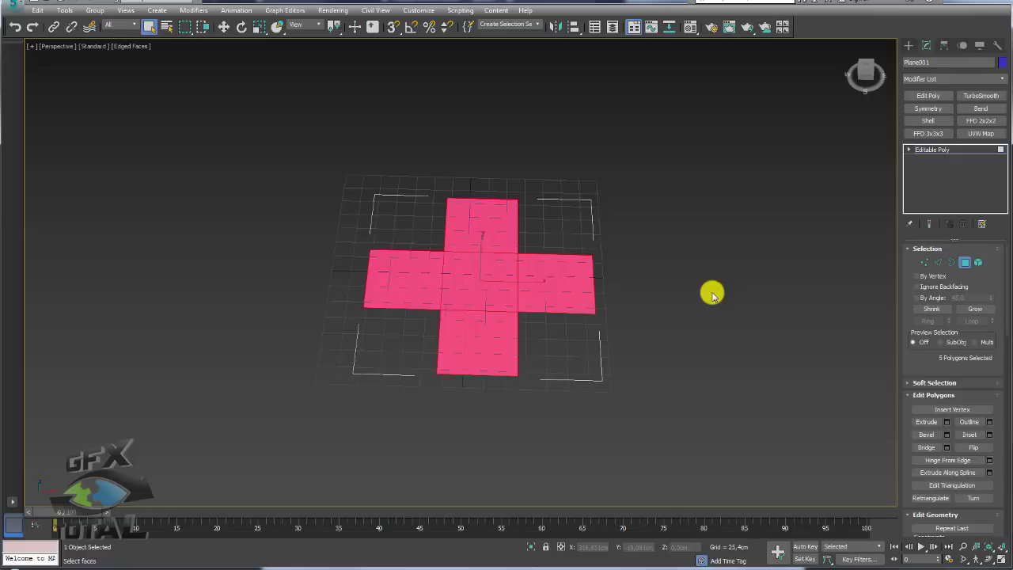
left_click(933, 149)
- Detach the right square of the cross as its own object, Object001
mouse_move(706, 239)
middle_mouse_down("alt")
mouse_move(694, 211)
mouse_move(485, 267)
middle_mouse_up("alt")
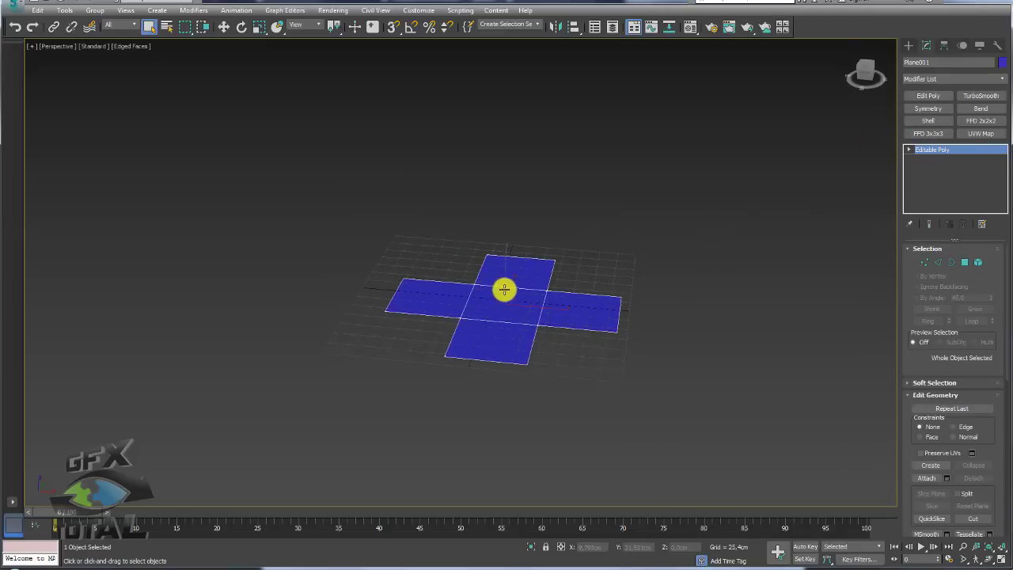
scroll(506, 285, "up", 3)
key("w")
mouse_move(506, 262)
middle_mouse_down("alt")
mouse_move(498, 194)
mouse_move(510, 196)
mouse_move(523, 303)
mouse_move(480, 245)
middle_mouse_up("alt")
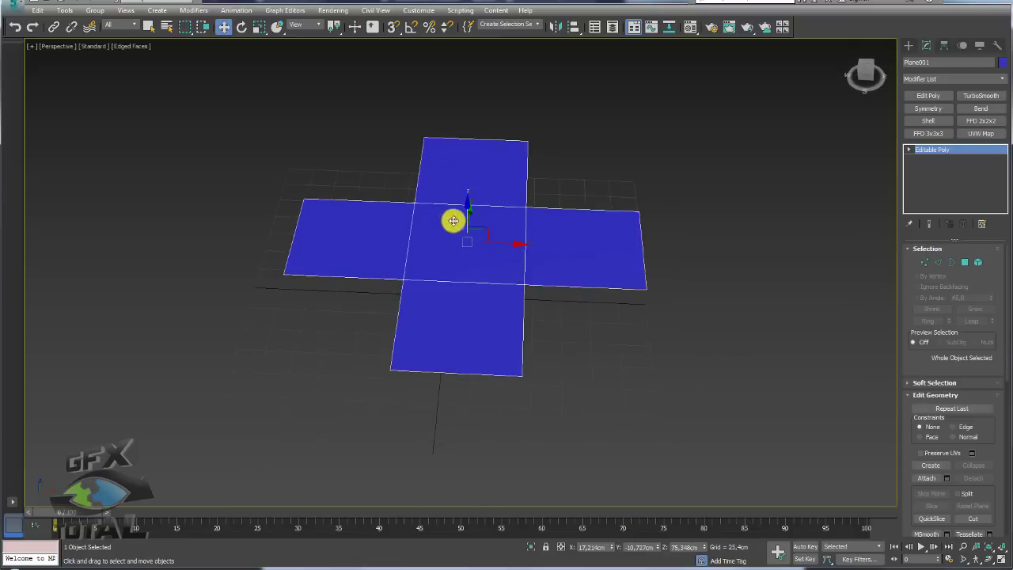
middle_click_drag(582, 246, 583, 257, "alt")
left_click(964, 262)
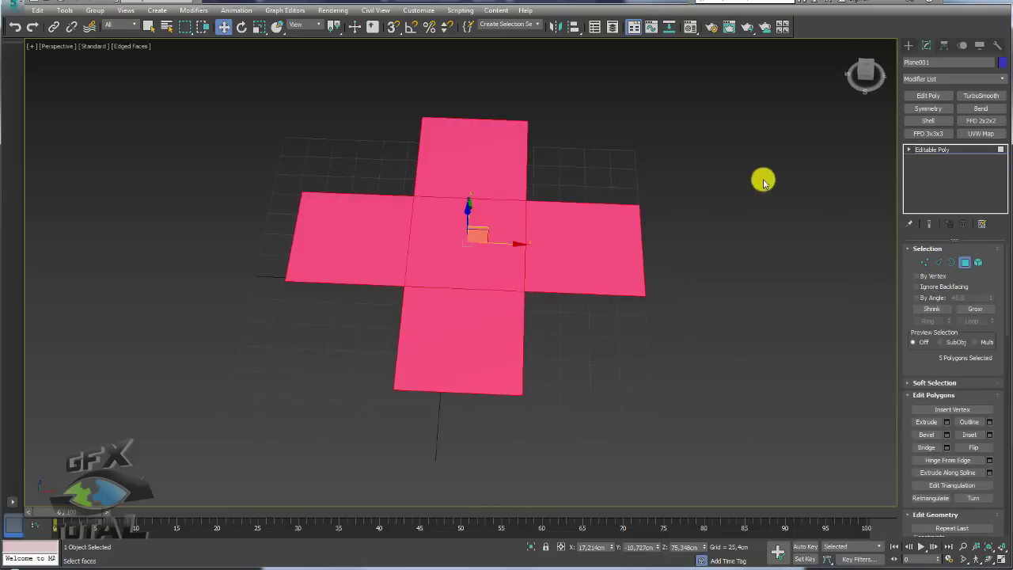
left_click(601, 265)
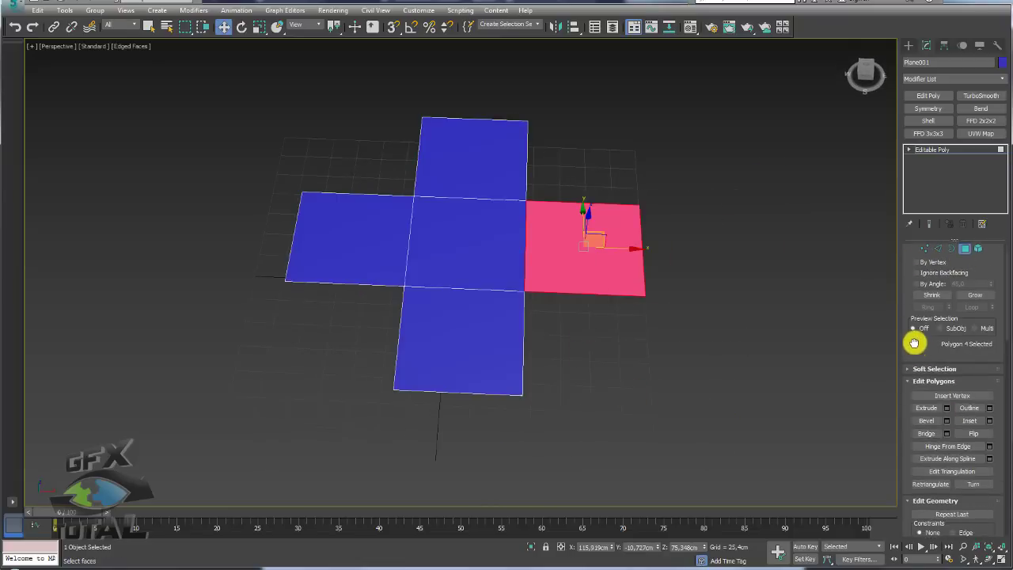
mouse_move(915, 369)
left_mouse_down()
mouse_move(900, 340)
mouse_move(859, 339)
left_mouse_up()
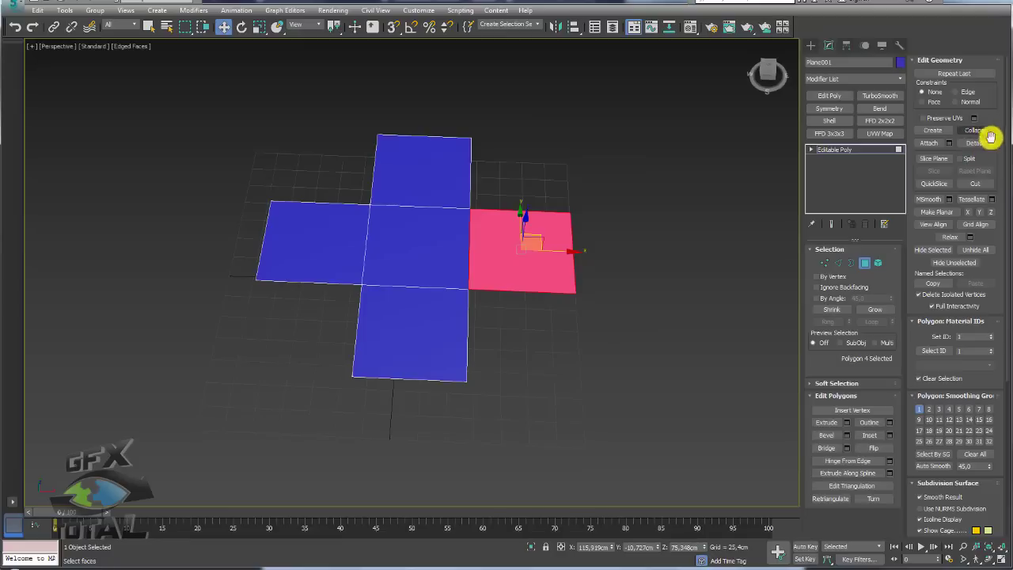
left_click(975, 142)
key("Return")
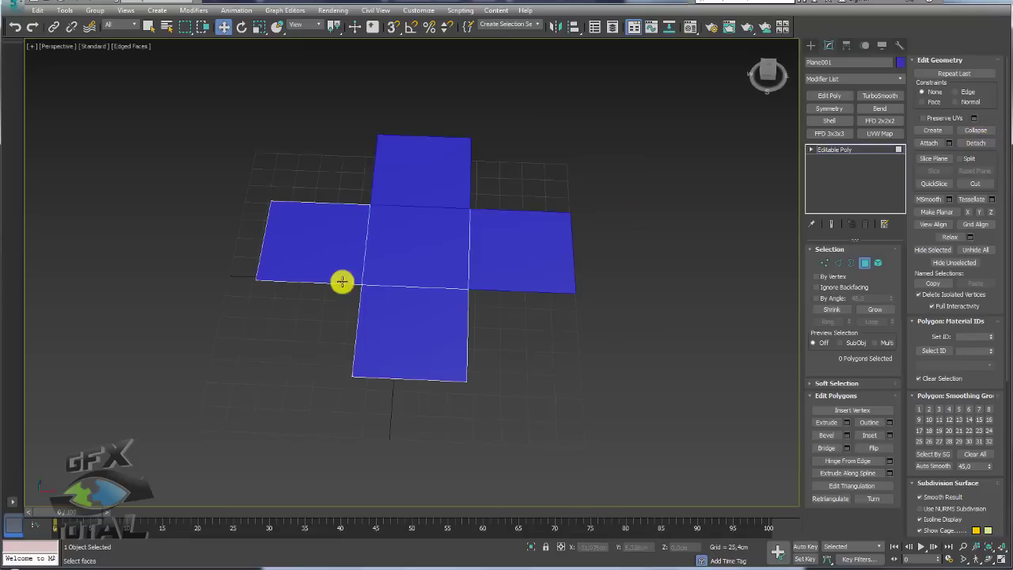
- Select the left and bottom squares and detach the bottom one as a separate object
left_click(311, 255)
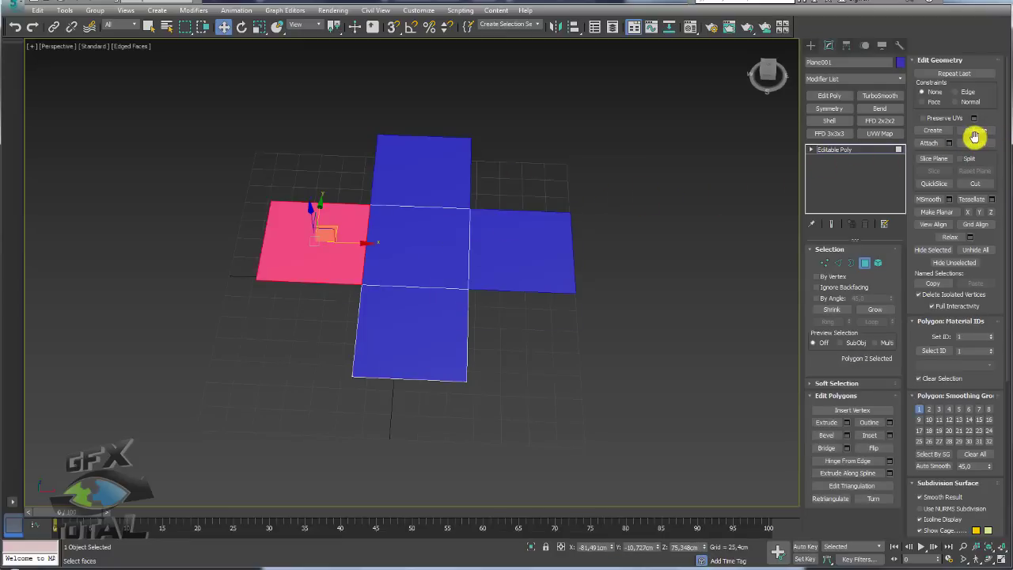
left_click(407, 310)
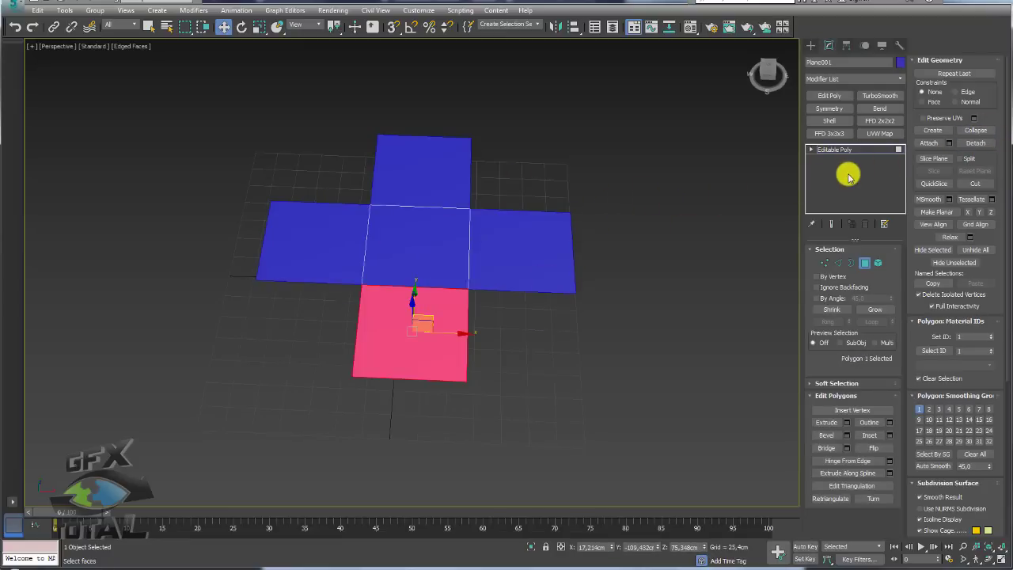
left_click(974, 143)
left_click(541, 288)
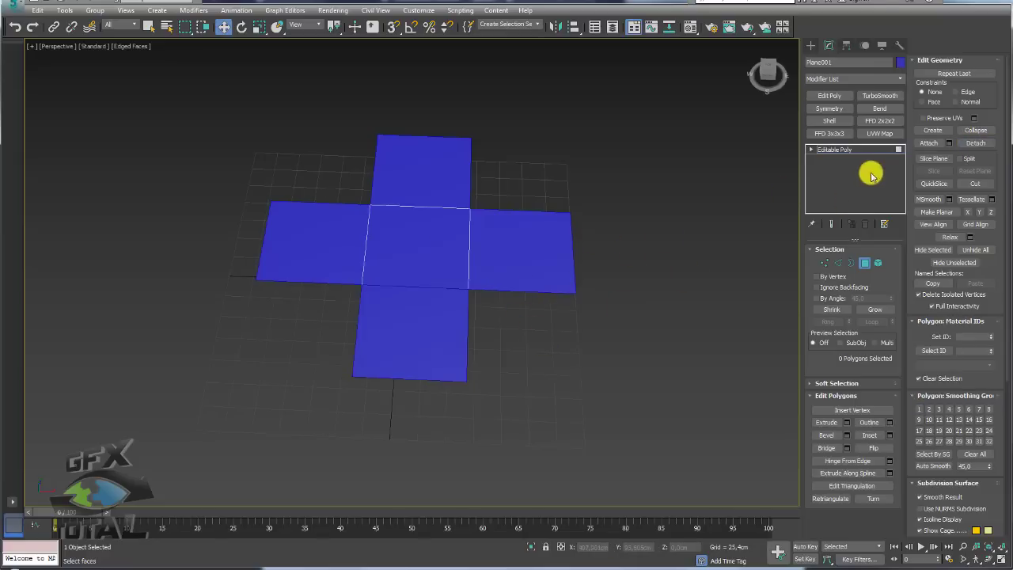
left_click(839, 158)
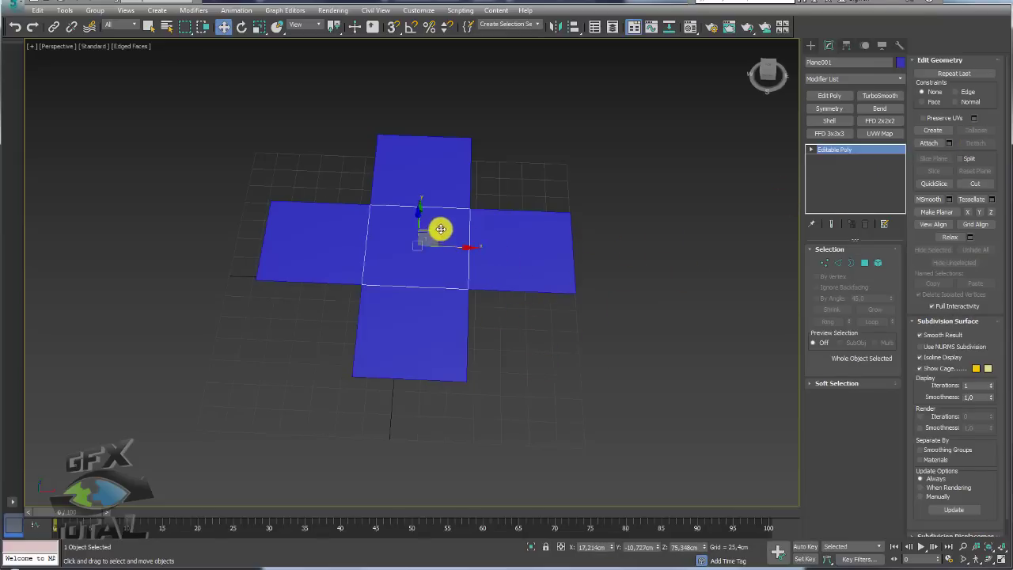
left_click_drag(436, 229, 590, 172)
key("ctrl+z")
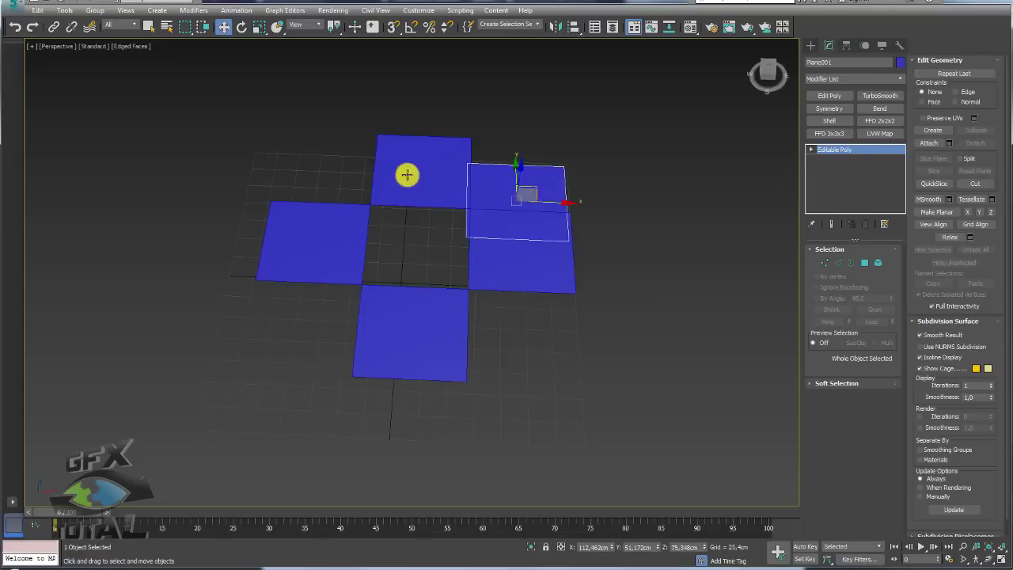
left_click_drag(407, 174, 487, 135)
key("ctrl+z")
left_click_drag(266, 262, 122, 249)
key("ctrl+z")
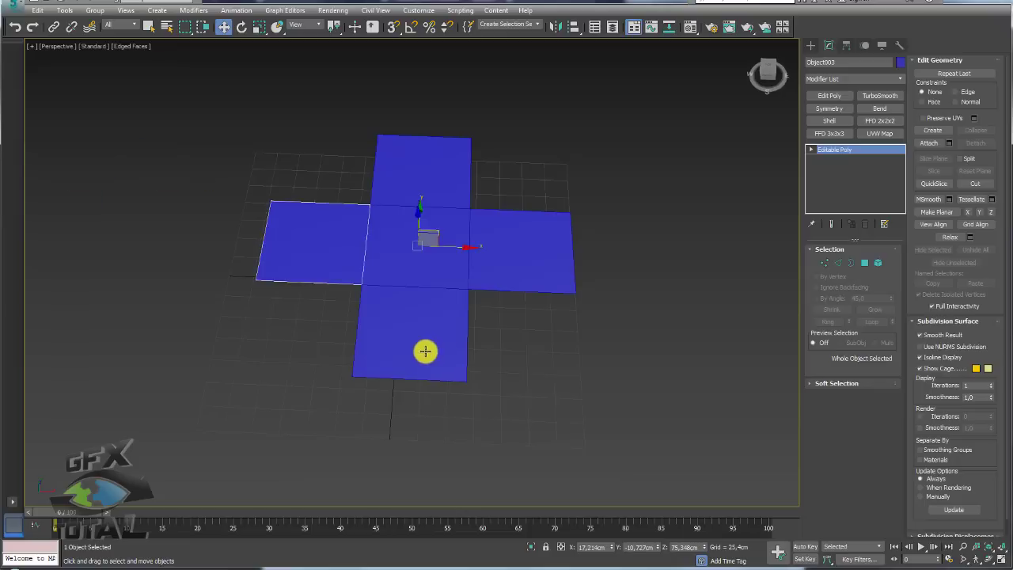
left_click_drag(423, 350, 649, 427)
key("ctrl+z")
scroll(610, 345, "down", 3)
mouse_move(607, 296)
middle_mouse_down("alt")
mouse_move(344, 255)
mouse_move(606, 271)
middle_mouse_up("alt")
scroll(554, 285, "up", 2)
left_click(464, 261)
mouse_move(464, 260)
middle_mouse_down("alt")
mouse_move(466, 339)
mouse_move(490, 273)
mouse_move(524, 355)
mouse_move(482, 362)
middle_mouse_up("alt")
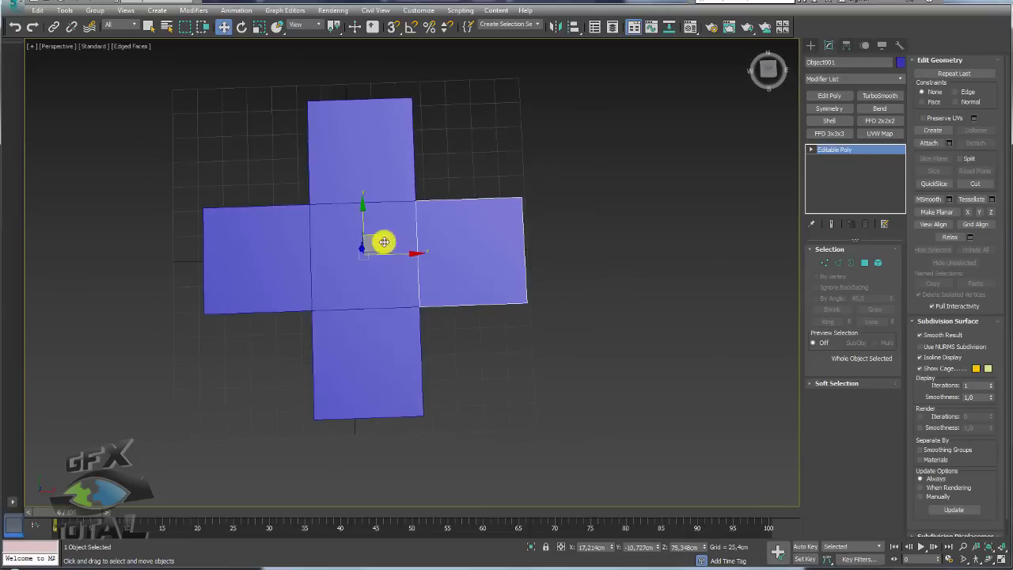
left_click_drag(472, 252, 380, 247)
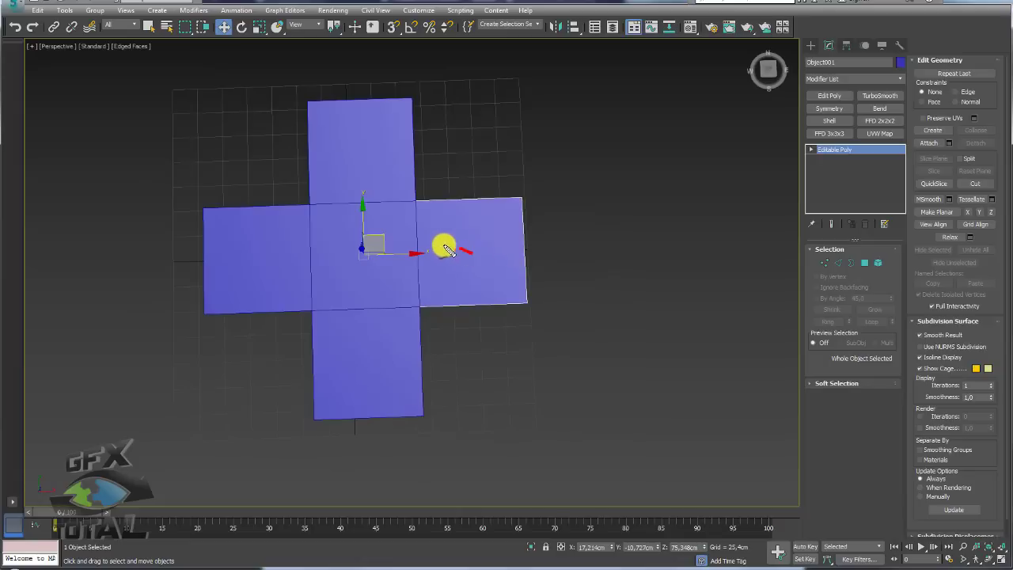
key("e")
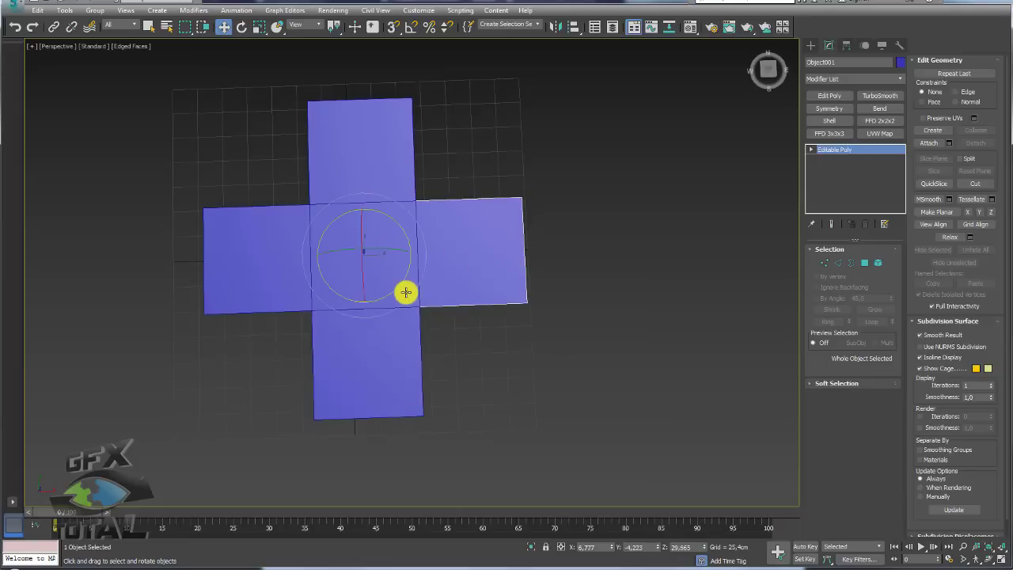
mouse_move(452, 237)
left_mouse_down()
mouse_move(388, 294)
mouse_move(414, 246)
mouse_move(408, 265)
left_mouse_up()
left_click(241, 270)
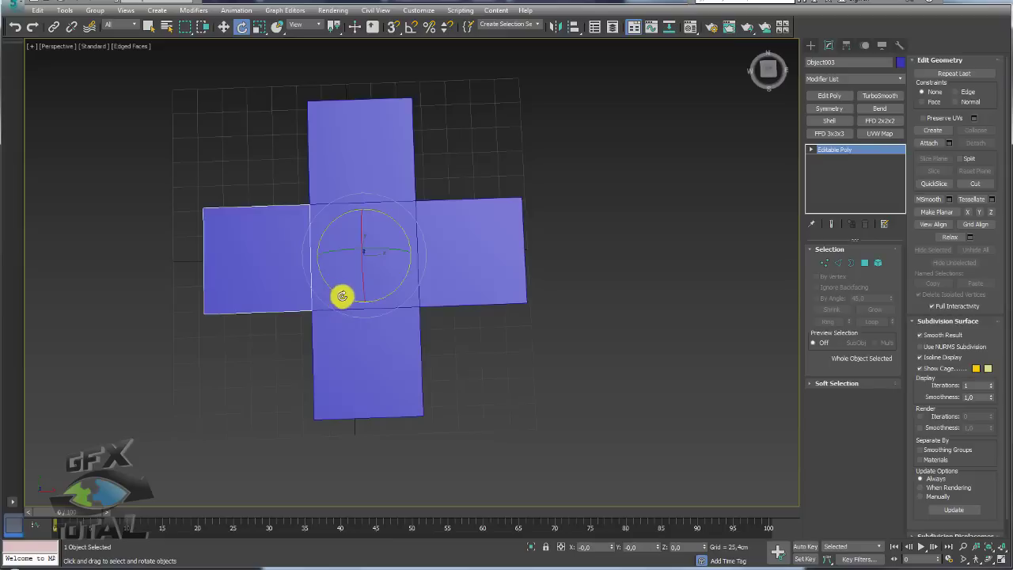
left_click_drag(339, 293, 345, 350)
left_click(345, 350)
mouse_move(391, 303)
left_mouse_down()
mouse_move(328, 321)
mouse_move(515, 373)
left_mouse_up()
- Center the pivot of all five net squares on their own objects using Affect Pivot Only
left_click_drag(199, 202, 144, 123)
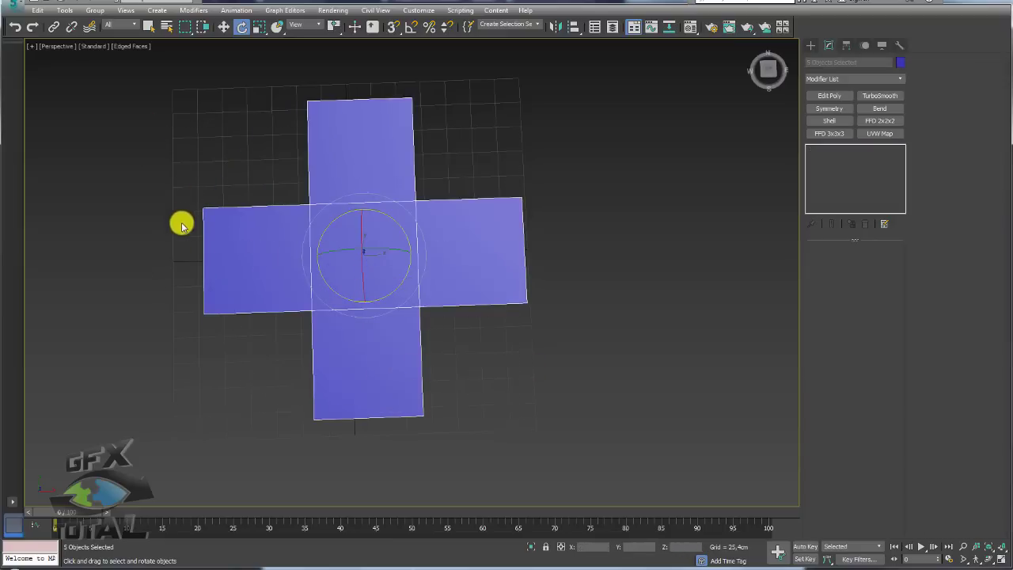
left_click(846, 45)
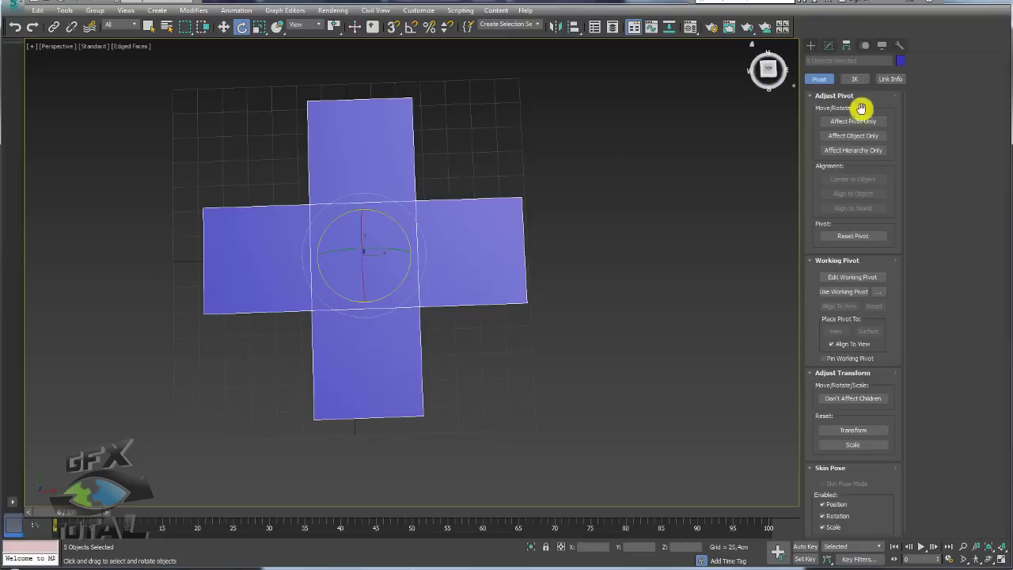
left_click(852, 123)
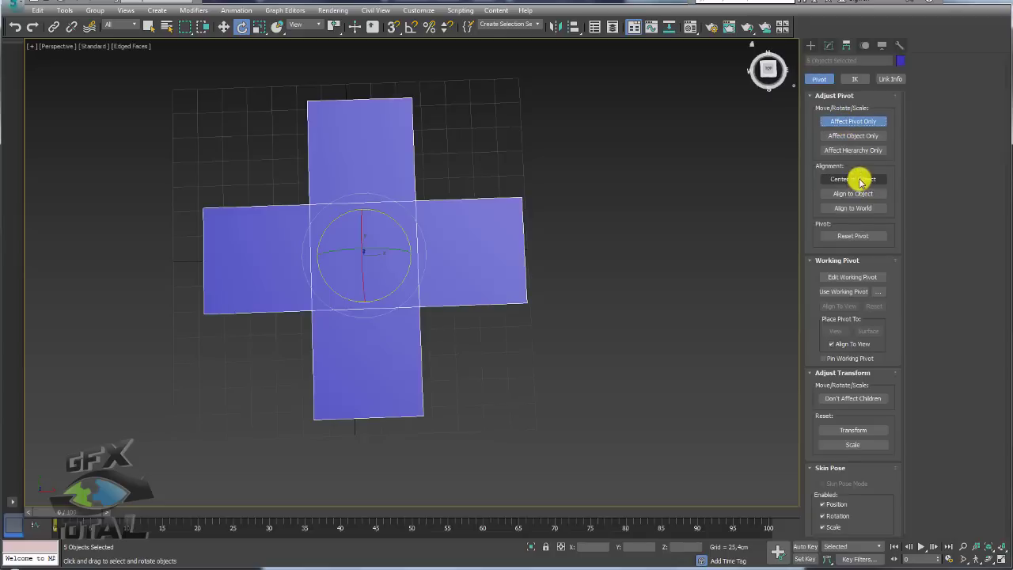
left_click(855, 181)
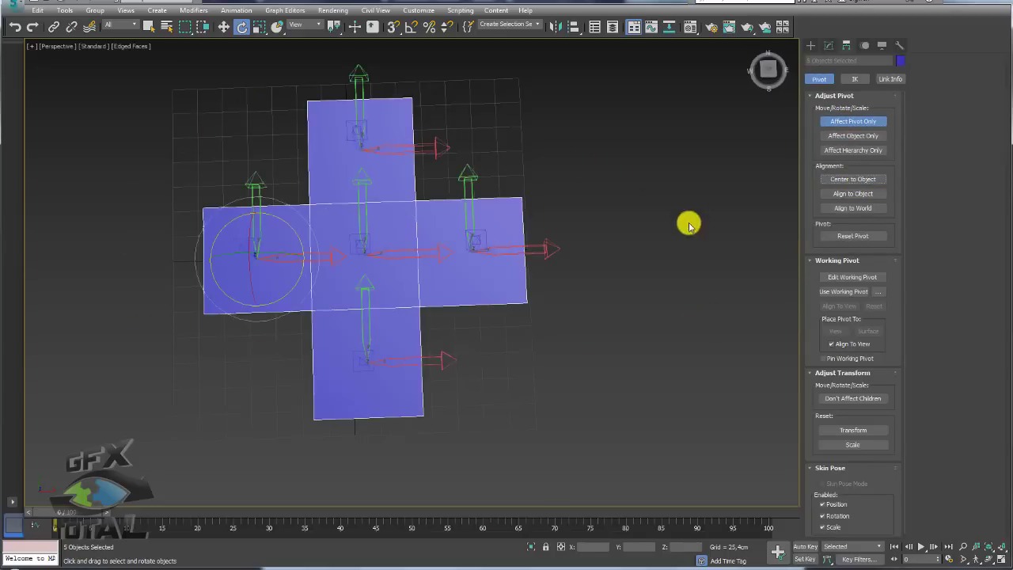
- Select the right-hand square Object001, switch to Select and Move, and zoom in on it
mouse_move(687, 222)
middle_mouse_down("alt")
mouse_move(669, 307)
mouse_move(672, 230)
middle_mouse_up("alt")
left_click(597, 303)
left_click(470, 274)
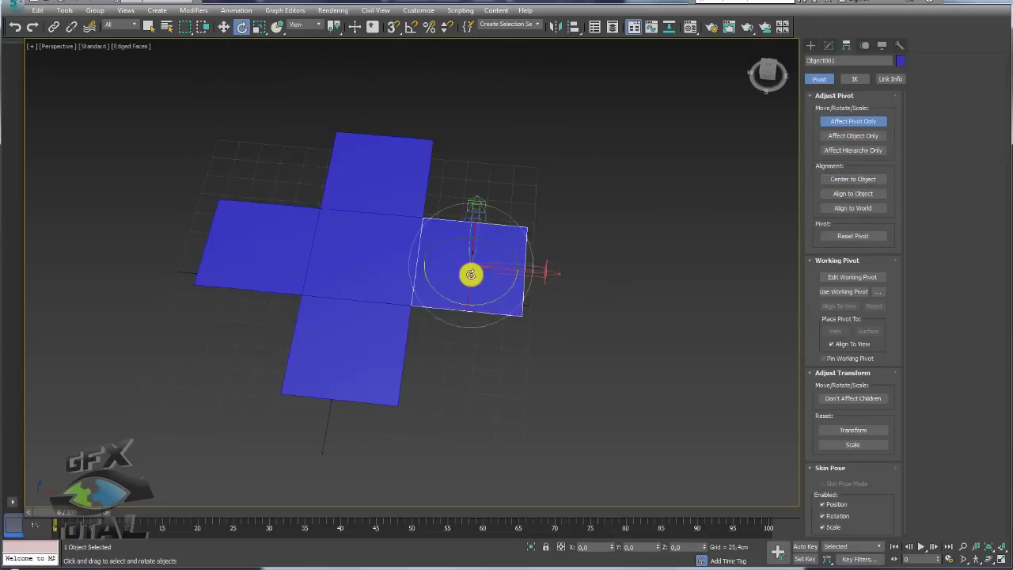
mouse_move(470, 274)
middle_mouse_down()
mouse_move(506, 251)
mouse_move(509, 266)
middle_mouse_up()
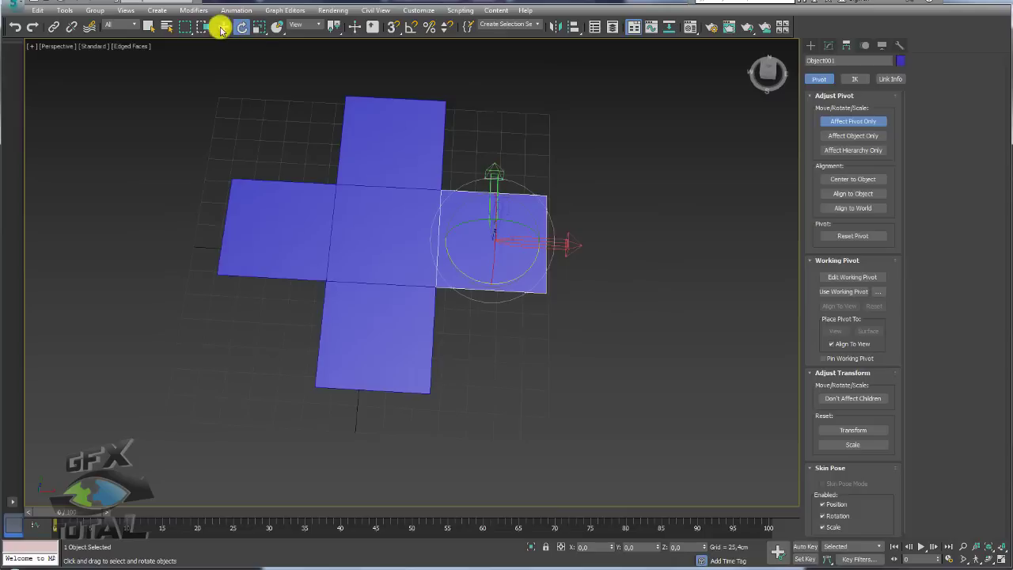
left_click(226, 26)
scroll(479, 162, "up", 3)
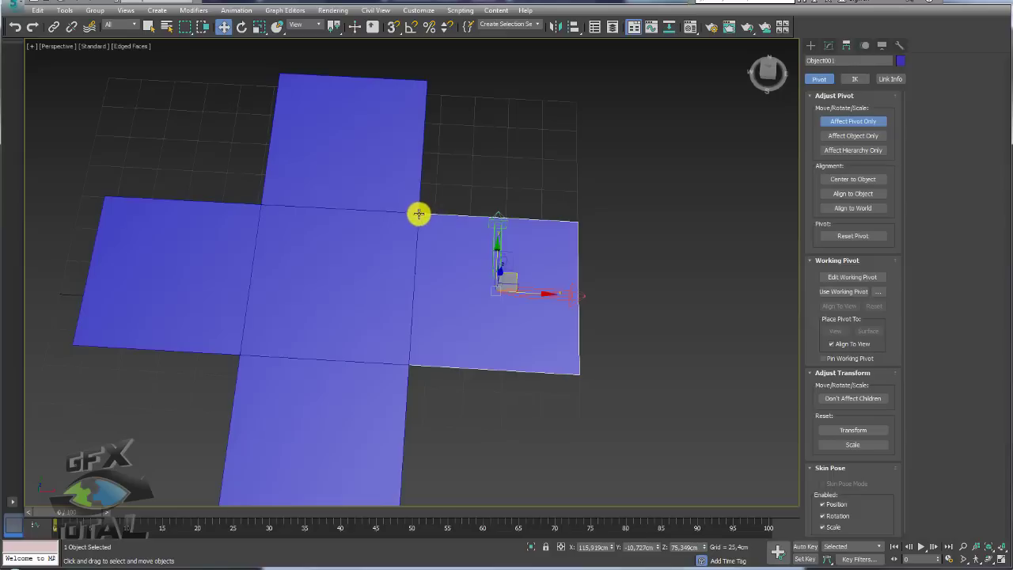
middle_click_drag(419, 214, 409, 197)
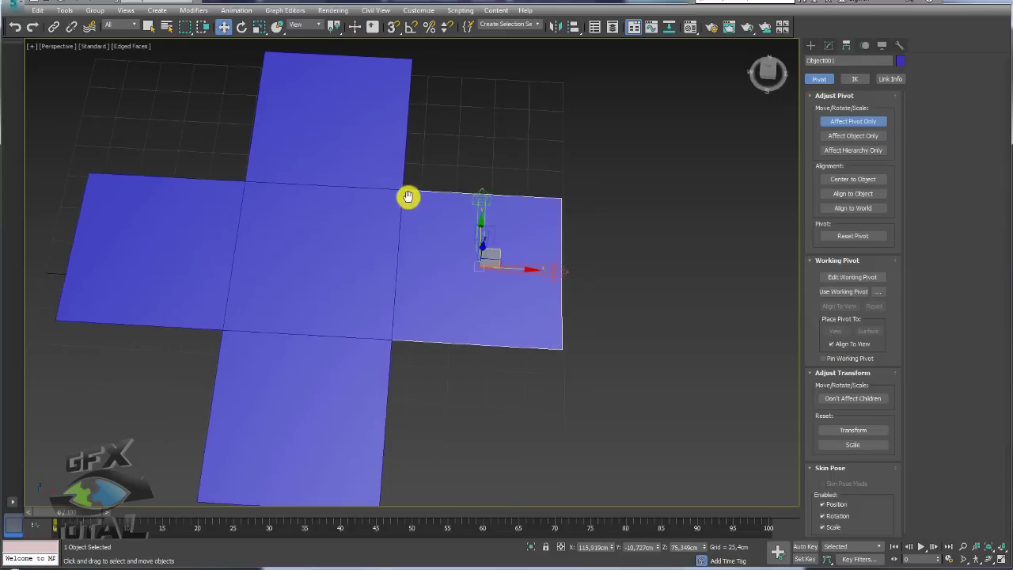
- Enable Vertex snapping in the snap settings and turn snaps on
right_click(396, 30)
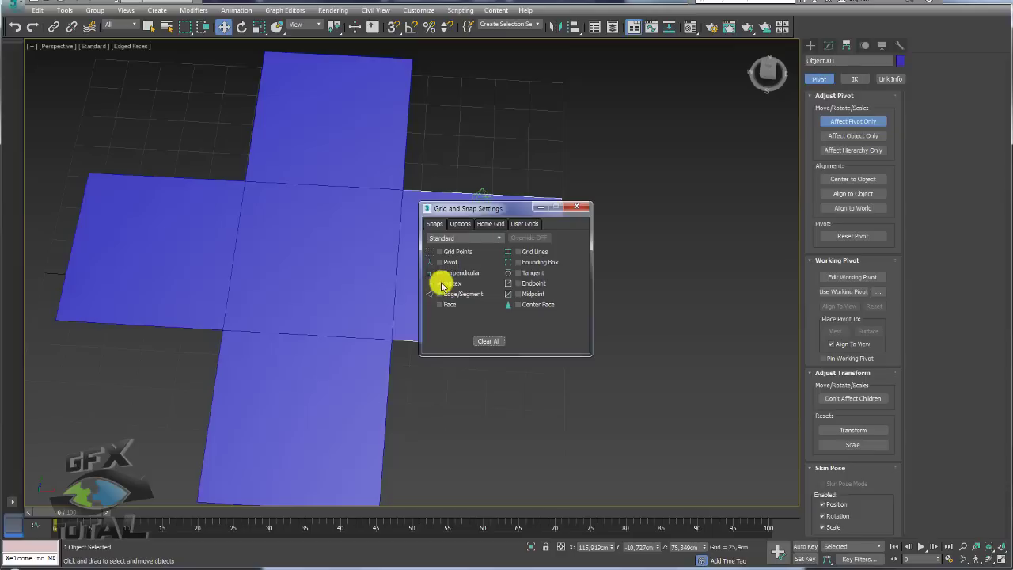
left_click(584, 209)
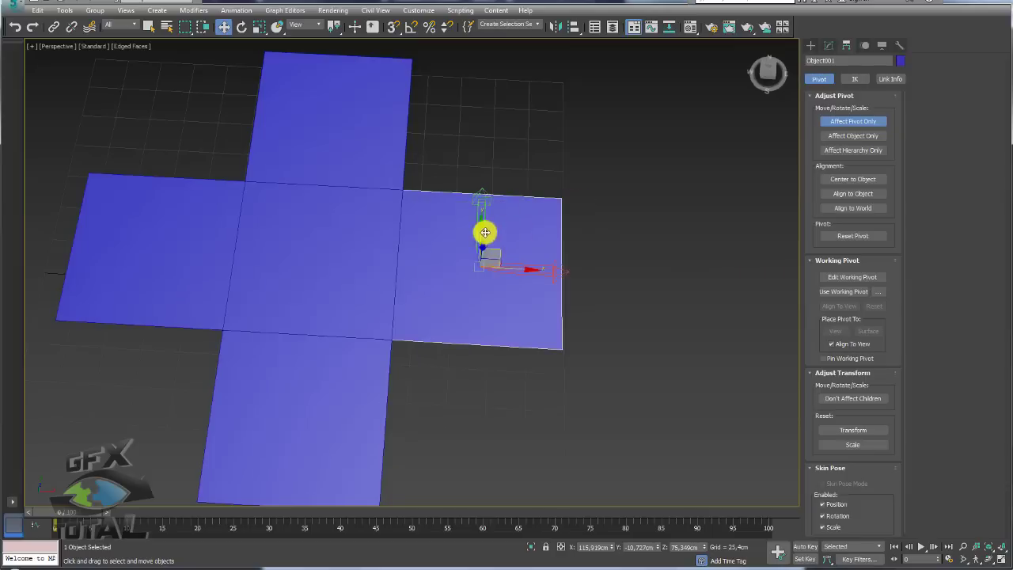
left_click_drag(478, 268, 487, 236)
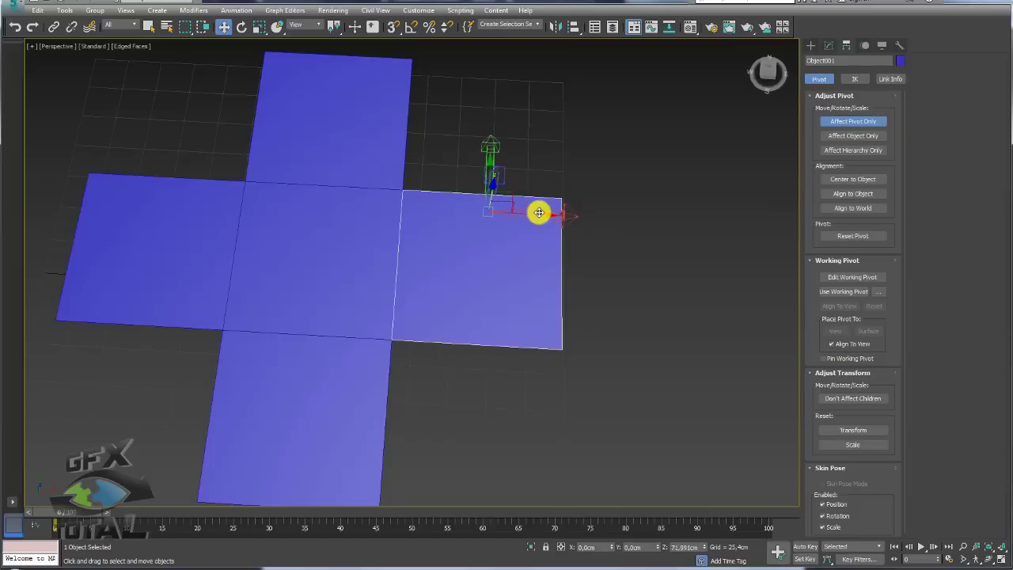
left_click(394, 29)
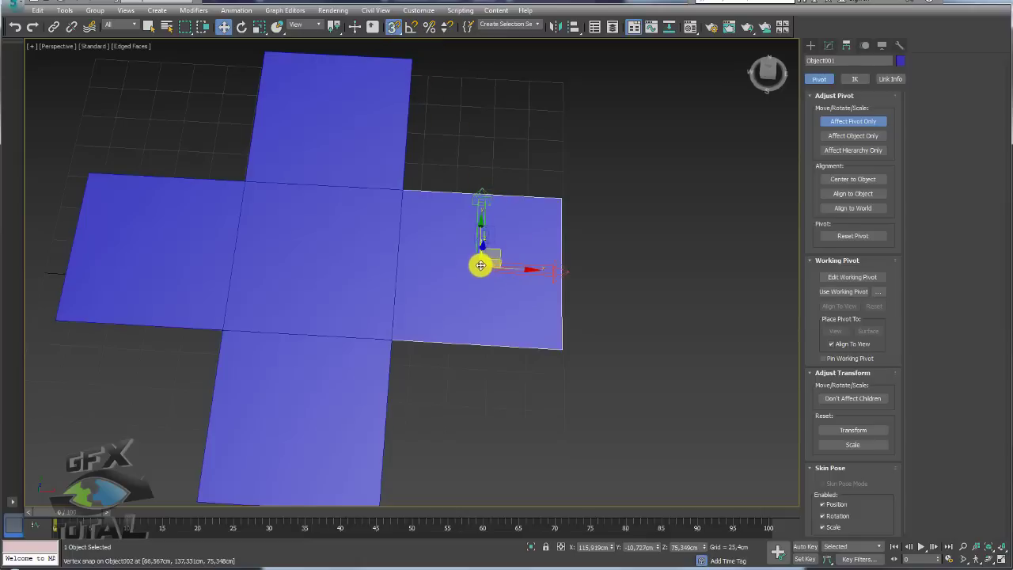
- Snap the right, top and bottom squares' pivots to corners of their edges shared with the centre square
mouse_move(480, 265)
left_mouse_down()
mouse_move(585, 316)
mouse_move(565, 346)
mouse_move(509, 312)
mouse_move(396, 340)
mouse_move(407, 197)
left_mouse_up()
middle_click_drag(425, 210, 528, 240)
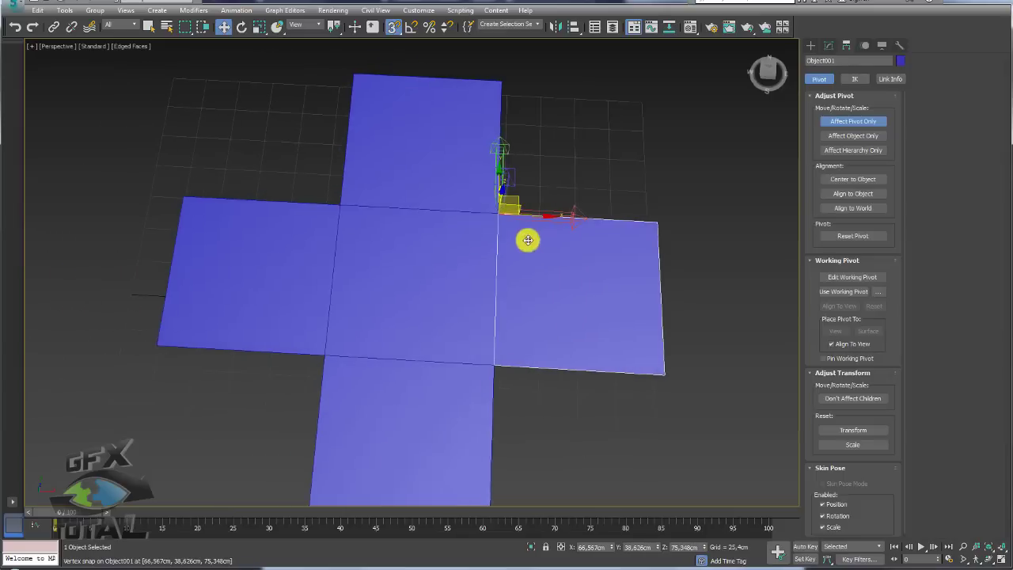
left_click(420, 168)
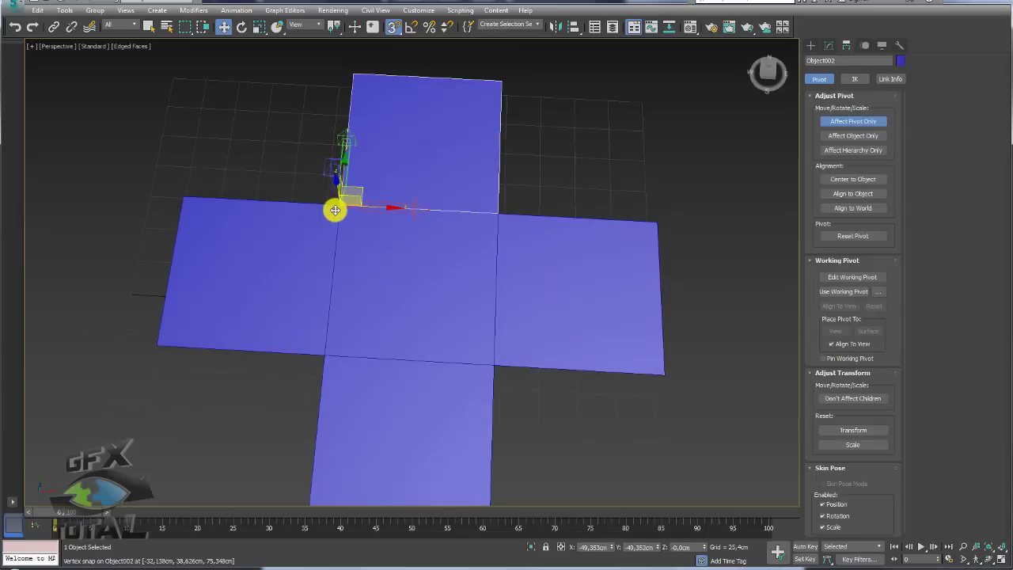
left_click_drag(424, 141, 328, 350)
left_click_drag(369, 441, 493, 369)
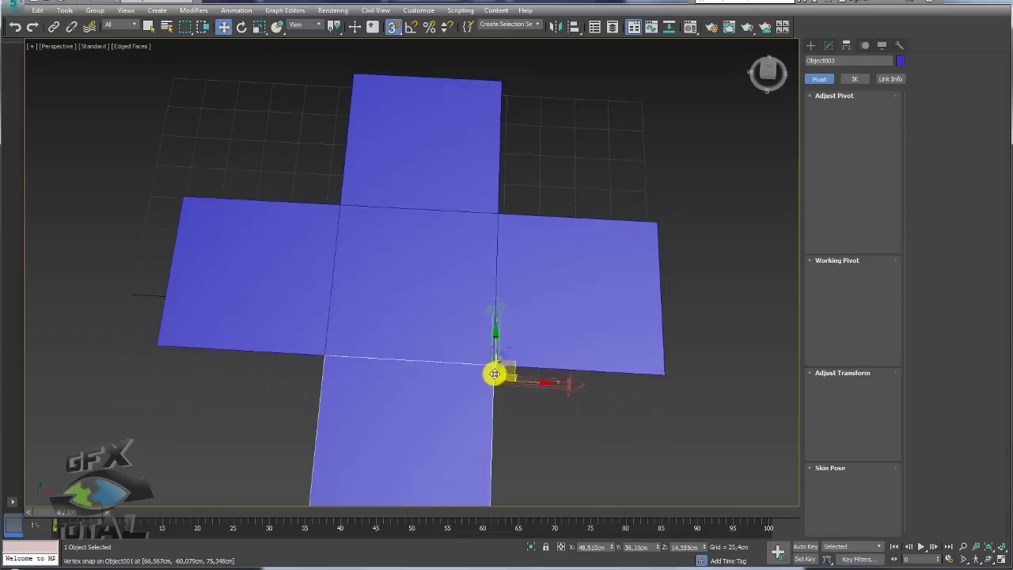
mouse_move(492, 331)
middle_mouse_down()
mouse_move(493, 265)
mouse_move(448, 245)
mouse_move(536, 169)
middle_mouse_up()
scroll(492, 264, "down", 5)
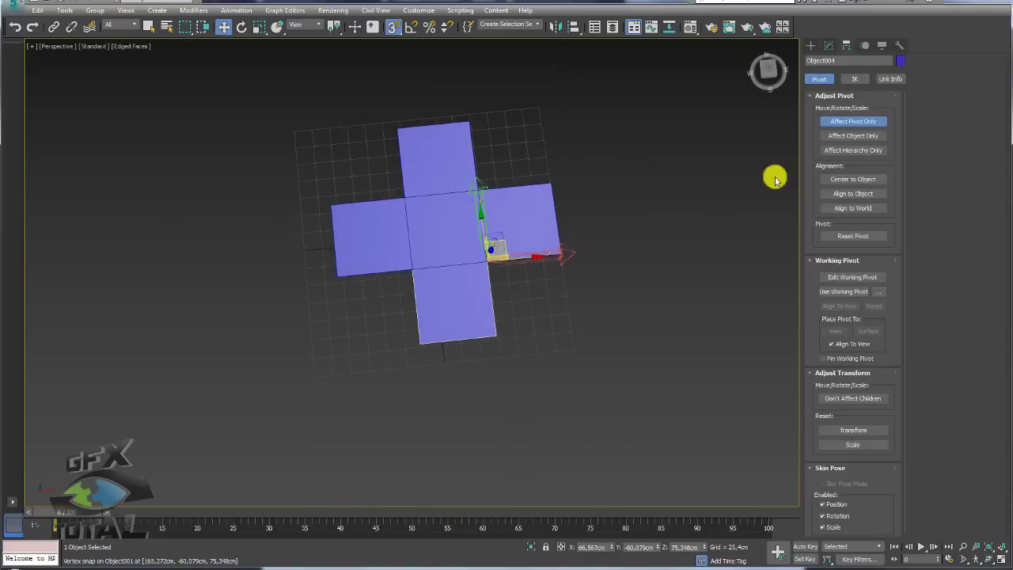
- Turn off Affect Pivot Only, switch to Rotate, and test-fold one square about its pivot
left_click(838, 122)
middle_click_drag(511, 228, 507, 203, "alt")
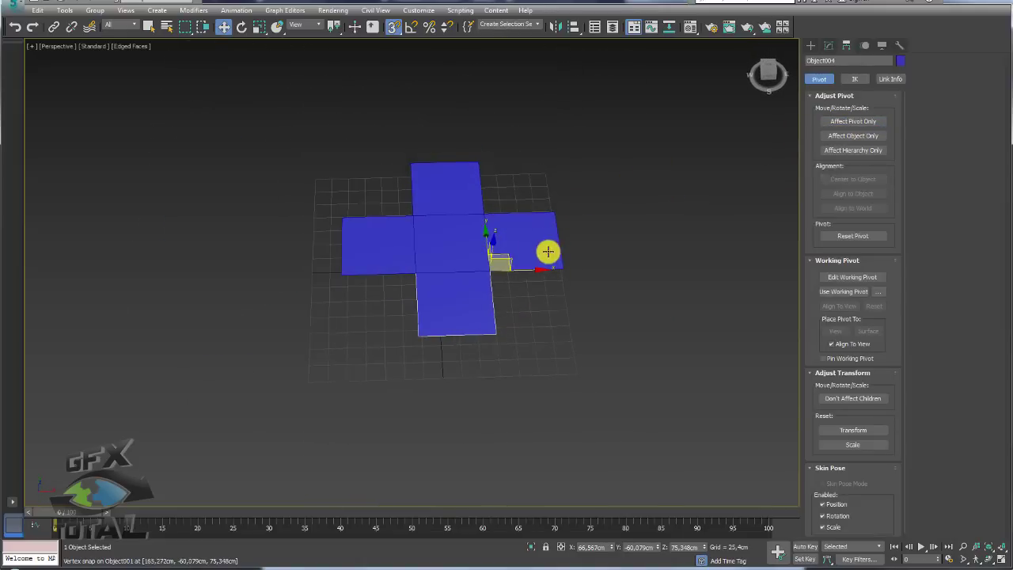
scroll(486, 242, "up", 4)
scroll(490, 248, "up", 3)
key("e")
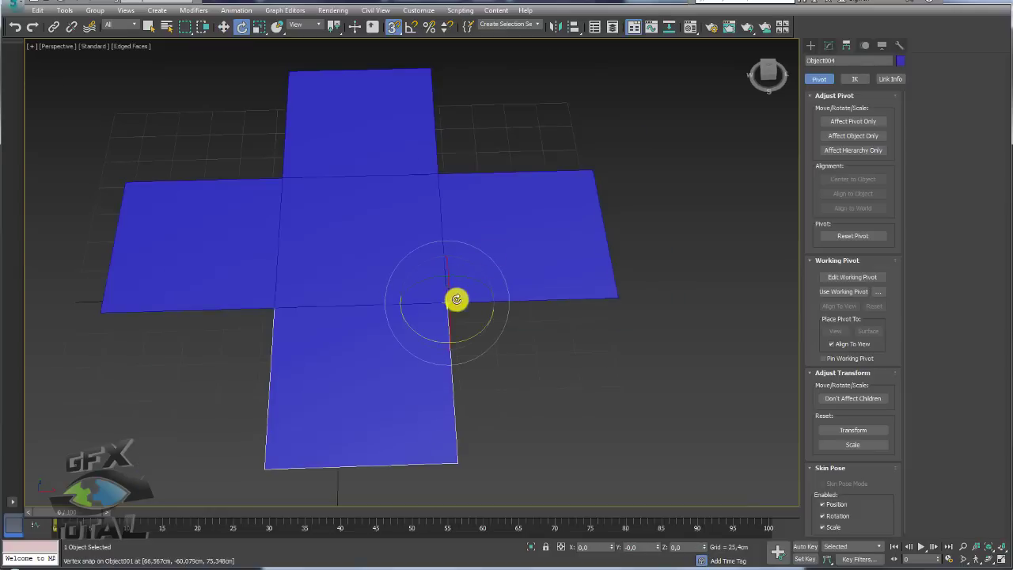
middle_click_drag(457, 300, 505, 273, "alt")
mouse_move(383, 321)
middle_mouse_down("alt")
mouse_move(436, 285)
mouse_move(511, 308)
middle_mouse_up("alt")
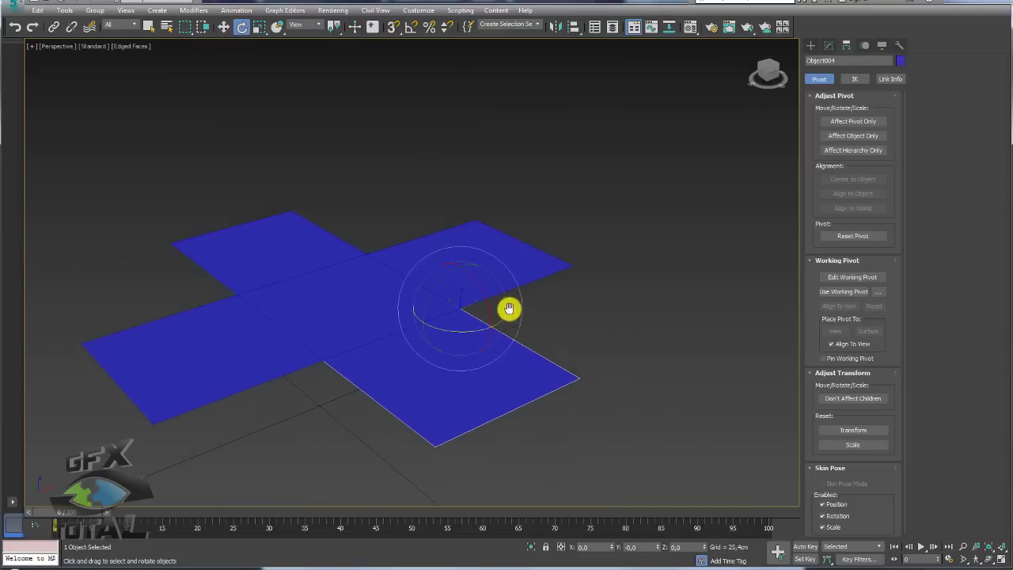
mouse_move(488, 302)
left_mouse_down()
mouse_move(464, 236)
mouse_move(464, 260)
mouse_move(396, 152)
mouse_move(455, 274)
mouse_move(466, 325)
mouse_move(452, 332)
left_mouse_up()
mouse_move(452, 332)
middle_mouse_down("alt")
mouse_move(575, 282)
mouse_move(570, 300)
middle_mouse_up("alt")
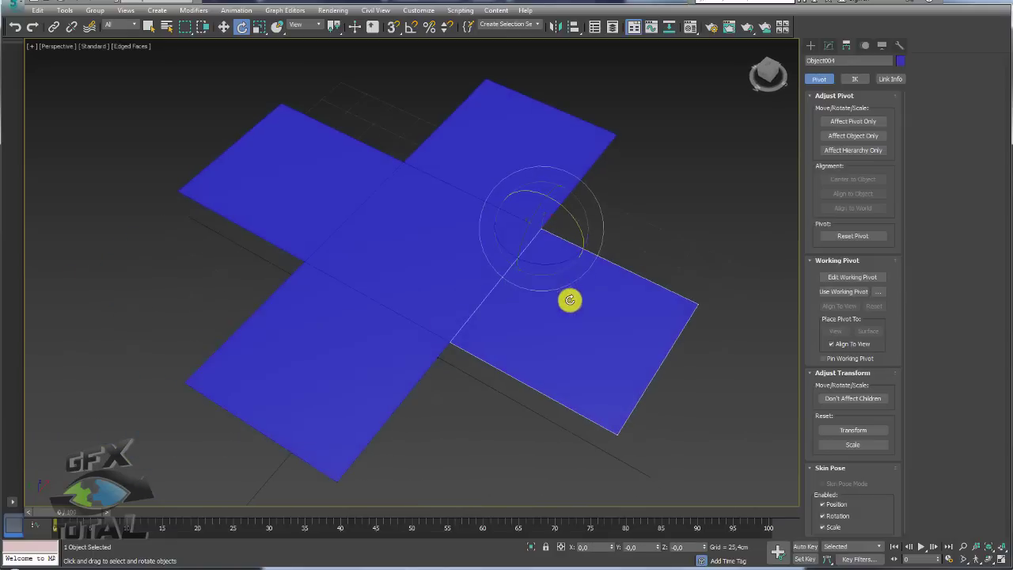
- Enable Angle Snap, fold the right square up, undo it, and select all five squares
left_click(410, 27)
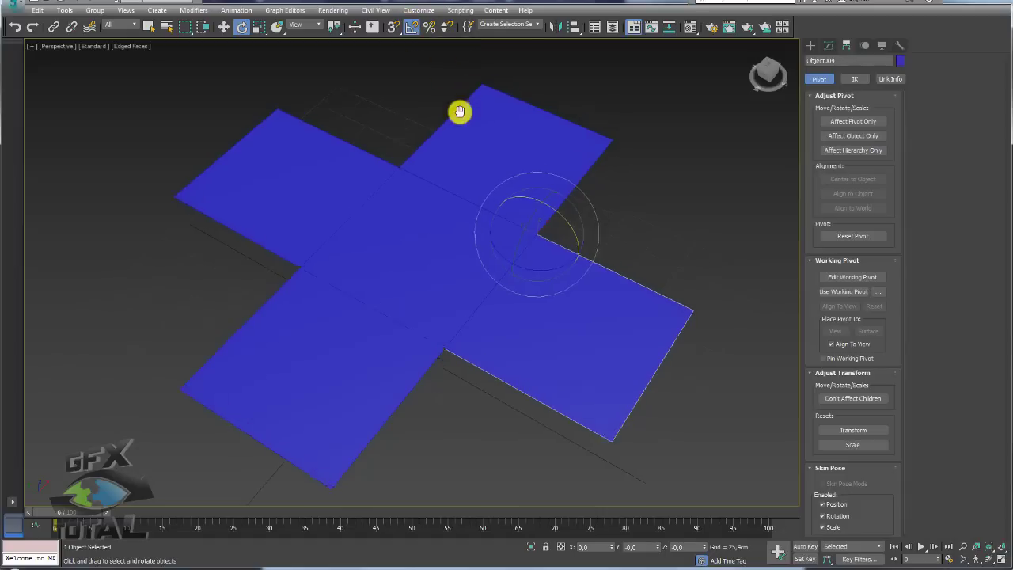
middle_click_drag(459, 109, 532, 282, "alt")
left_click_drag(549, 265, 508, 231)
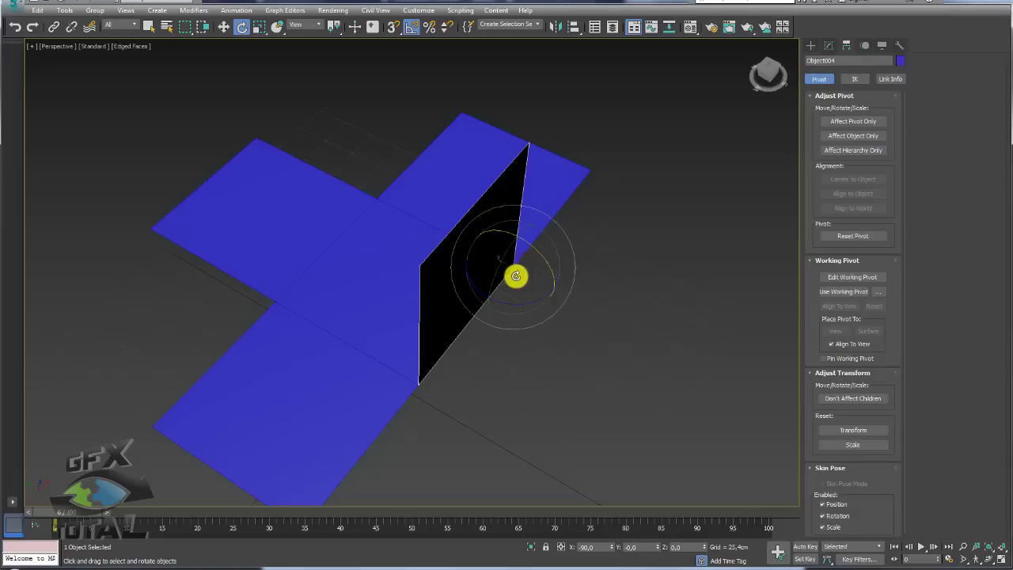
key("ctrl+z")
scroll(491, 301, "down", 3)
middle_click_drag(528, 296, 552, 304, "alt")
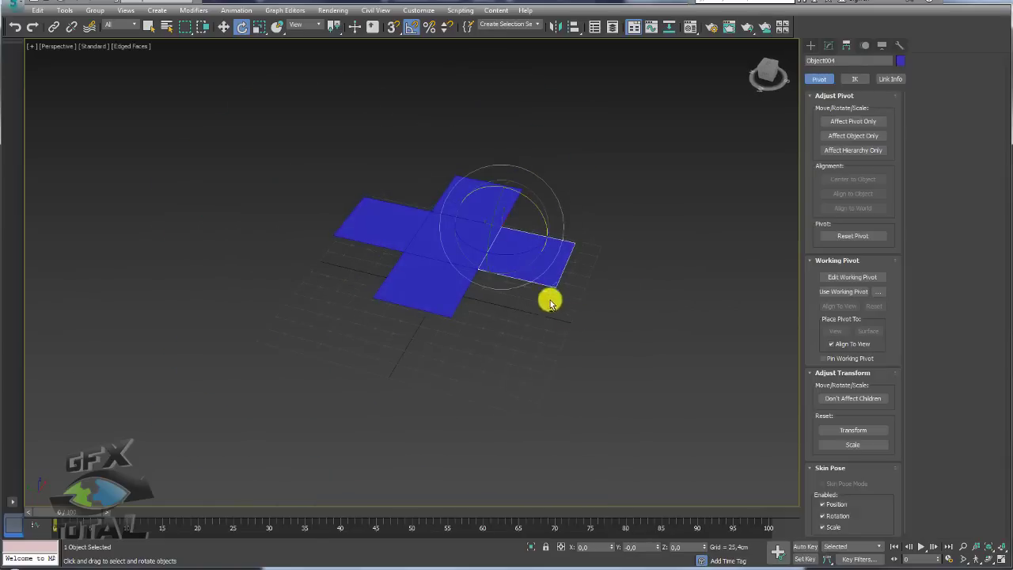
left_click_drag(303, 152, 251, 123)
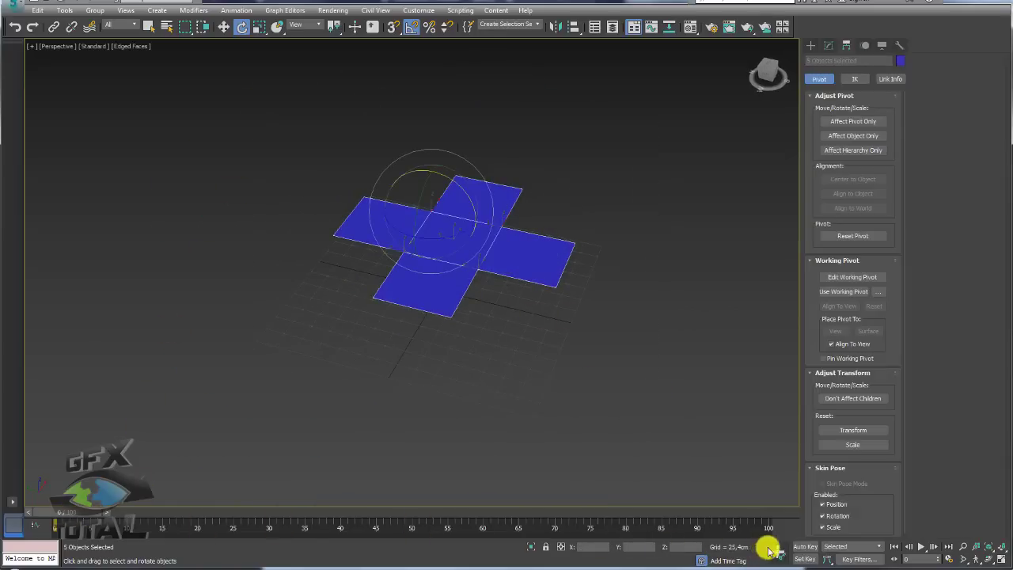
- Turn on Auto Key at frame 15 with Rotate active
left_click(806, 547)
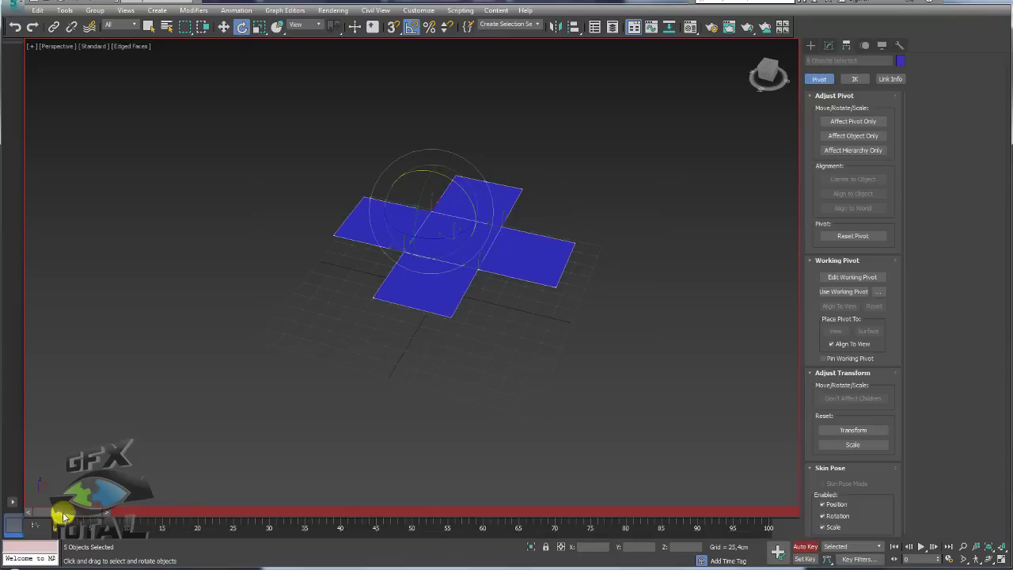
left_click_drag(64, 516, 166, 513)
key("e")
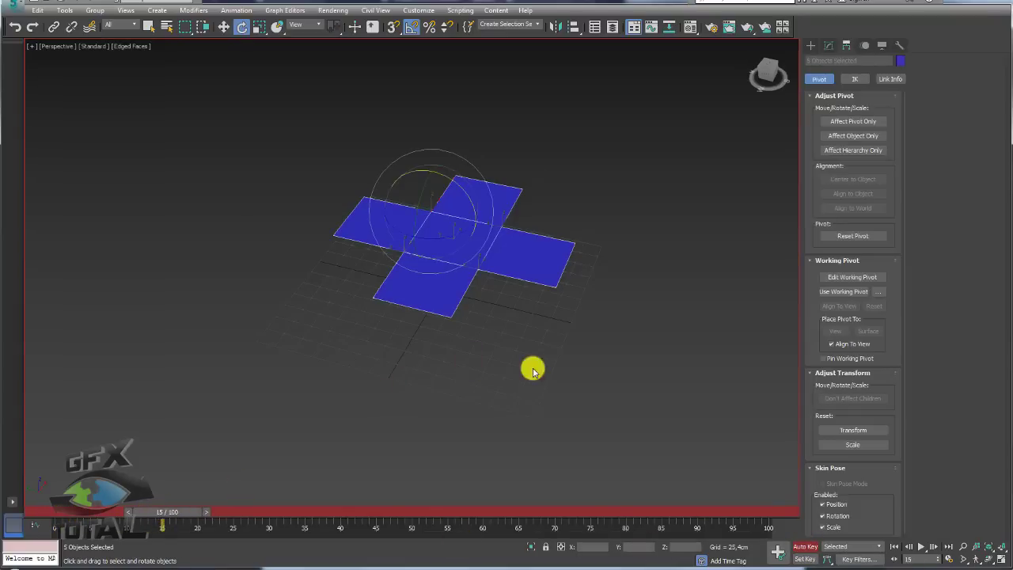
- Fold the right, left, top and bottom squares up into a closed box
left_click(530, 260)
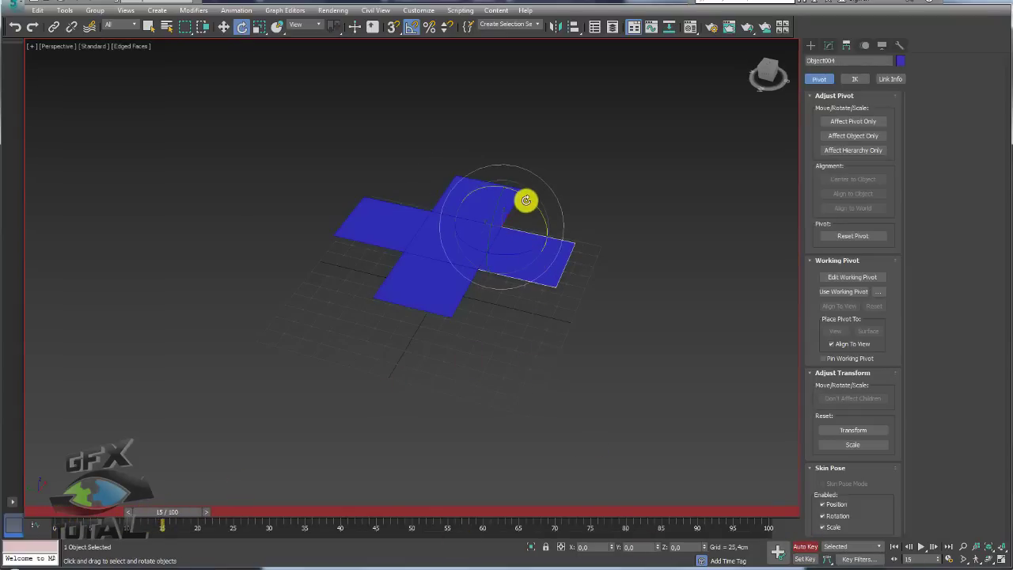
left_click_drag(528, 200, 480, 175)
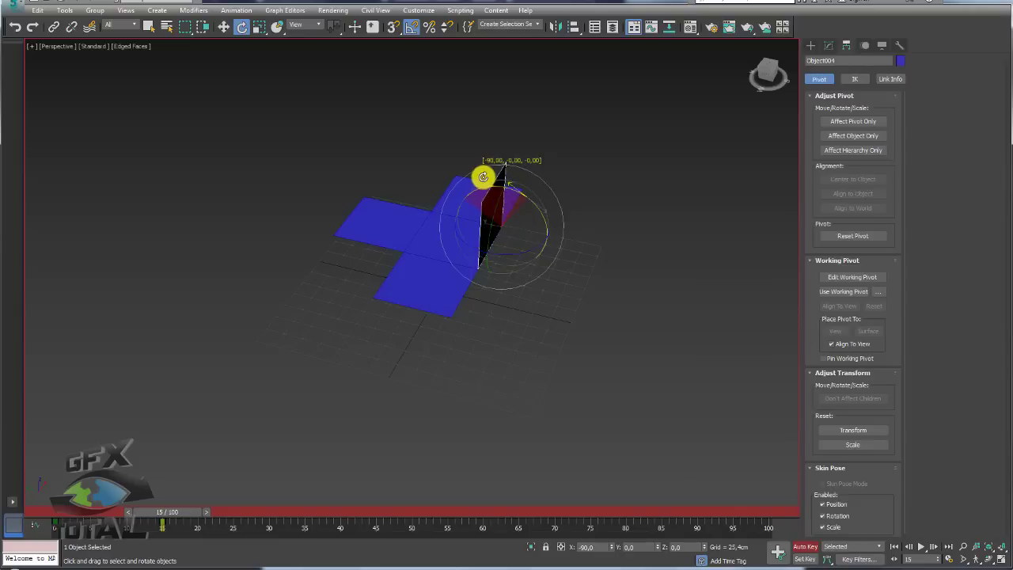
left_click(426, 209)
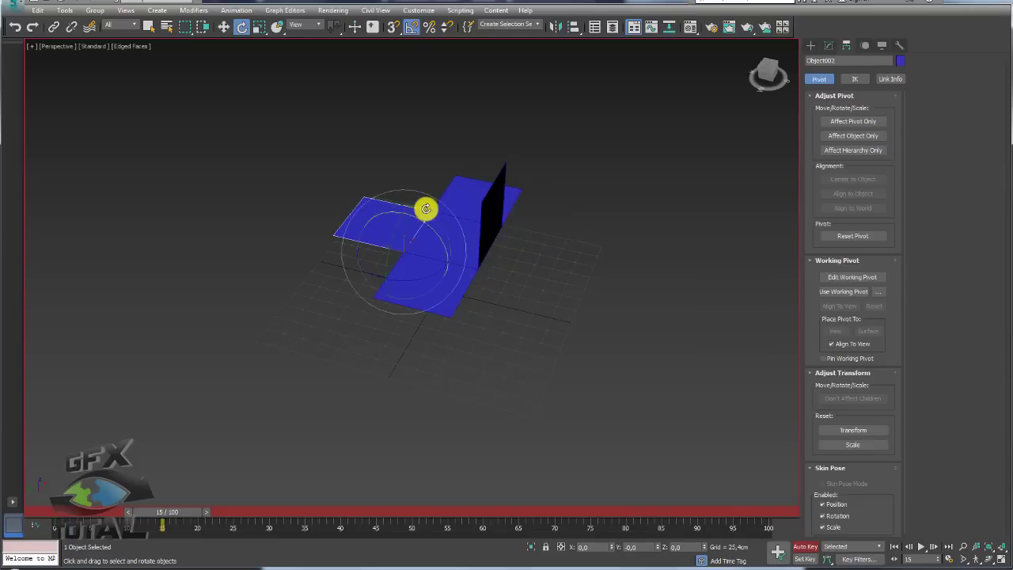
left_click_drag(422, 225, 459, 251)
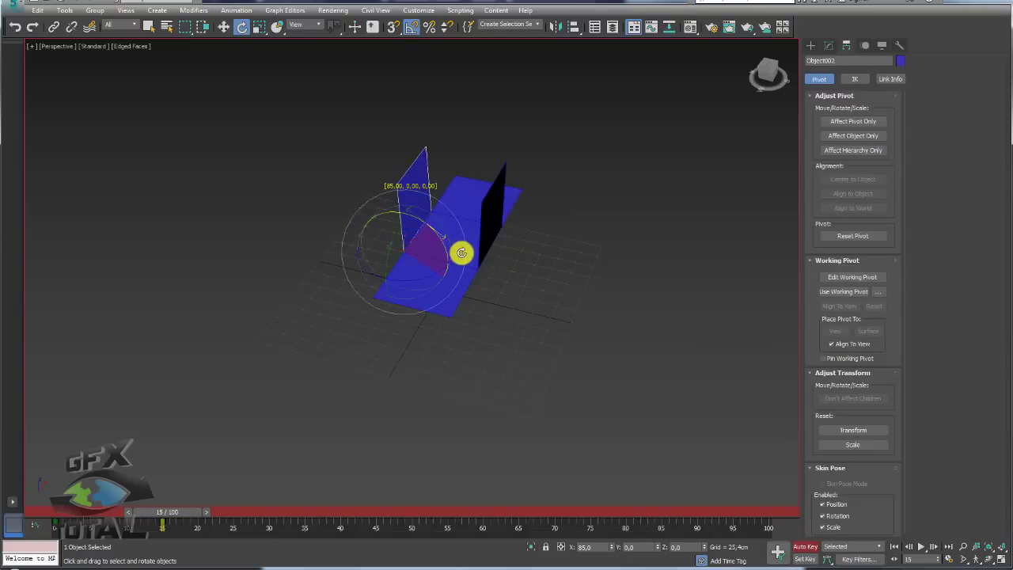
left_click(475, 195)
left_click_drag(452, 197, 412, 234)
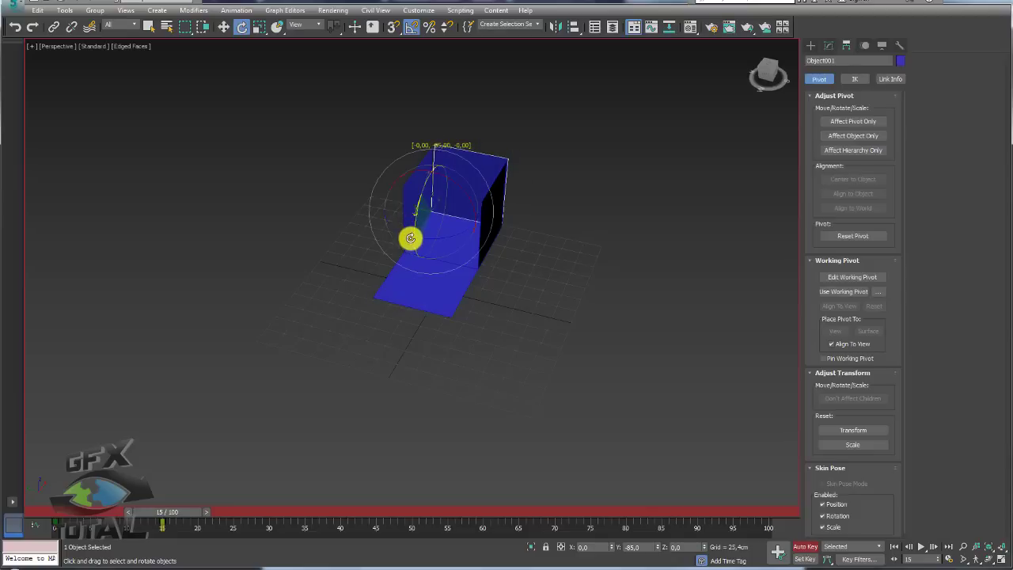
left_click(423, 297)
mouse_move(423, 296)
left_mouse_down()
mouse_move(464, 265)
mouse_move(488, 222)
left_mouse_up()
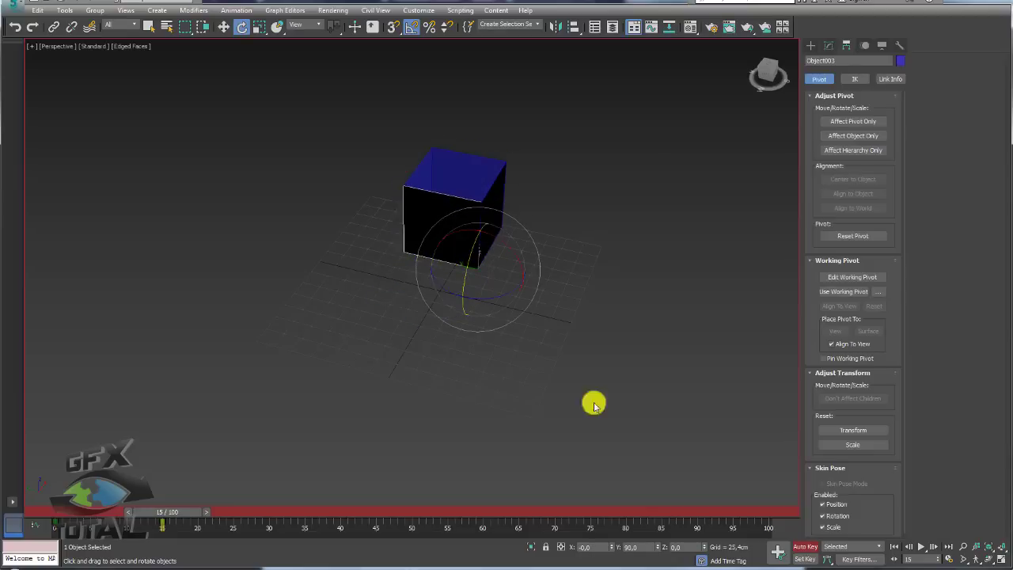
- Turn off Auto Key, return to frame 0 with the net flat, and select the right flap
left_click(800, 546)
mouse_move(162, 513)
left_mouse_down()
mouse_move(40, 515)
mouse_move(251, 512)
mouse_move(18, 523)
mouse_move(142, 516)
mouse_move(57, 516)
left_mouse_up()
key("e")
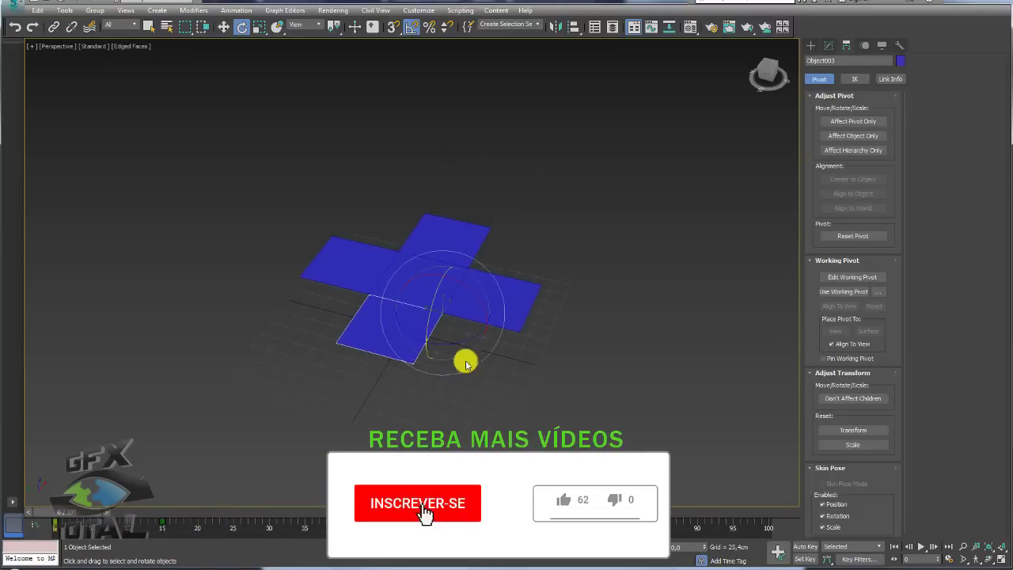
scroll(475, 360, "up", 2)
left_click_drag(552, 370, 504, 254)
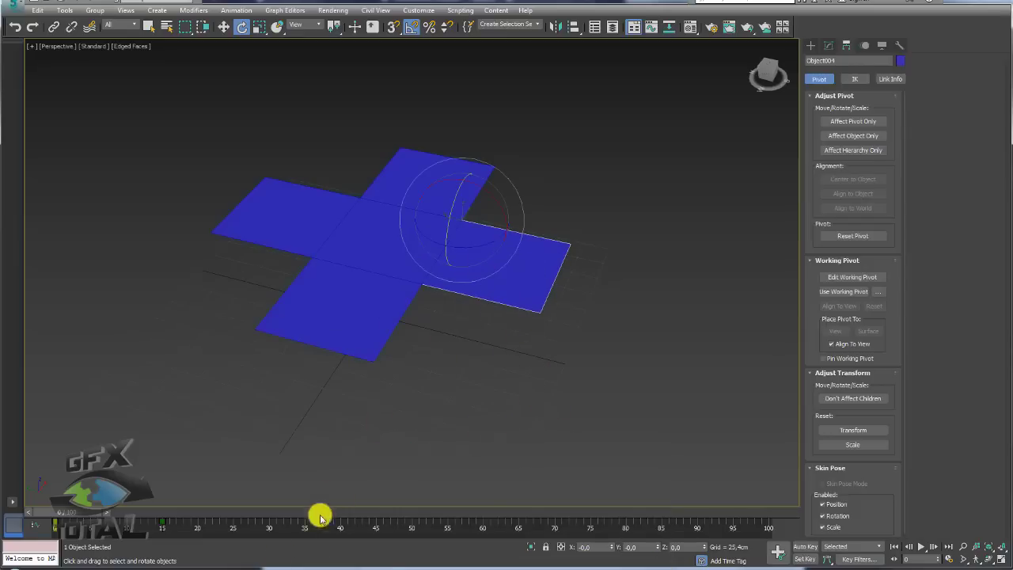
- Drag each flap's fold keys later on the track bar, the bottom by 8 and the top by 20 frames
left_click_drag(201, 527, 23, 527)
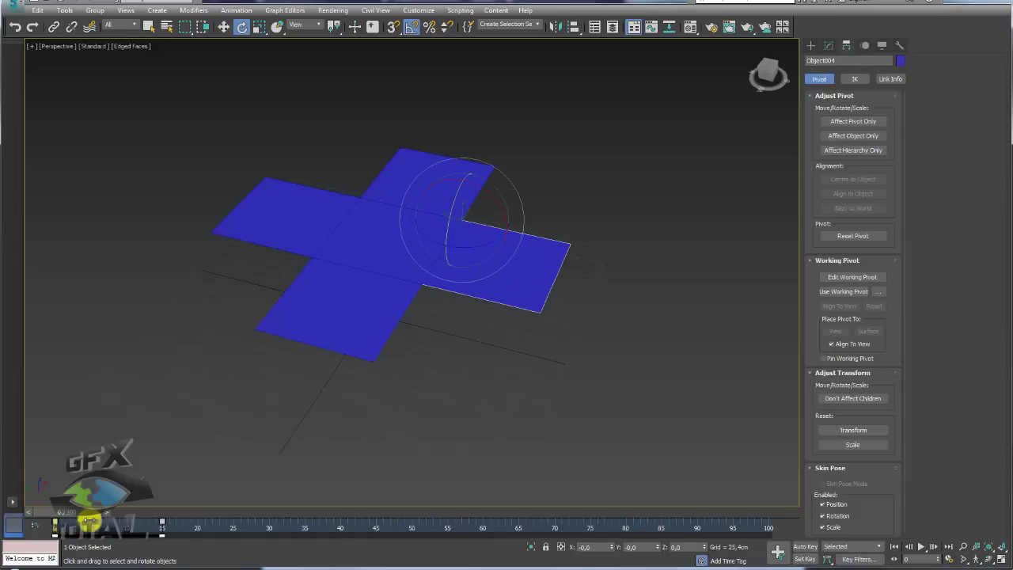
left_click(342, 349)
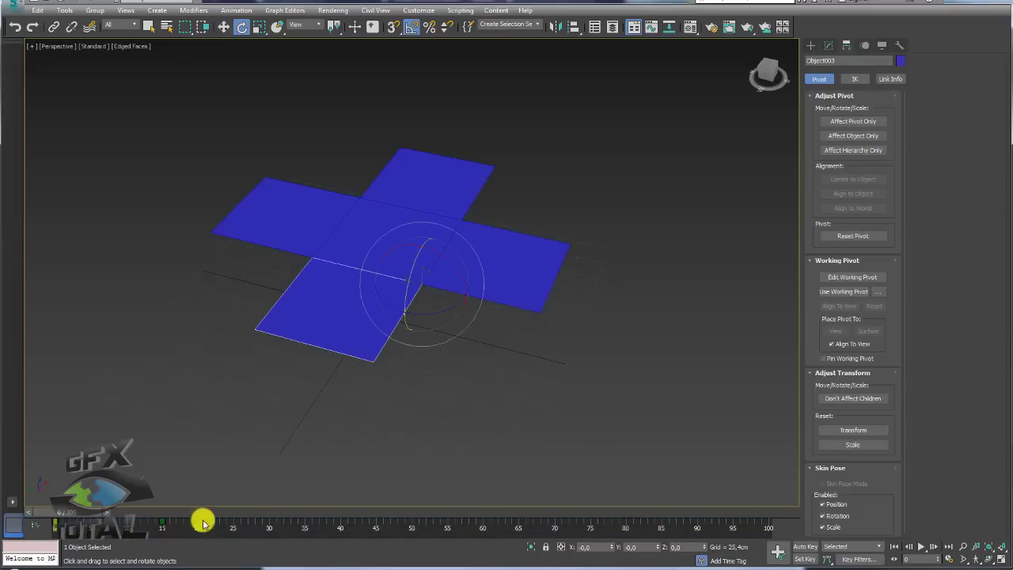
mouse_move(202, 522)
left_mouse_down()
mouse_move(19, 541)
mouse_move(111, 525)
left_mouse_up()
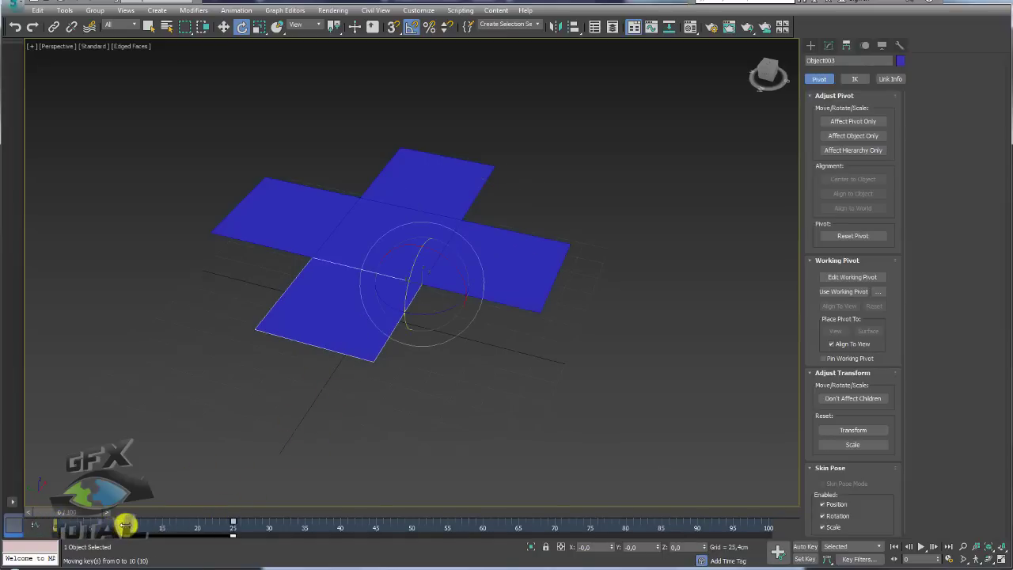
left_click(310, 208)
left_click_drag(201, 524, 51, 531)
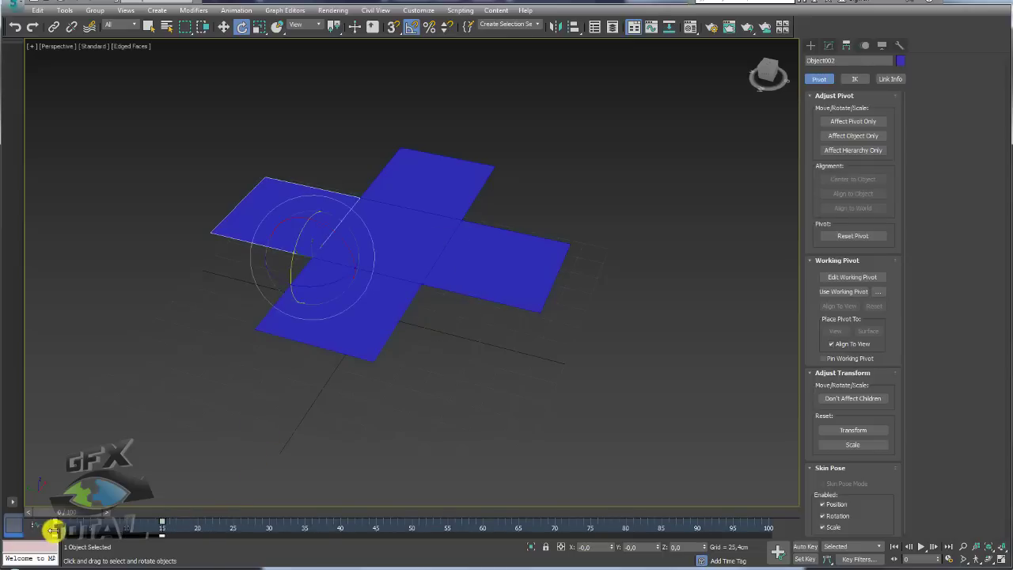
left_click(445, 177)
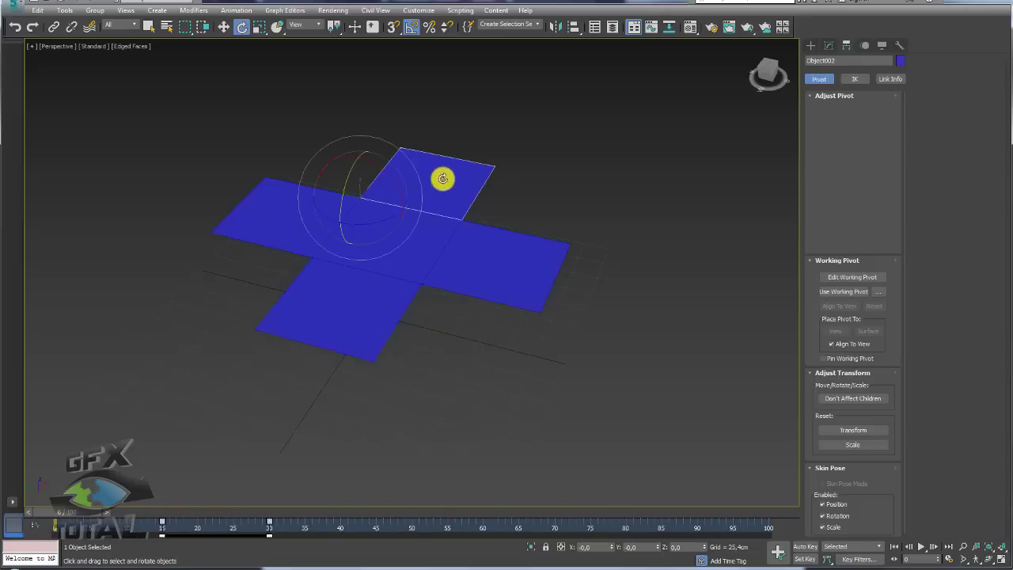
mouse_move(228, 532)
left_mouse_down()
mouse_move(11, 527)
mouse_move(202, 531)
left_mouse_up()
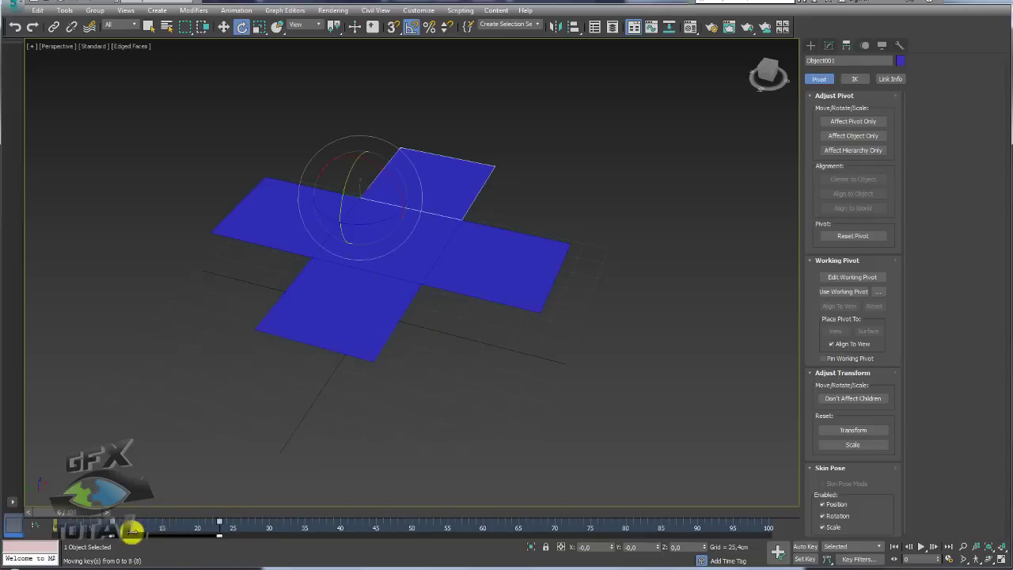
- Clear the selection, scrub through the staggered fold, and select all five planes
left_click(276, 425)
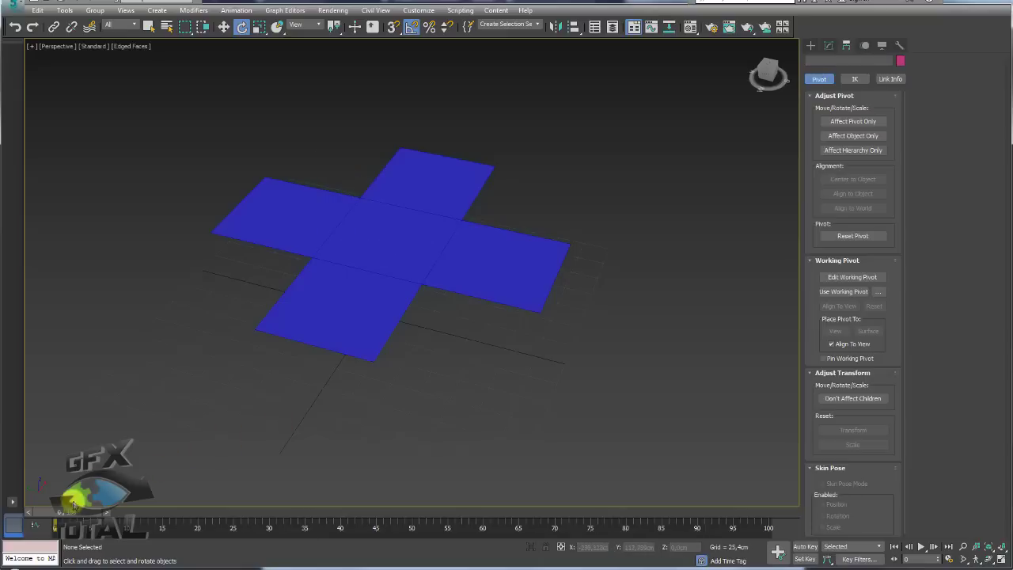
mouse_move(117, 520)
left_mouse_down()
mouse_move(322, 522)
mouse_move(205, 523)
mouse_move(308, 531)
mouse_move(26, 530)
left_mouse_up()
scroll(454, 346, "down", 3)
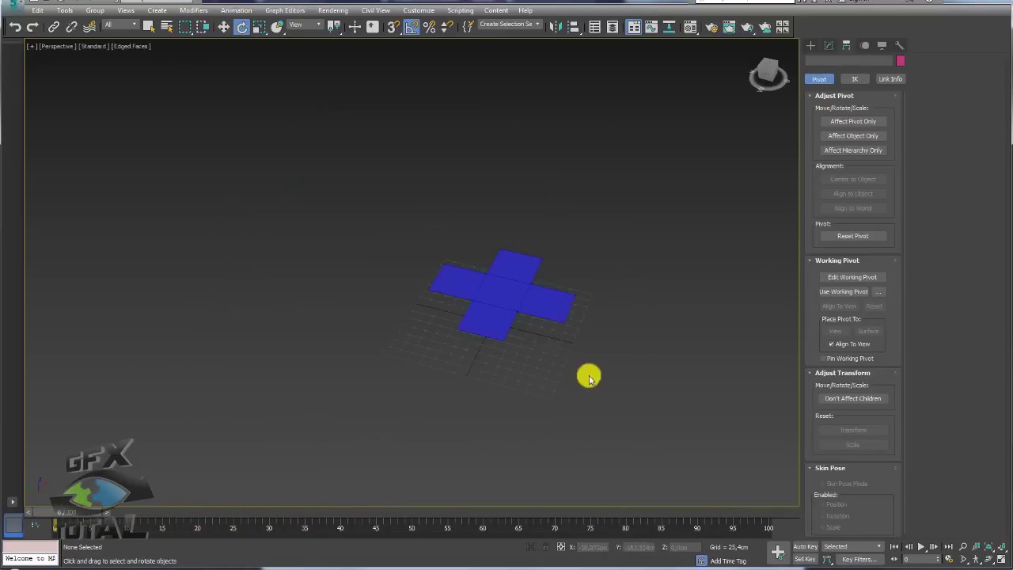
key("ctrl+a")
key("e")
scroll(531, 301, "up", 3)
mouse_move(571, 307)
middle_mouse_down("alt")
mouse_move(554, 312)
mouse_move(572, 324)
mouse_move(543, 344)
mouse_move(491, 343)
mouse_move(445, 230)
middle_mouse_up("alt")
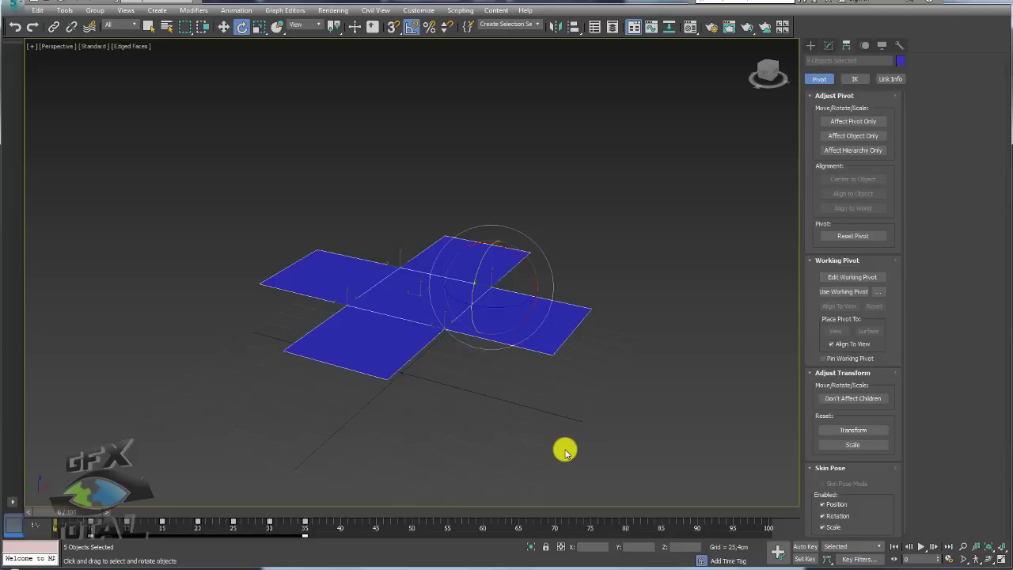
- Shift-move a copy of the five planes up above the original net
key("w")
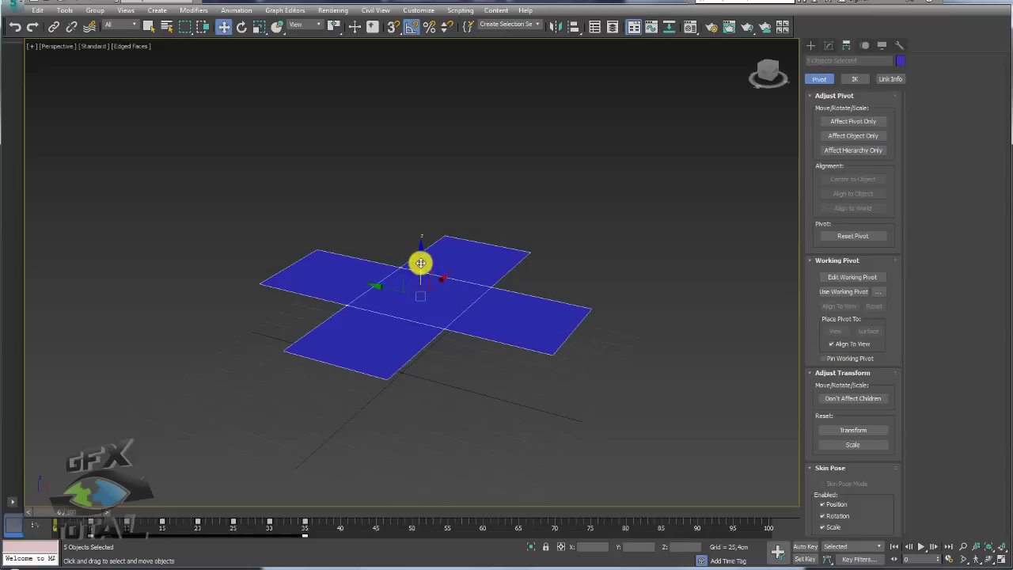
left_click_drag(420, 263, 421, 145, "shift")
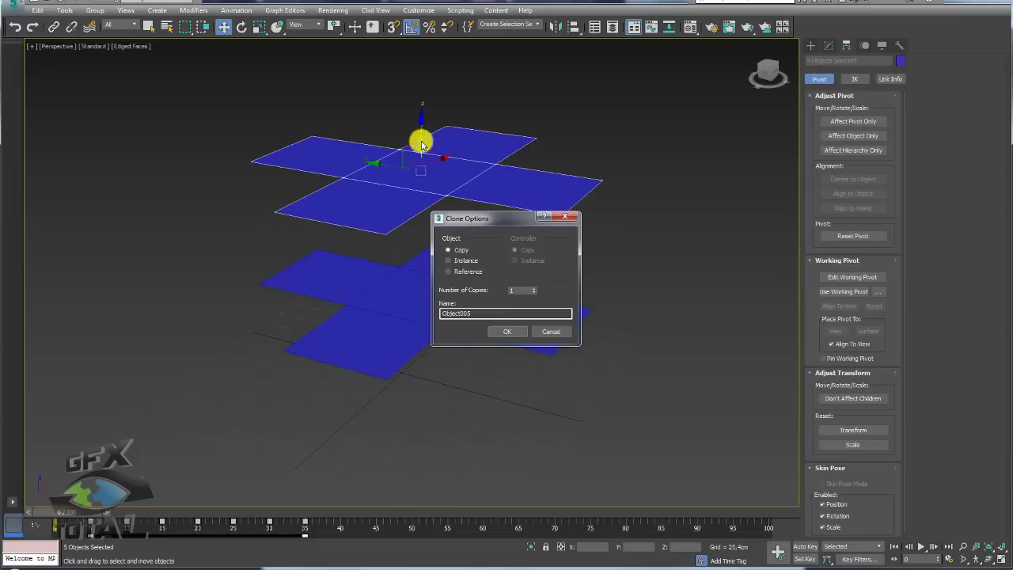
left_click(507, 331)
- Remove the copied planes' fold animation with Delete Selected Animation
middle_click_drag(502, 296, 294, 189, "alt")
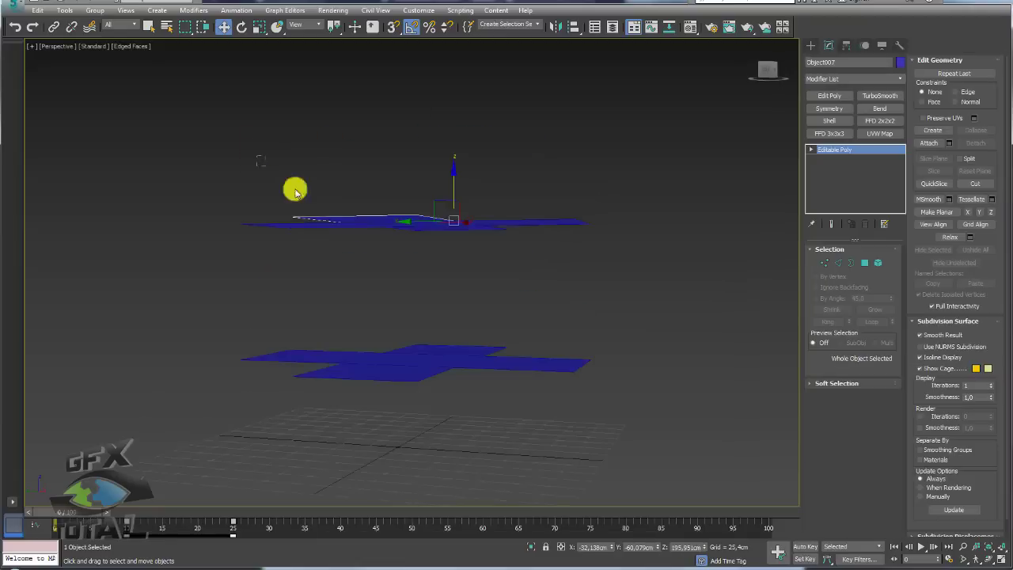
middle_click_drag(552, 242, 505, 257, "alt")
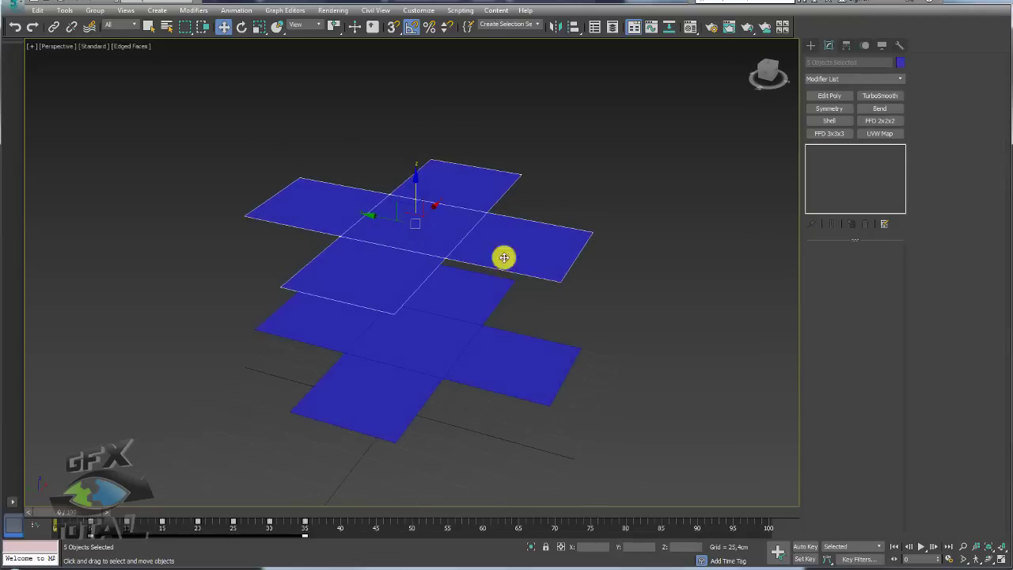
right_click(439, 221)
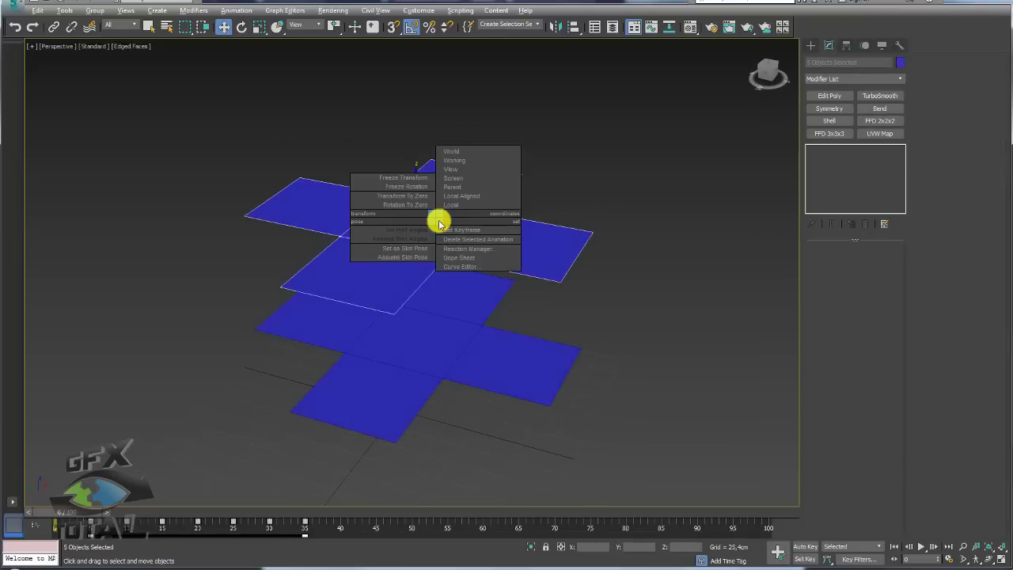
left_click(479, 245)
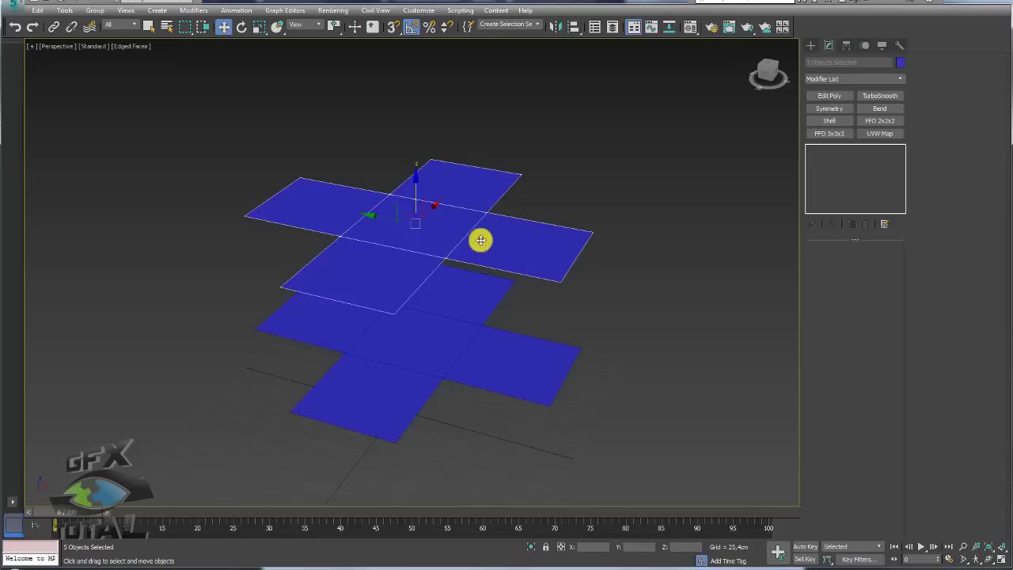
- Set the copied net's object colour to orange in the Object Color dialog
middle_click_drag(508, 280, 515, 233, "alt")
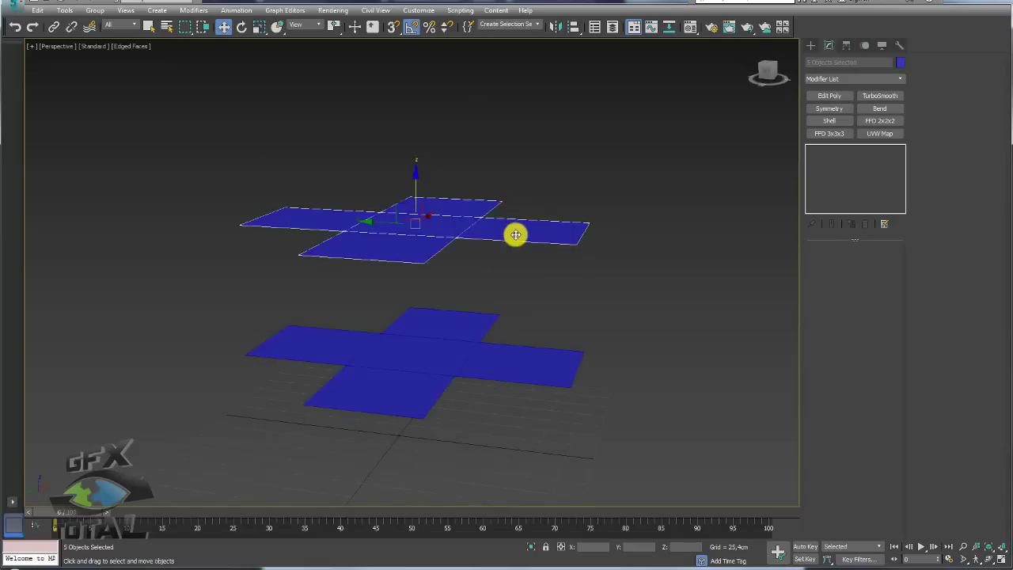
left_click(901, 62)
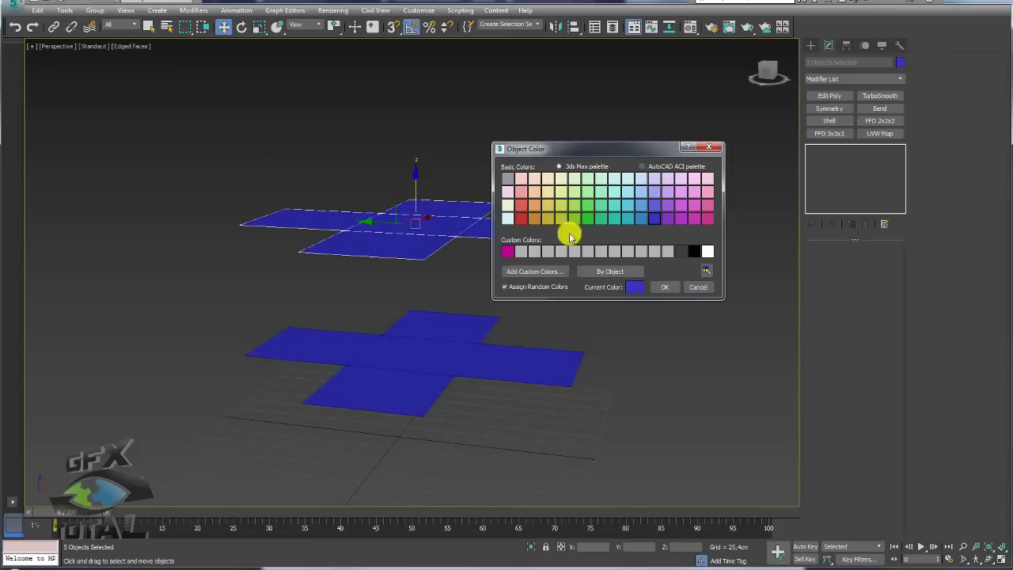
left_click(663, 286)
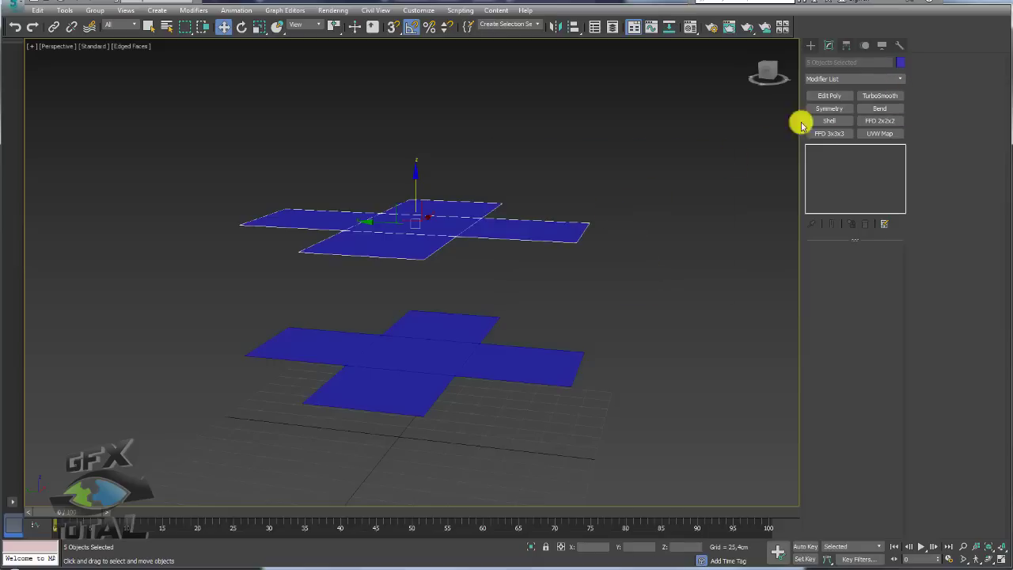
left_click(534, 219)
left_click(663, 291)
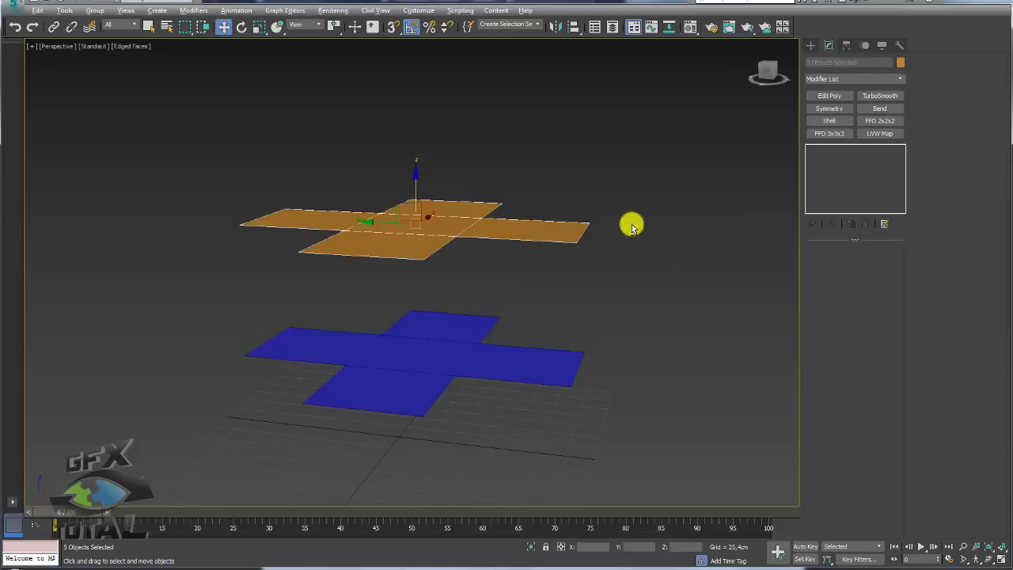
middle_click_drag(631, 224, 626, 224, "alt")
left_click(645, 179)
middle_click_drag(644, 179, 428, 252, "alt")
- Select the orange net and cancel an Attach attempt
left_click(428, 252)
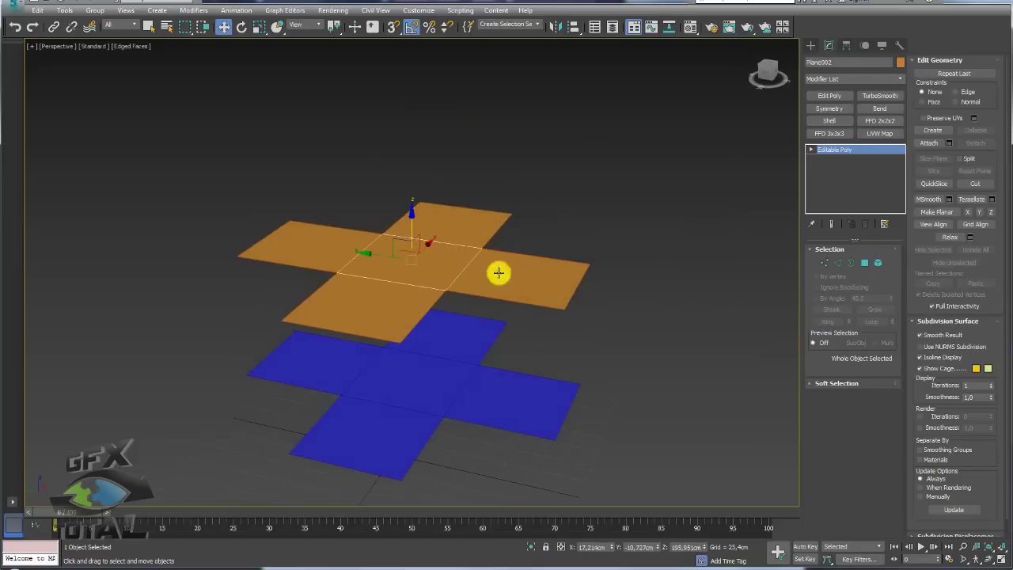
left_click(929, 143)
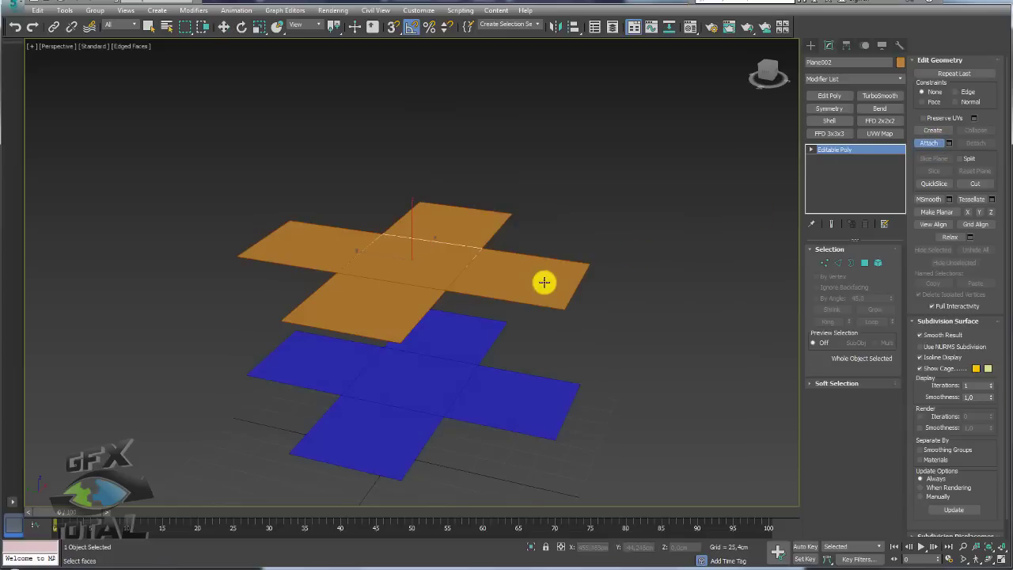
right_click(459, 292)
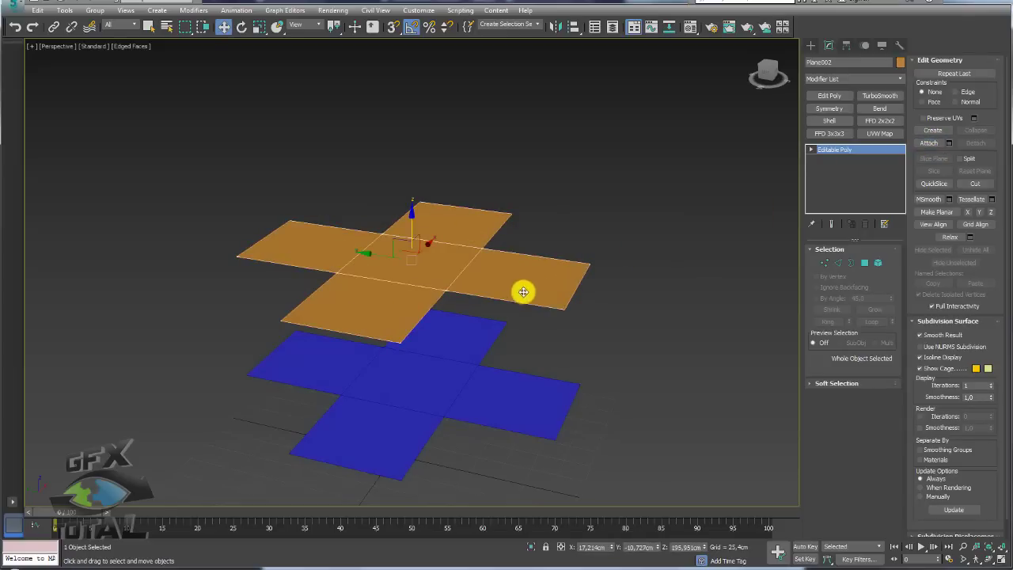
mouse_move(459, 292)
middle_mouse_down("alt")
mouse_move(516, 346)
mouse_move(831, 229)
middle_mouse_up("alt")
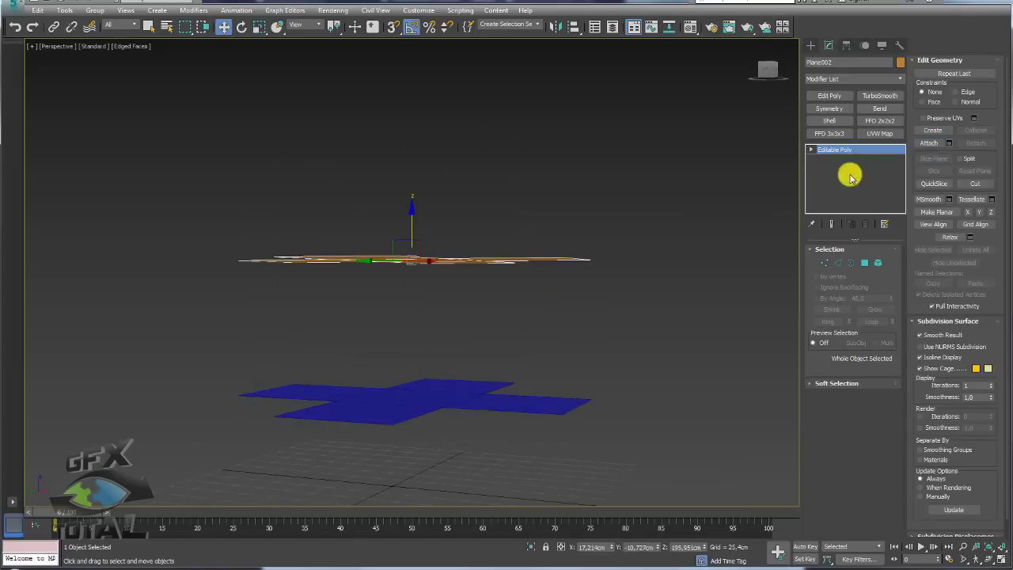
mouse_move(375, 238)
middle_mouse_down("alt")
mouse_move(464, 251)
mouse_move(450, 275)
mouse_move(450, 256)
middle_mouse_up("alt")
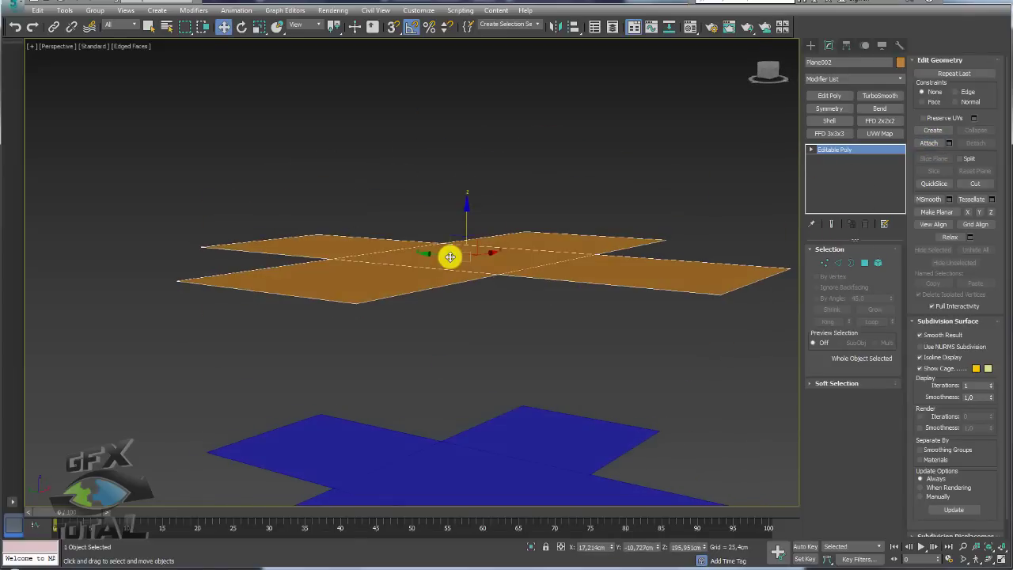
middle_click_drag(398, 235, 582, 287, "alt")
- In Vertex mode, move a vertex between the orange faces and undo an accidental move
left_click(822, 265)
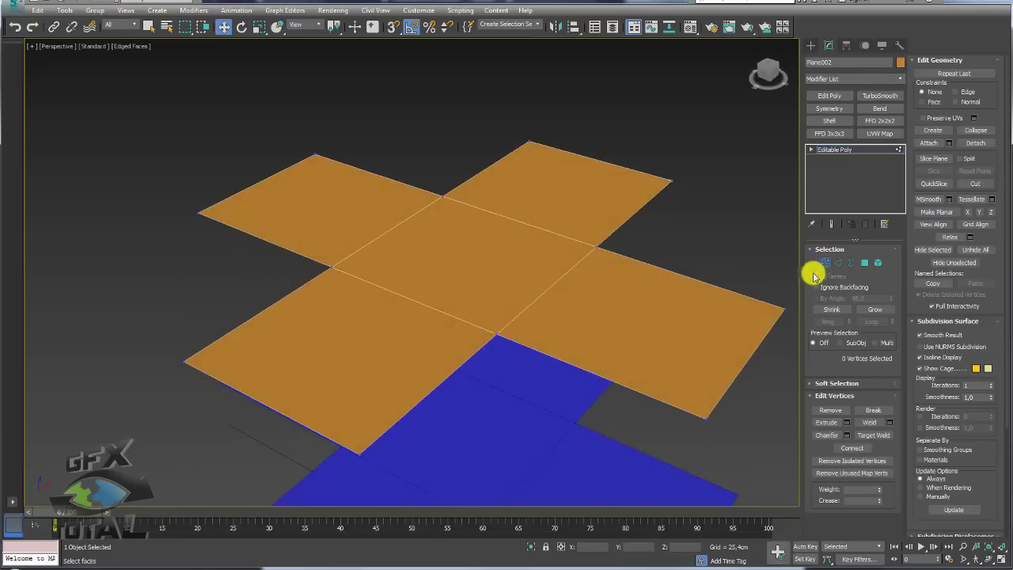
scroll(498, 333, "up", 3)
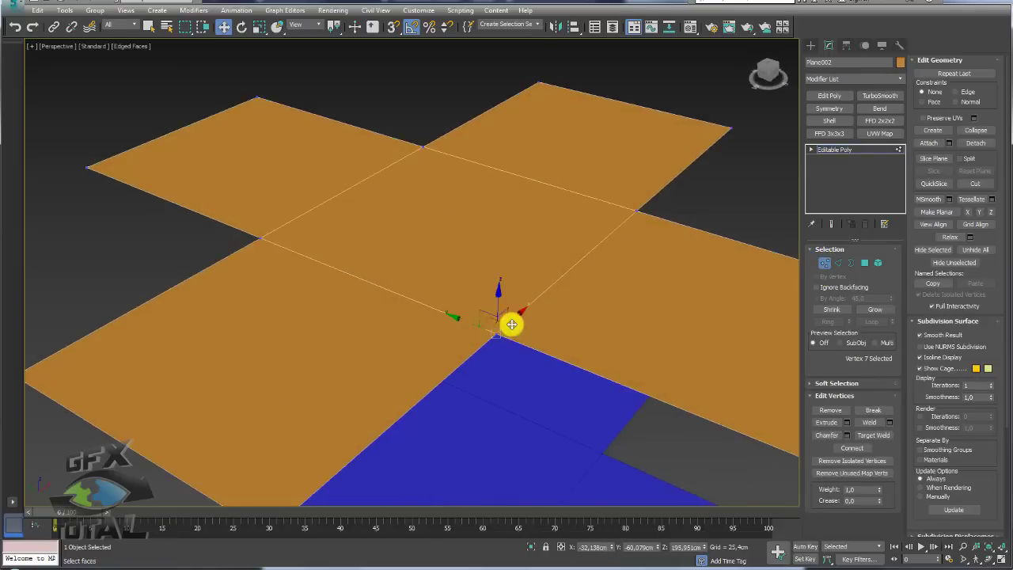
middle_click_drag(509, 326, 493, 319, "alt")
mouse_move(493, 319)
left_mouse_down()
mouse_move(549, 333)
mouse_move(531, 293)
mouse_move(492, 335)
left_mouse_up()
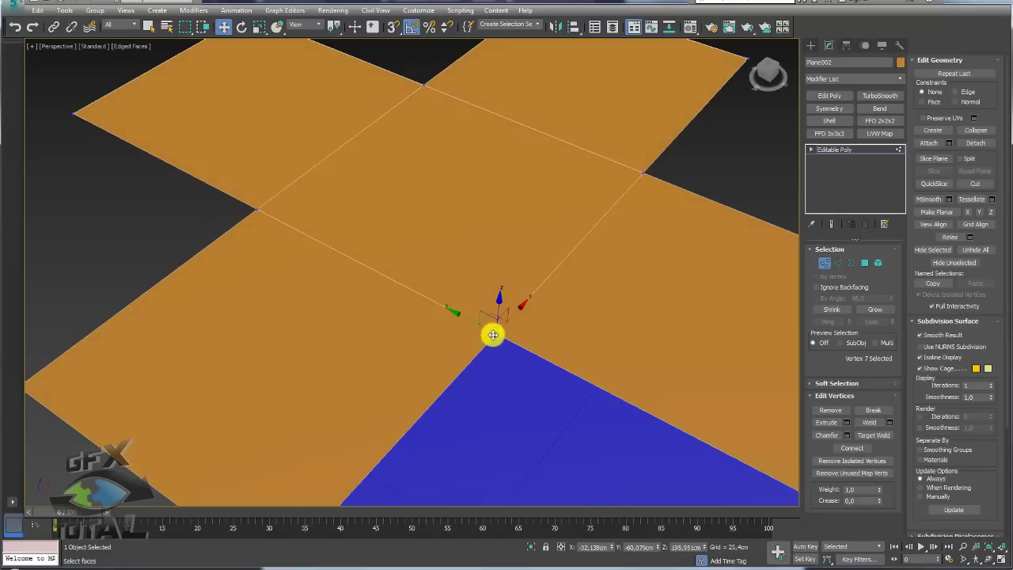
left_click(251, 212)
left_click_drag(255, 207, 276, 166)
key("ctrl+z")
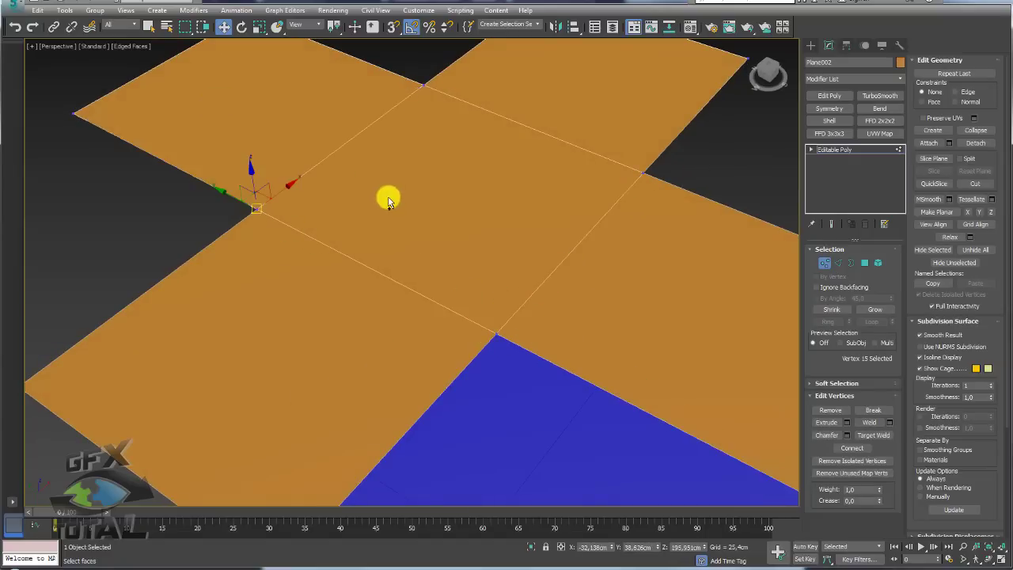
scroll(423, 188, "down", 5)
- Box-select the twelve centre vertices and move the centre vertex upward
left_click_drag(325, 126, 325, 127)
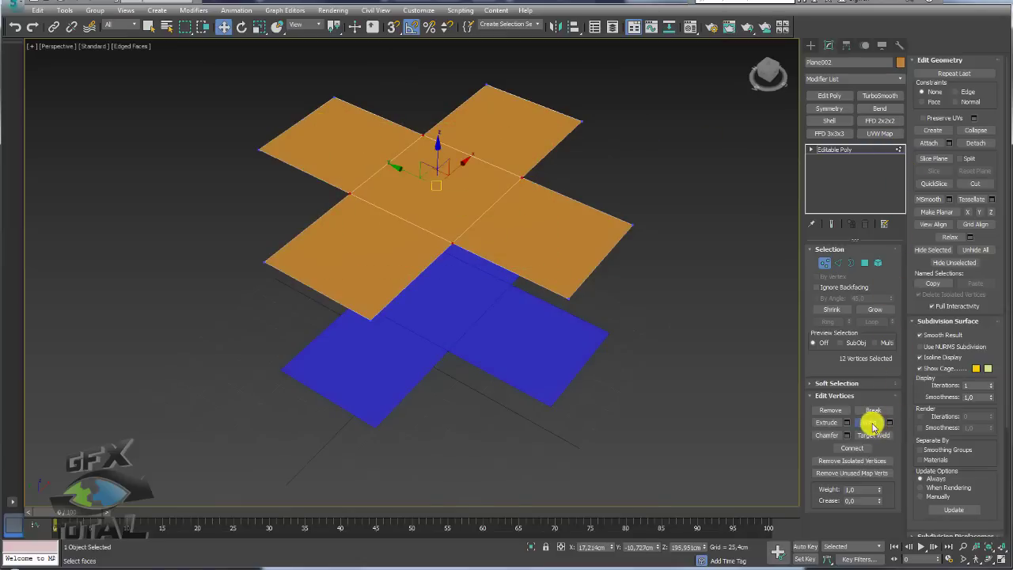
scroll(467, 253, "up", 5)
left_click(417, 220)
middle_click_drag(436, 214, 427, 259)
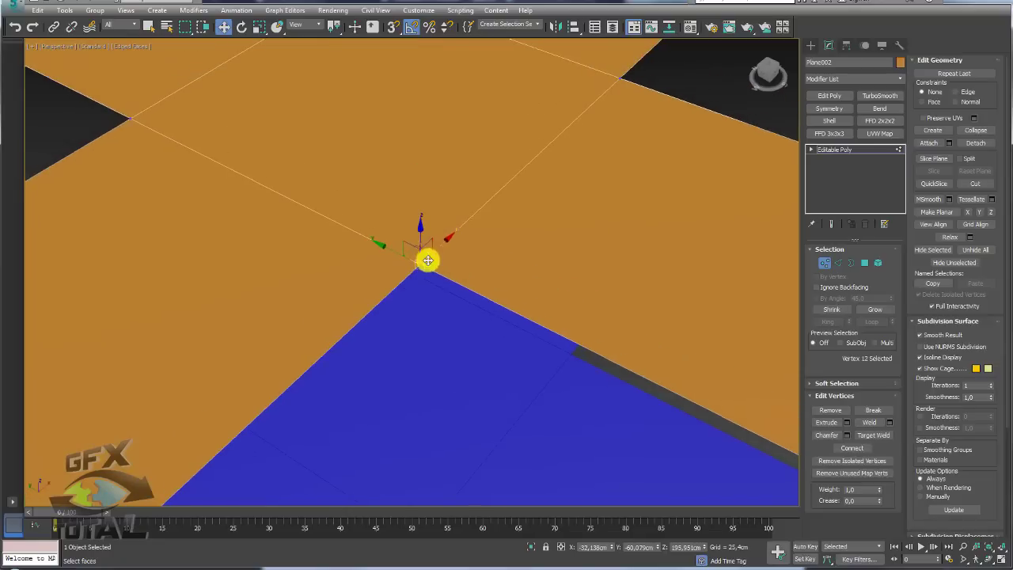
left_click_drag(427, 260, 422, 156)
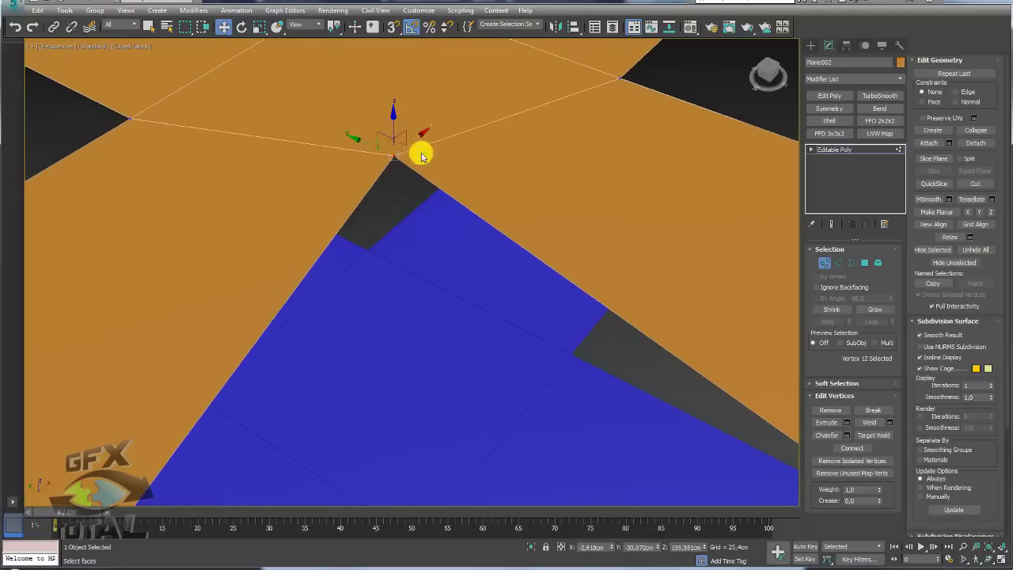
scroll(474, 179, "down", 2)
scroll(524, 195, "down", 8)
- Shift-drag an offset copy of the orange net just below it
left_click(850, 151)
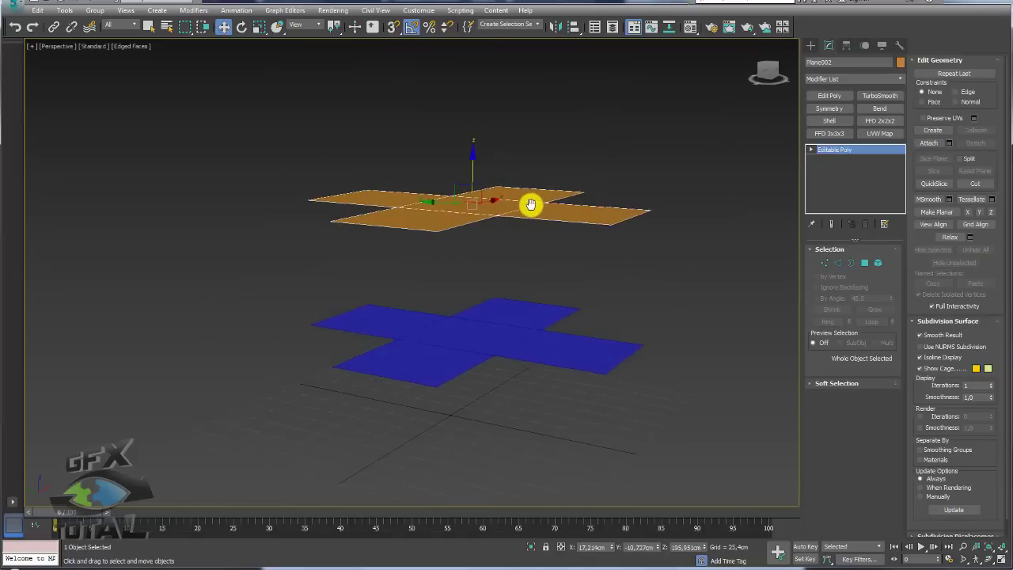
scroll(475, 194, "up", 2)
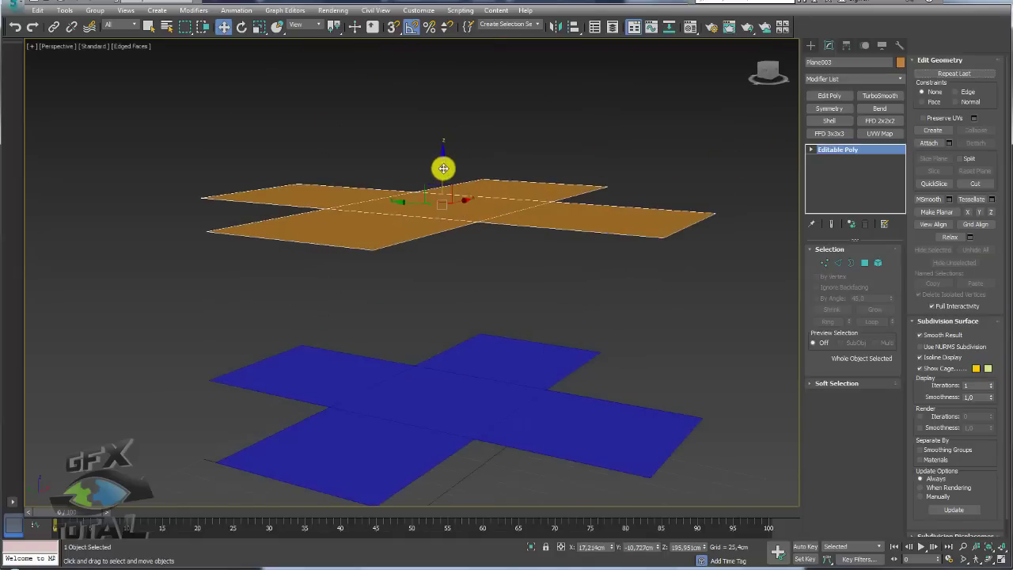
left_click_drag(443, 168, 444, 173, "shift")
left_click(507, 330)
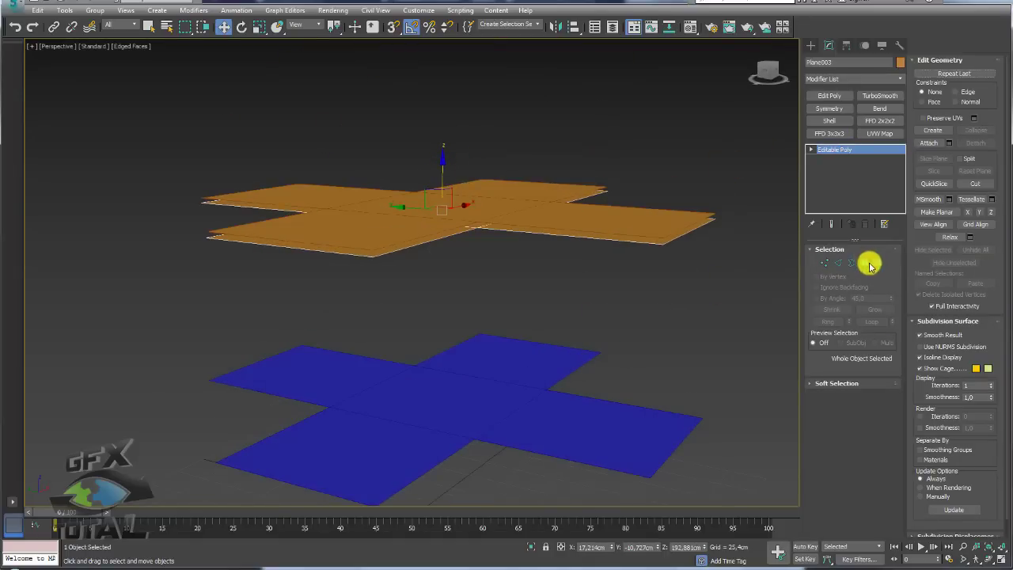
- Flip the normals of the copied element and return to object level
left_click(874, 263)
left_click(387, 221)
middle_click_drag(387, 221, 516, 209, "alt")
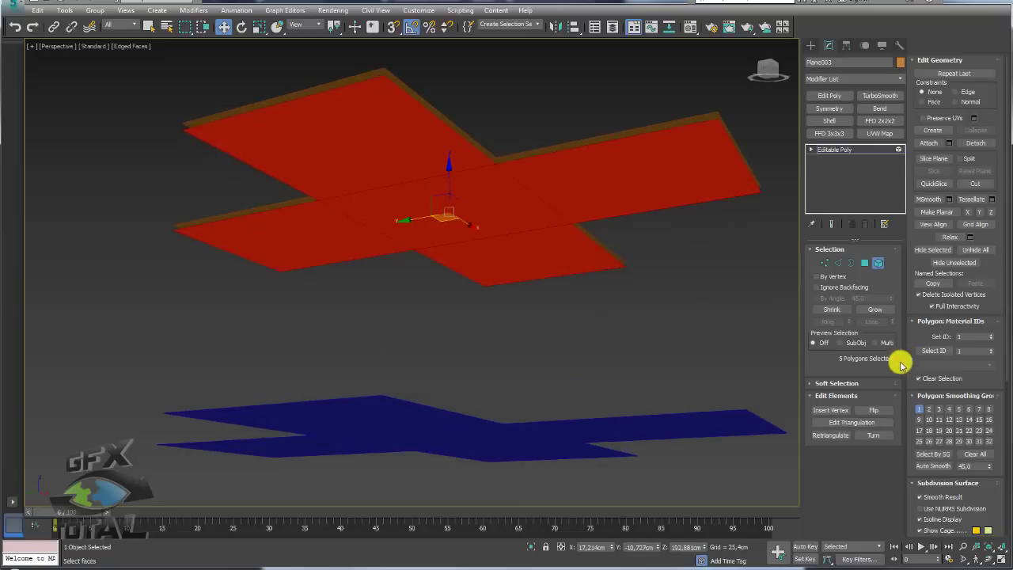
left_click(874, 410)
middle_click_drag(668, 135, 653, 187, "alt")
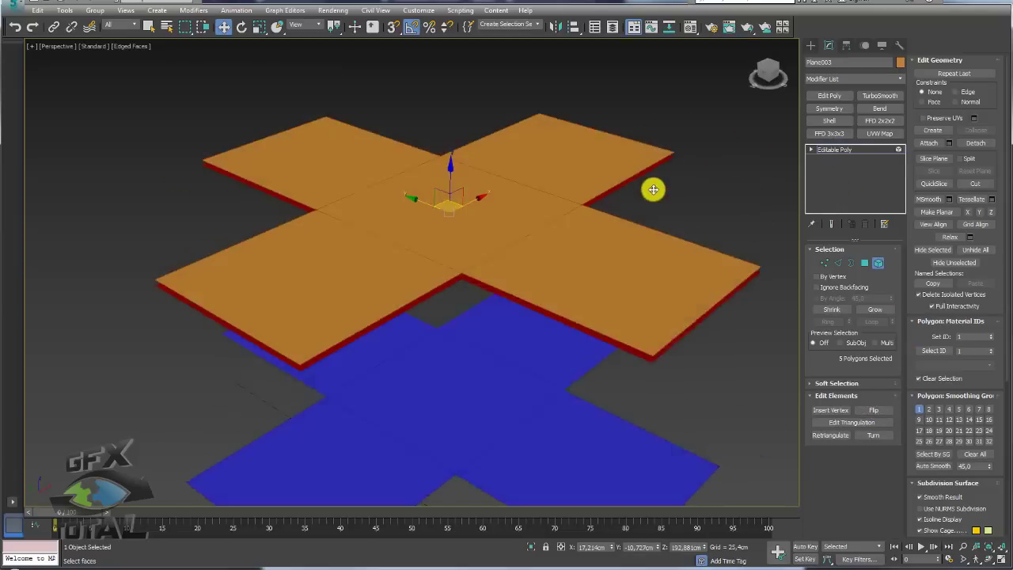
left_click(835, 150)
mouse_move(511, 206)
middle_mouse_down("alt")
mouse_move(640, 219)
mouse_move(678, 193)
middle_mouse_up("alt")
- Attach the copy into the net, select its open borders to bridge them, and exit to Editable Poly
left_click(928, 143)
mouse_move(613, 201)
middle_mouse_down("alt")
mouse_move(554, 150)
mouse_move(565, 188)
mouse_move(669, 245)
middle_mouse_up("alt")
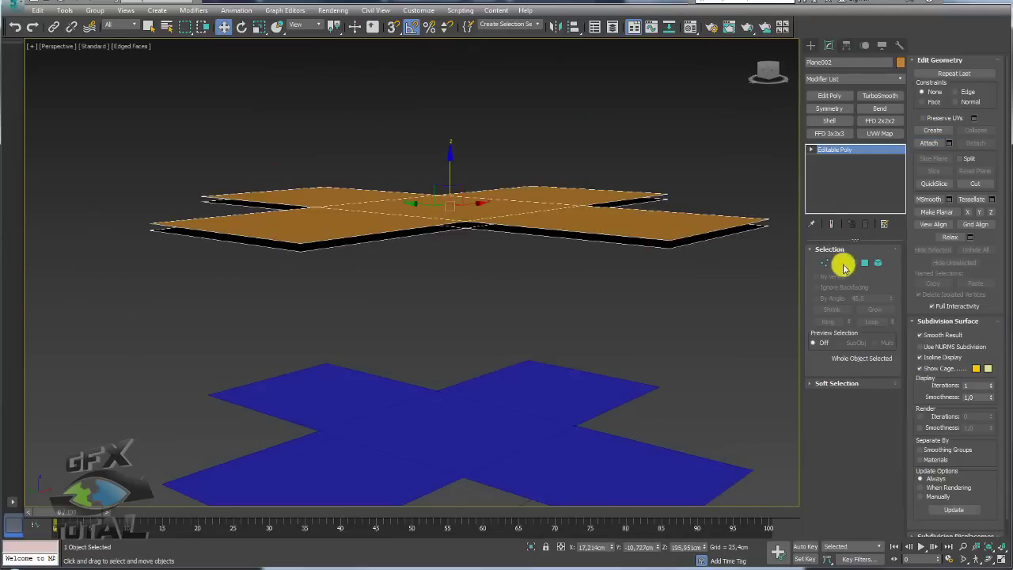
left_click(854, 266)
left_click(476, 207)
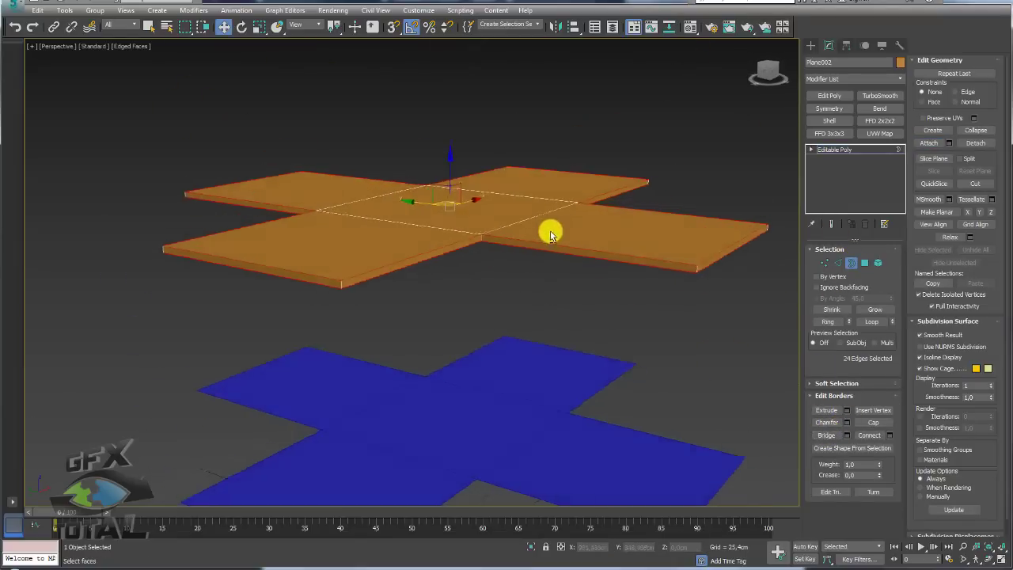
mouse_move(546, 230)
middle_mouse_down("alt")
mouse_move(554, 267)
mouse_move(527, 227)
mouse_move(437, 225)
middle_mouse_up("alt")
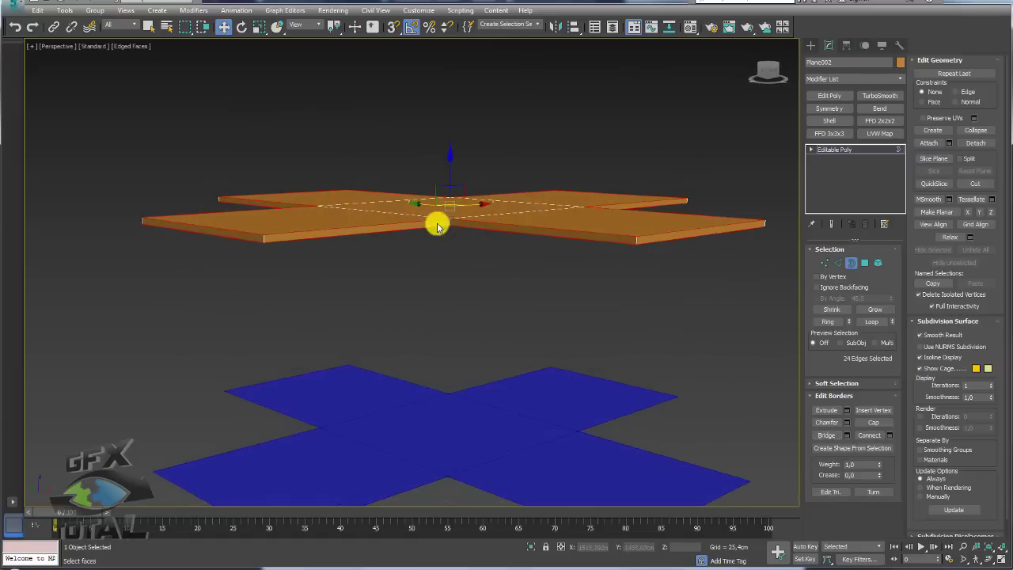
left_click(861, 150)
mouse_move(608, 190)
middle_mouse_down("alt")
mouse_move(475, 169)
mouse_move(480, 216)
middle_mouse_up("alt")
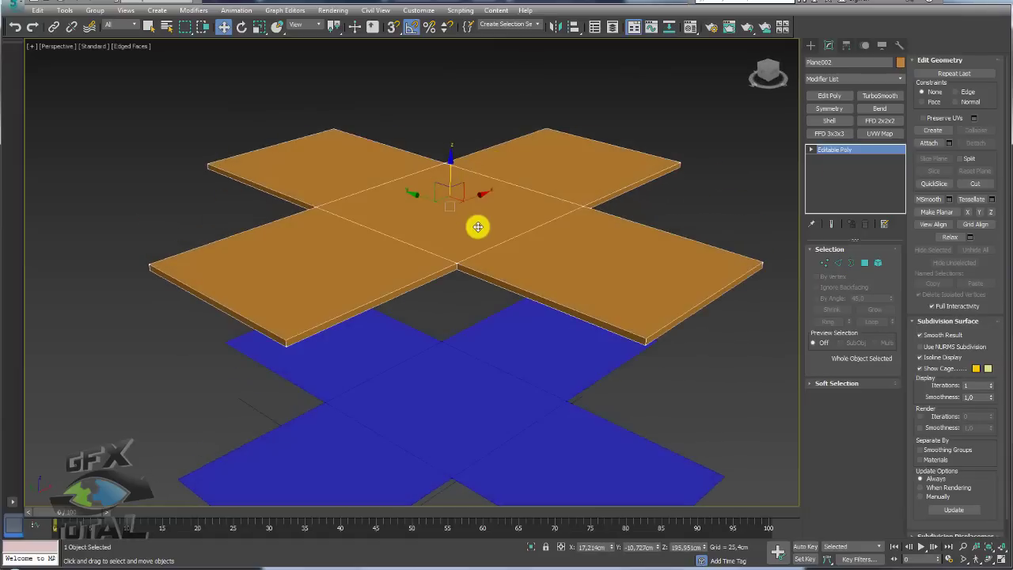
left_click(71, 522)
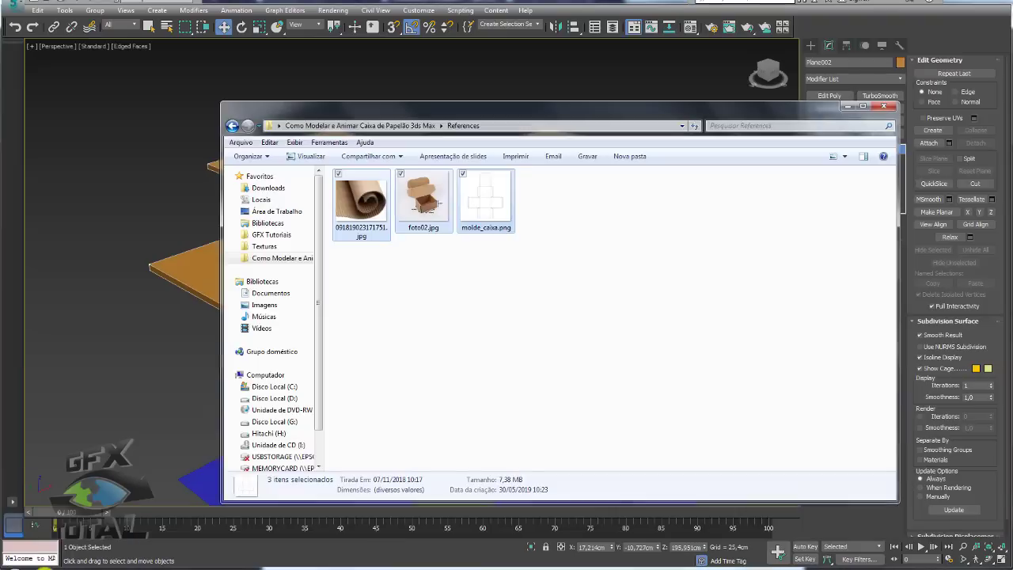
left_click(396, 126)
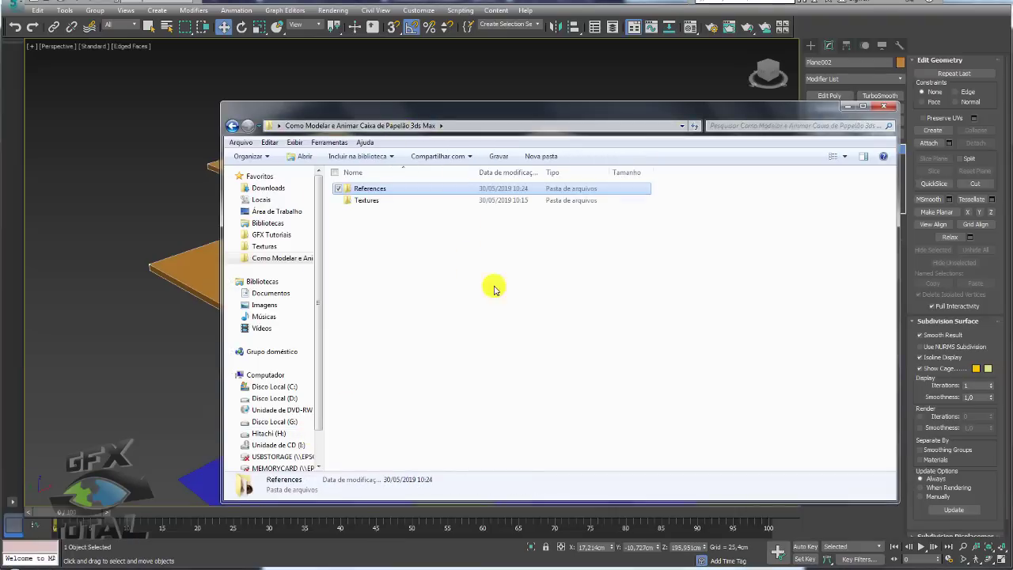
double_click(379, 197)
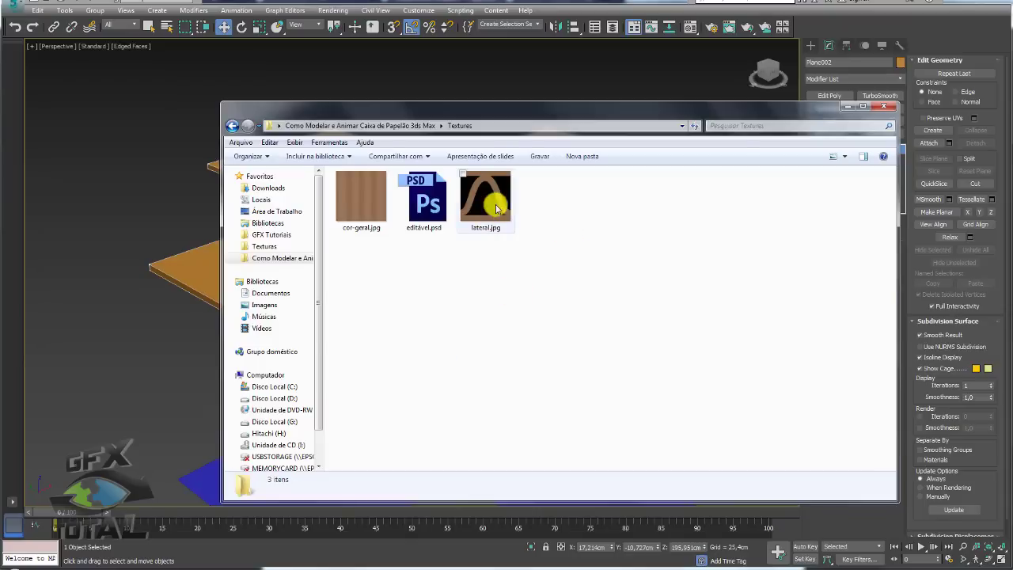
left_click(425, 207)
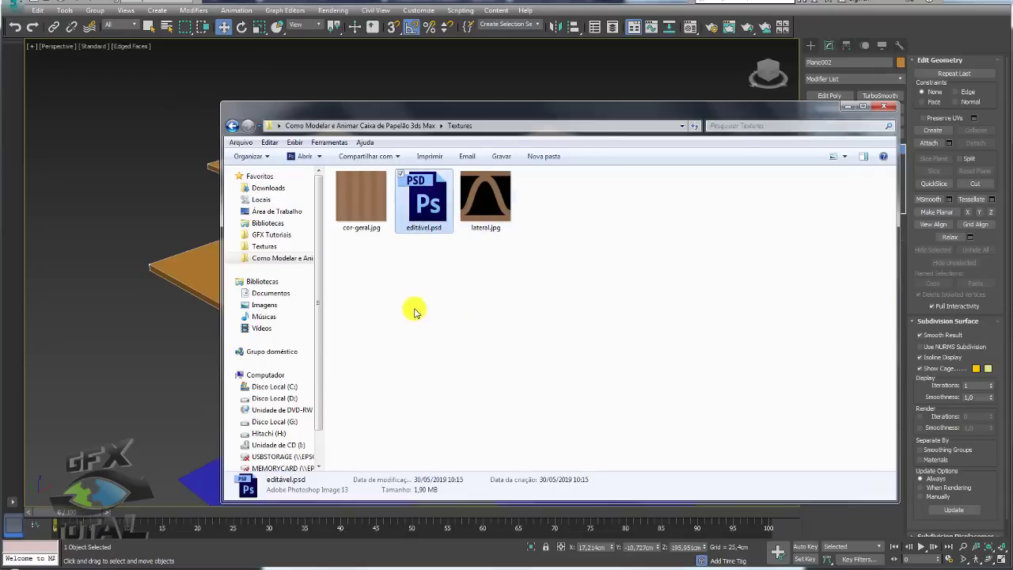
left_click(360, 194)
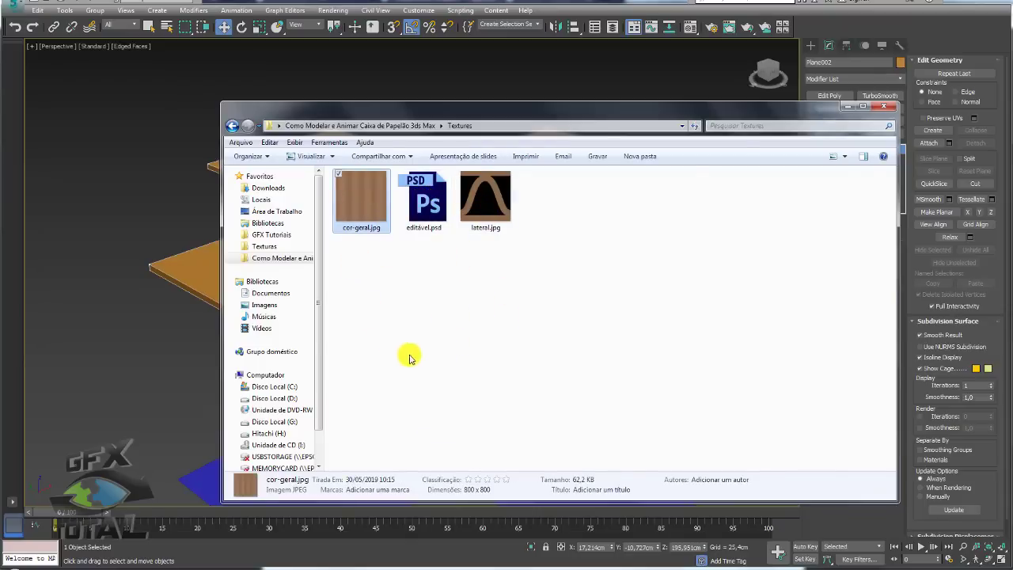
left_click(481, 203)
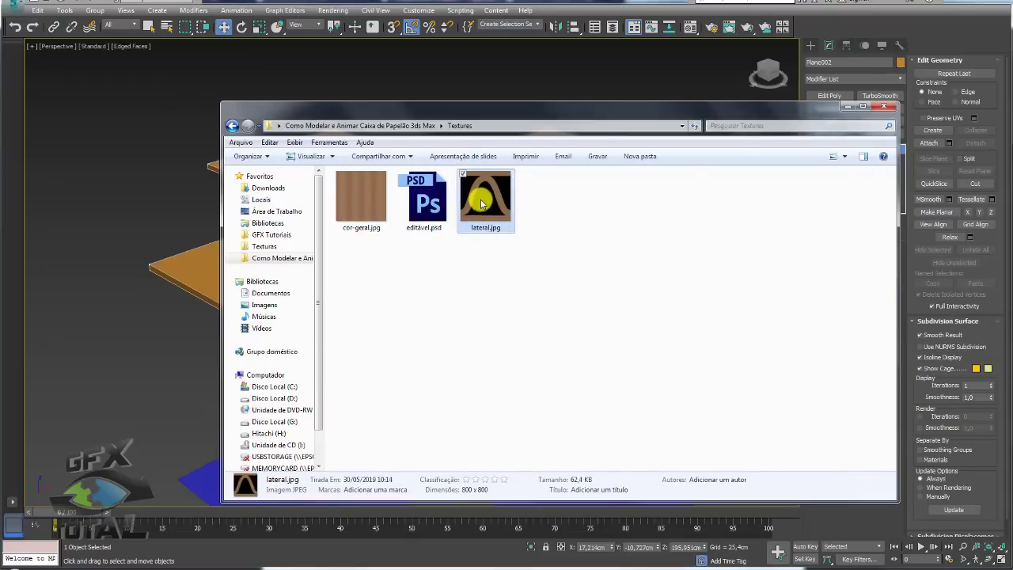
left_click(853, 108)
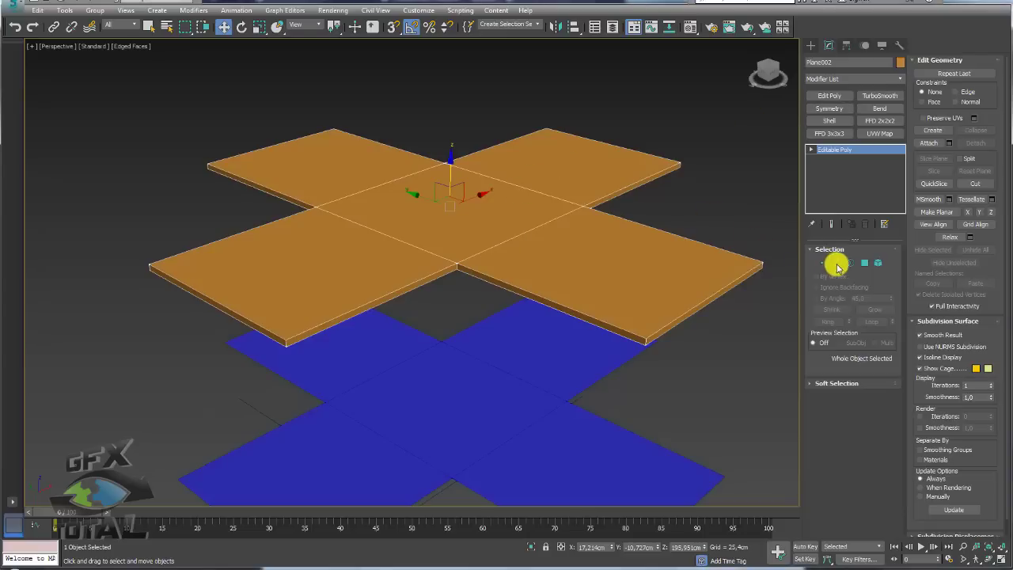
- Ring-select the side edges, convert them to the twelve rim polygons, and open the Material Editor
left_click(838, 262)
middle_click_drag(638, 317, 637, 293, "alt")
left_click(643, 297)
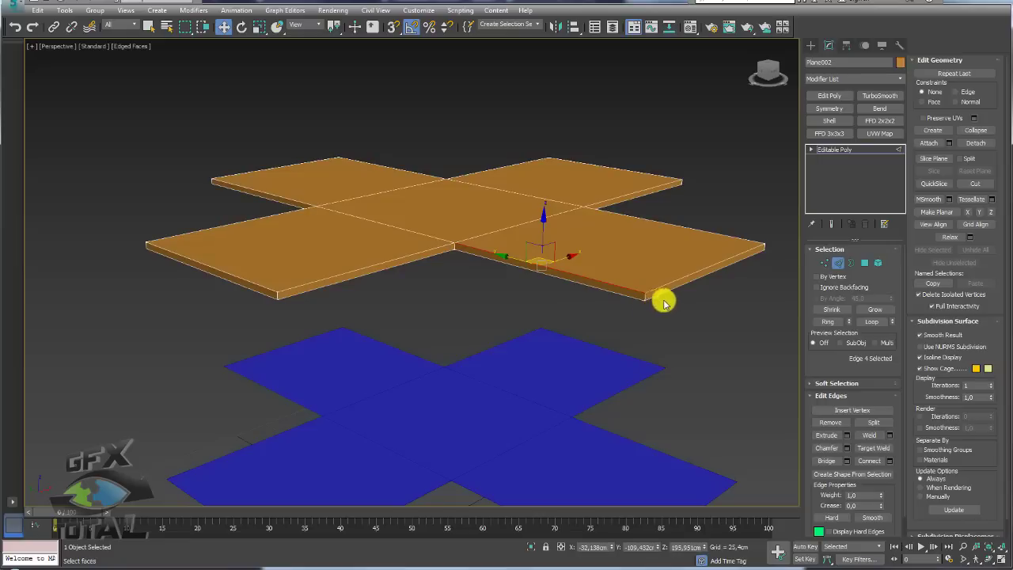
left_click(658, 299)
left_click(829, 323)
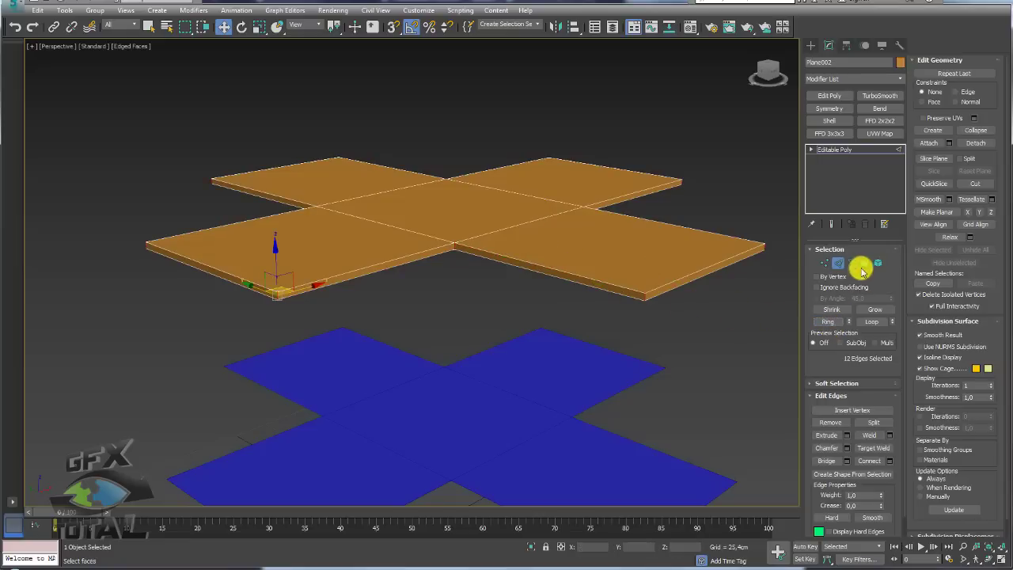
left_click(866, 264)
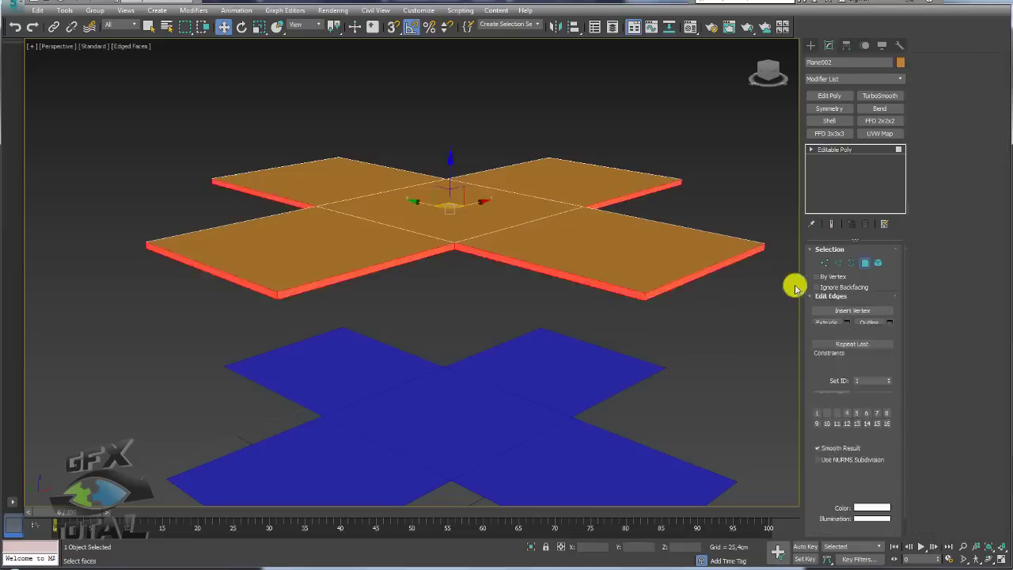
mouse_move(315, 244)
middle_mouse_down("alt")
mouse_move(404, 290)
mouse_move(454, 235)
mouse_move(411, 229)
mouse_move(406, 261)
middle_mouse_up("alt")
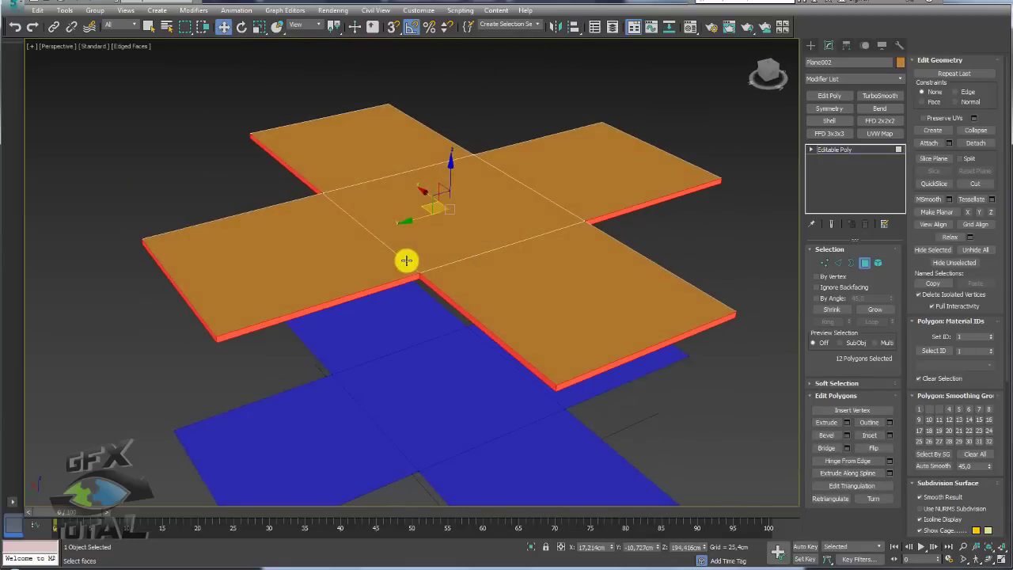
left_click(687, 28)
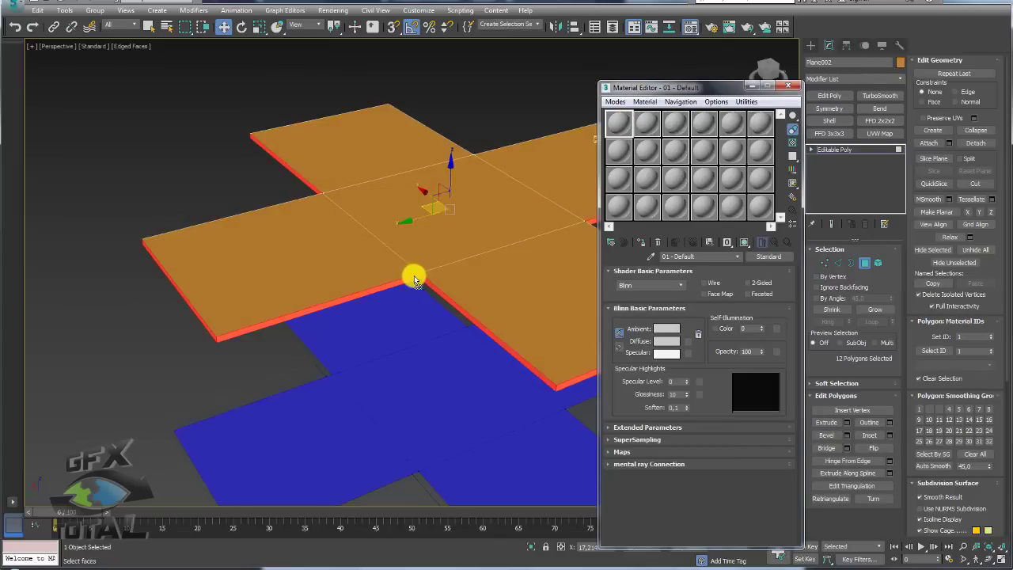
- Give the side faces material ID 2, invert to the top and bottom faces, and close the Material Editor
left_click_drag(416, 281, 415, 281)
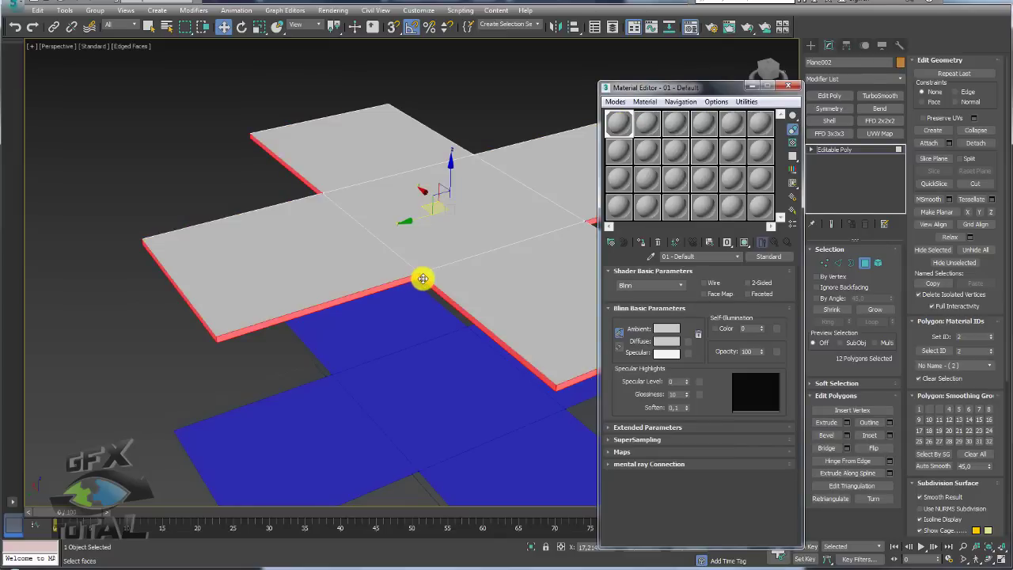
key("ctrl+i")
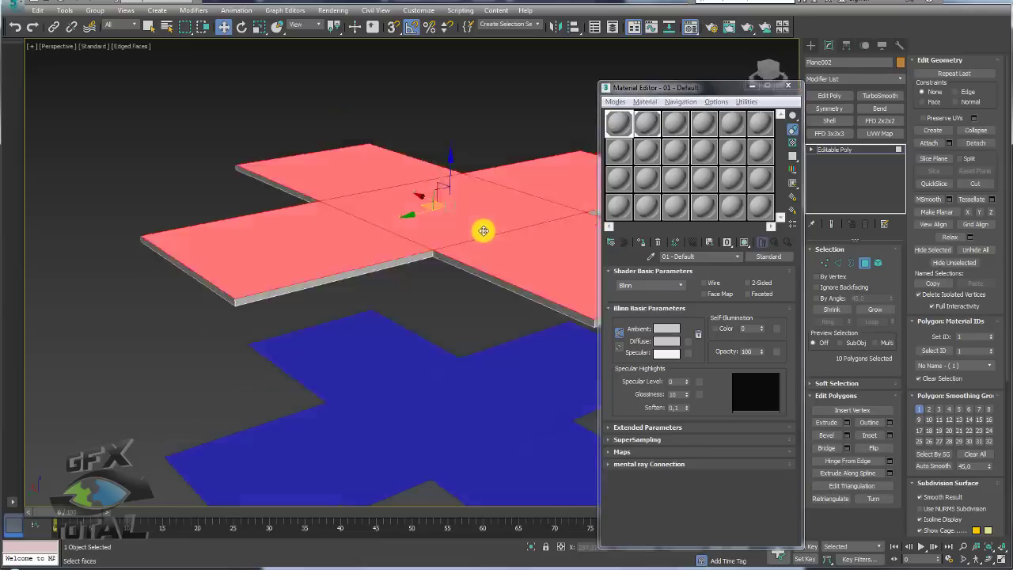
middle_click_drag(481, 228, 493, 229, "alt")
left_click_drag(619, 125, 479, 203)
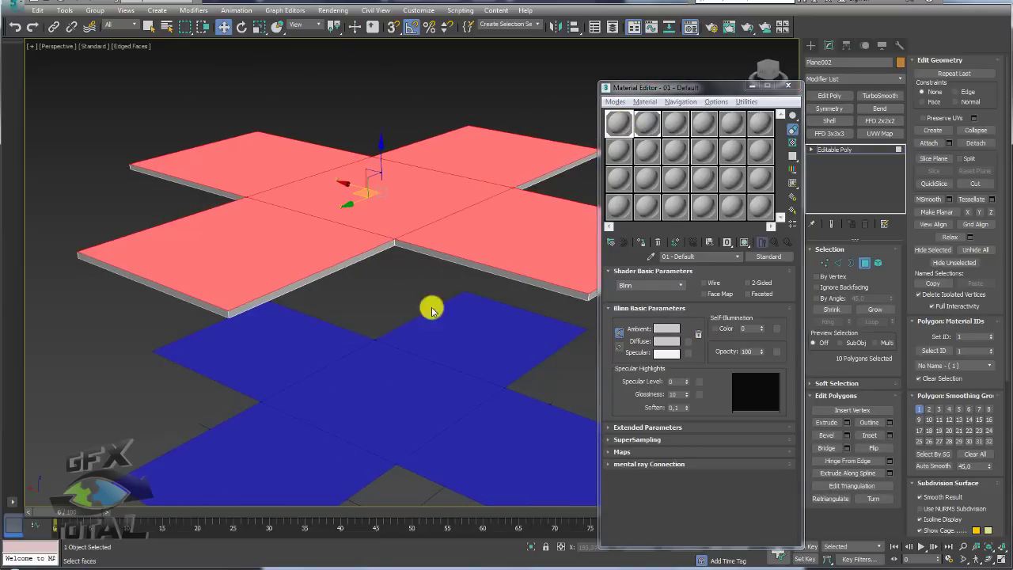
middle_click_drag(431, 310, 96, 499, "alt")
middle_click_drag(418, 269, 539, 204, "alt")
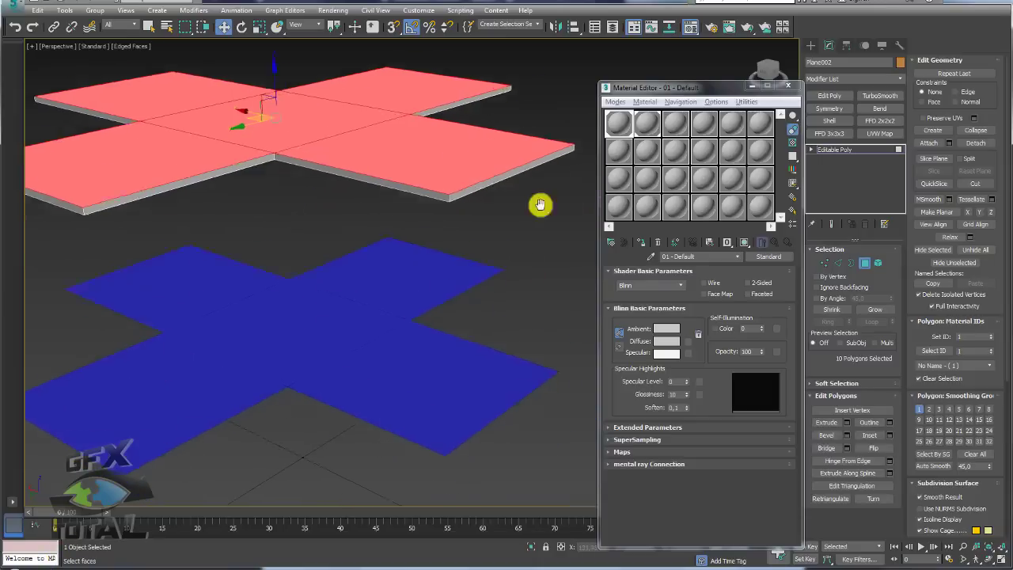
left_click(788, 85)
- Leave polygon editing of the plane net
middle_click_drag(735, 129, 816, 73, "alt")
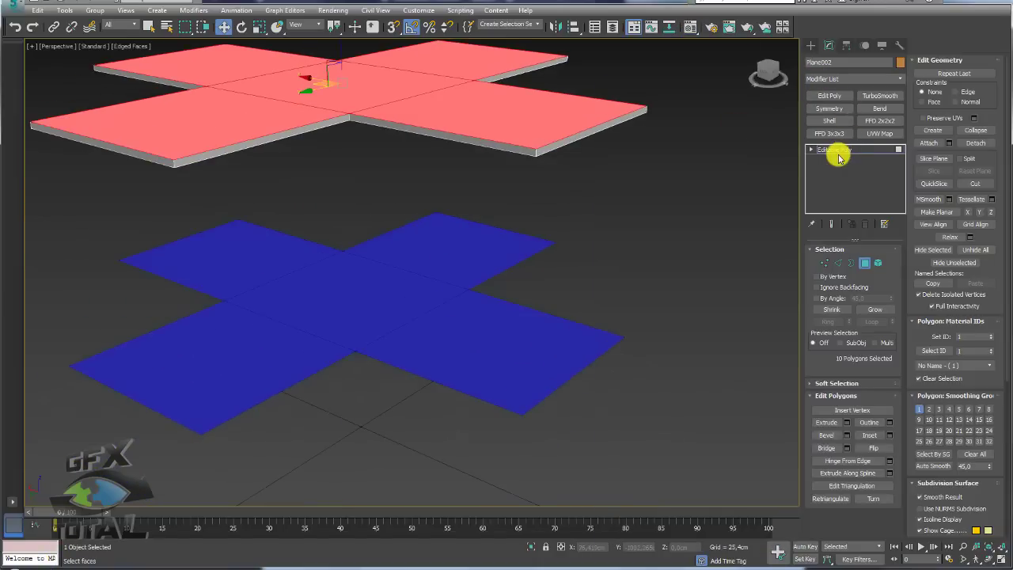
left_click(841, 152)
scroll(694, 210, "down", 4)
- Create a small Box beside the blue cross and clone it as Box002
left_click(810, 45)
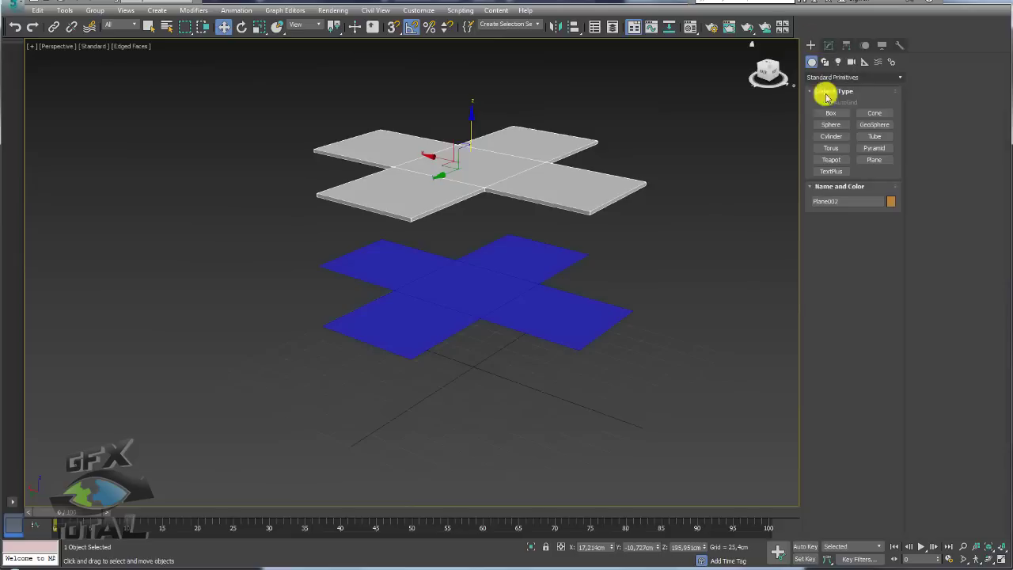
left_click(830, 113)
mouse_move(685, 335)
left_mouse_down()
mouse_move(701, 328)
mouse_move(732, 345)
left_mouse_up()
left_click(704, 321)
right_click(691, 335)
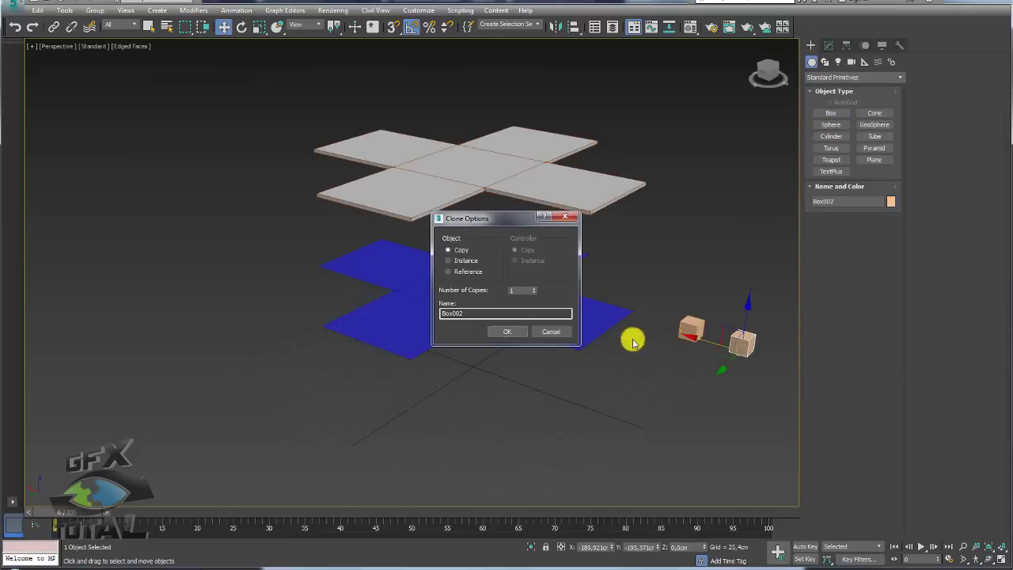
left_click(515, 331)
middle_click_drag(552, 345, 243, 493)
- Drag cor-geral.jpg onto one small box and lateral.jpg onto the other from the Textures folder
left_click(129, 563)
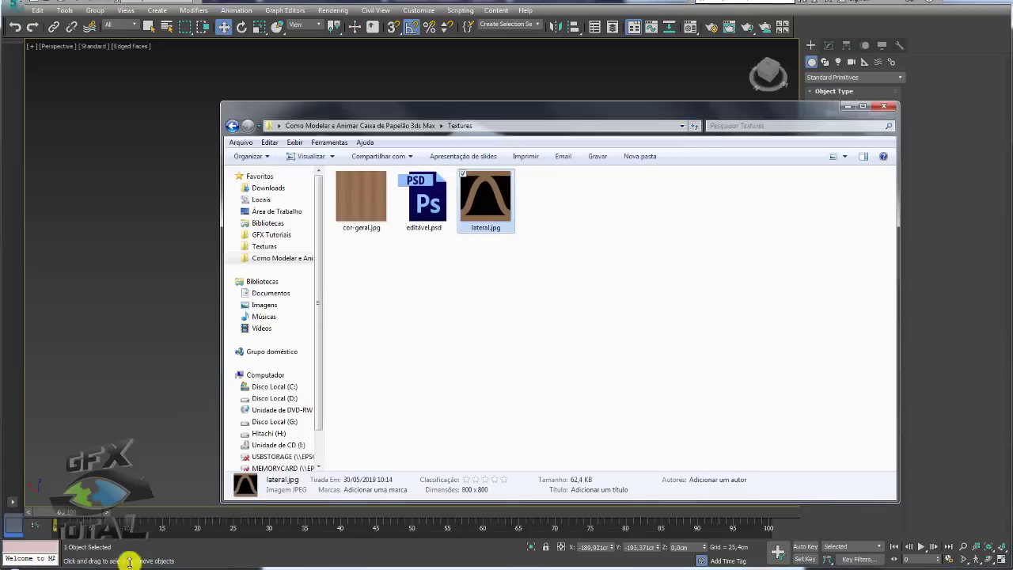
left_click_drag(528, 114, 805, 430)
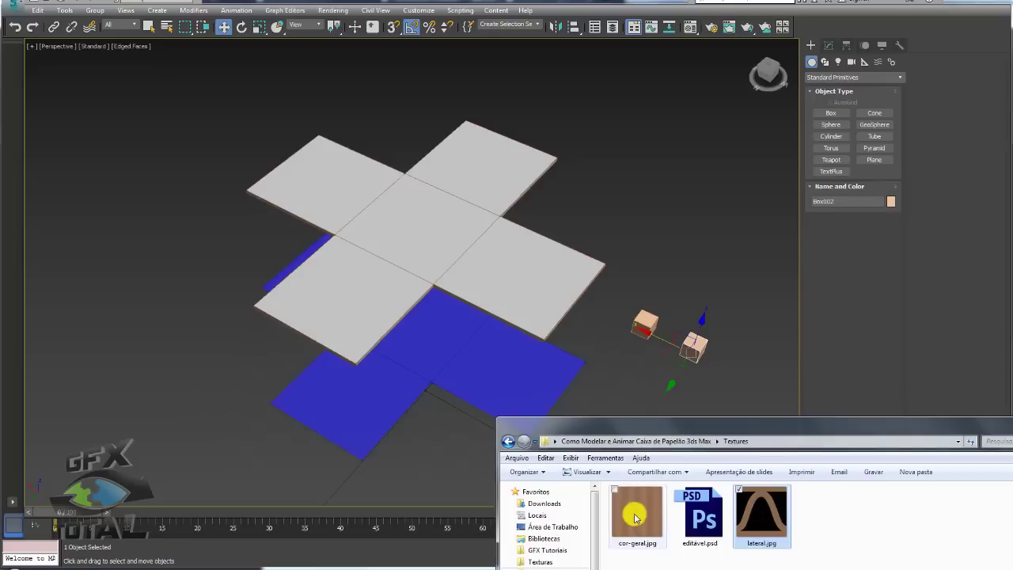
left_click_drag(637, 516, 643, 327)
left_click_drag(761, 514, 691, 348)
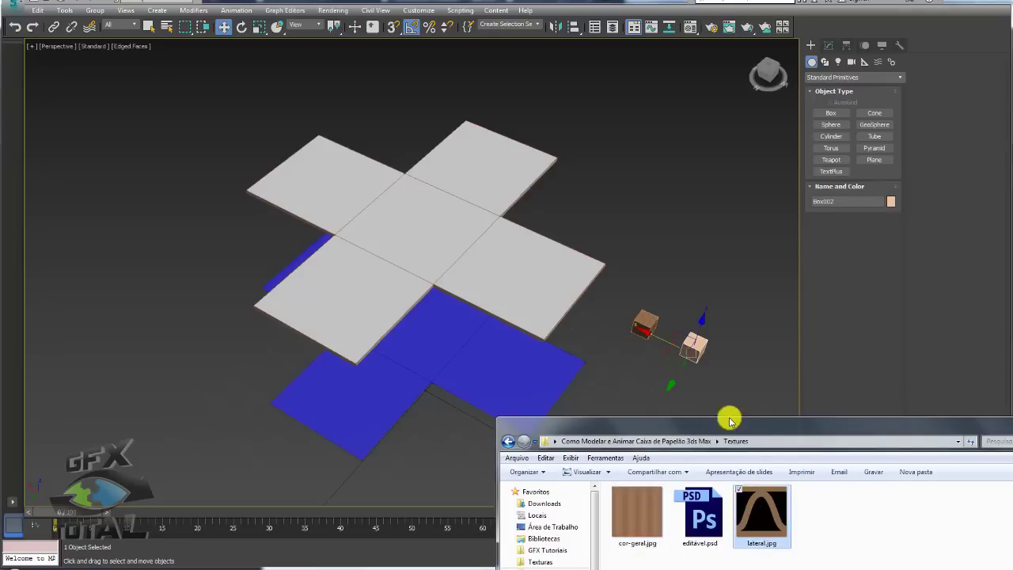
- Move the Textures folder window aside and close it
left_click_drag(768, 437, 647, 317)
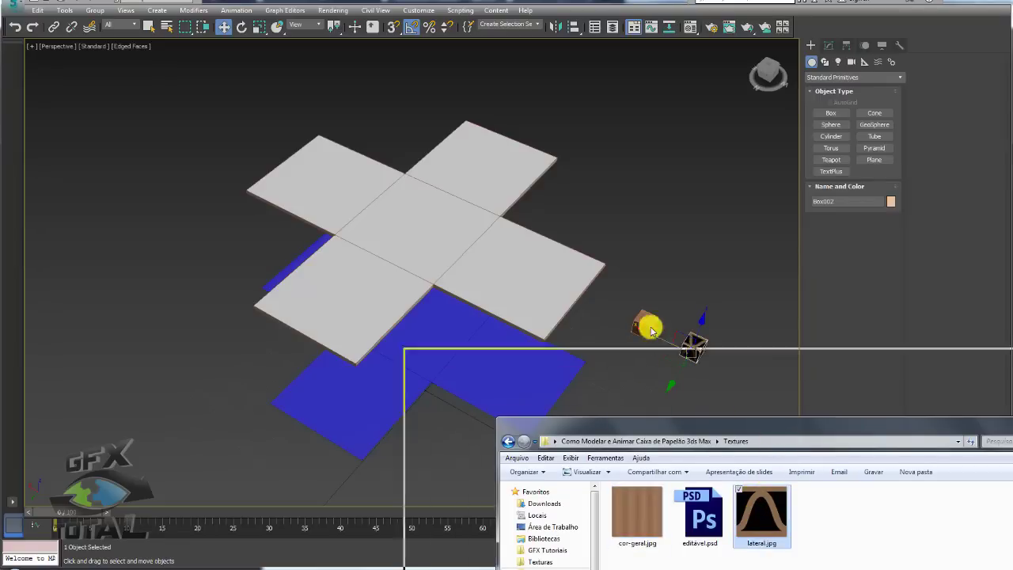
left_click_drag(788, 318, 571, 212)
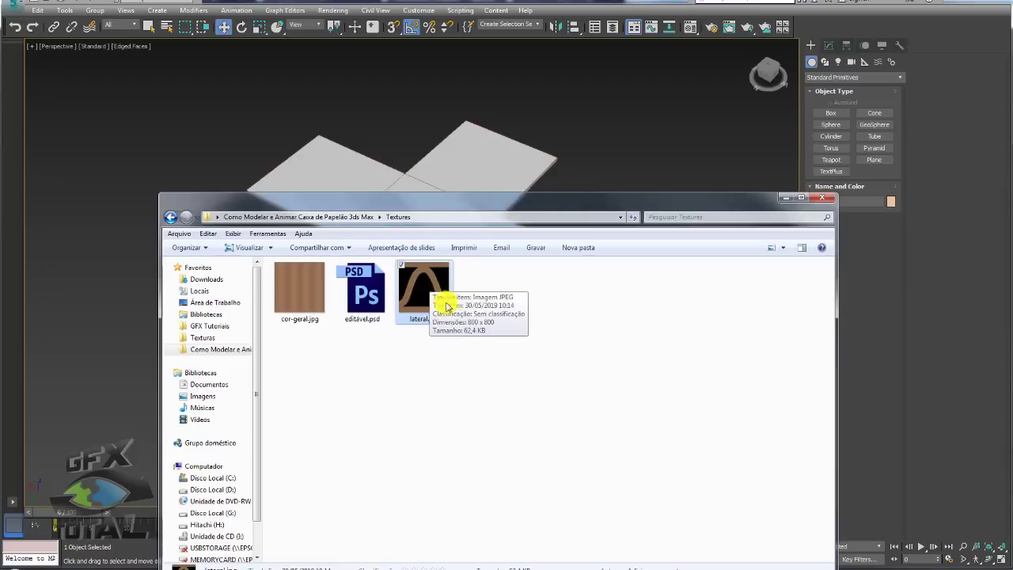
left_click(801, 197)
scroll(712, 301, "up", 5)
scroll(615, 220, "up", 4)
- Add a UVW Map to the lateral-textured box and scale its gizmo down so the texture tiles
scroll(601, 274, "up", 2)
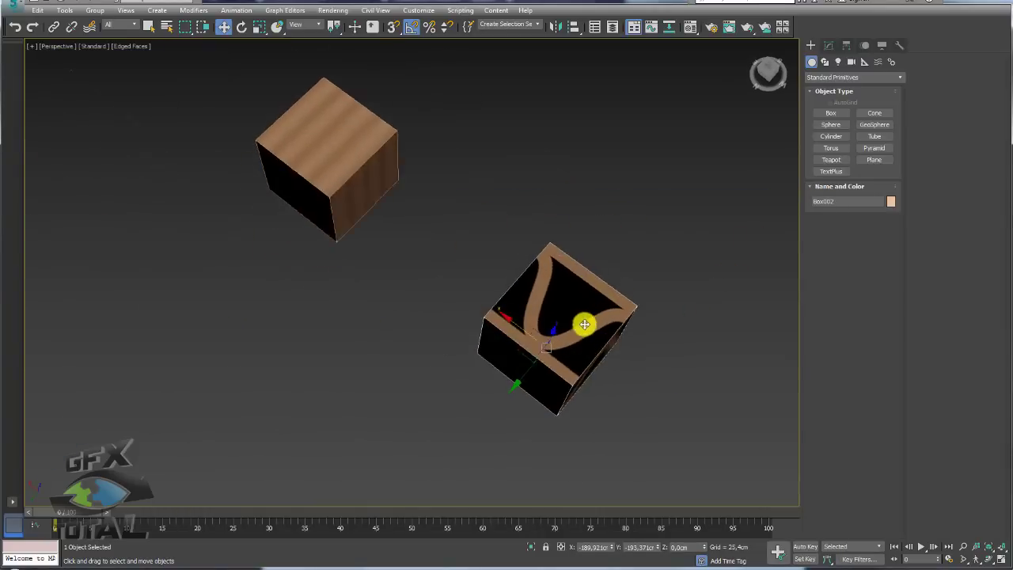
mouse_move(584, 325)
middle_mouse_down("alt")
mouse_move(746, 219)
mouse_move(543, 237)
mouse_move(565, 233)
middle_mouse_up("alt")
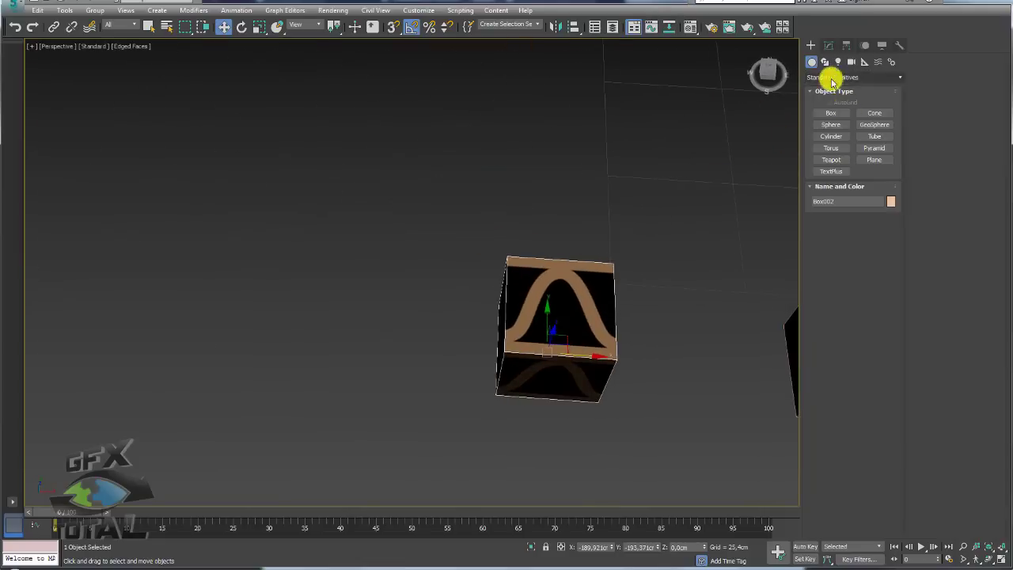
left_click(828, 45)
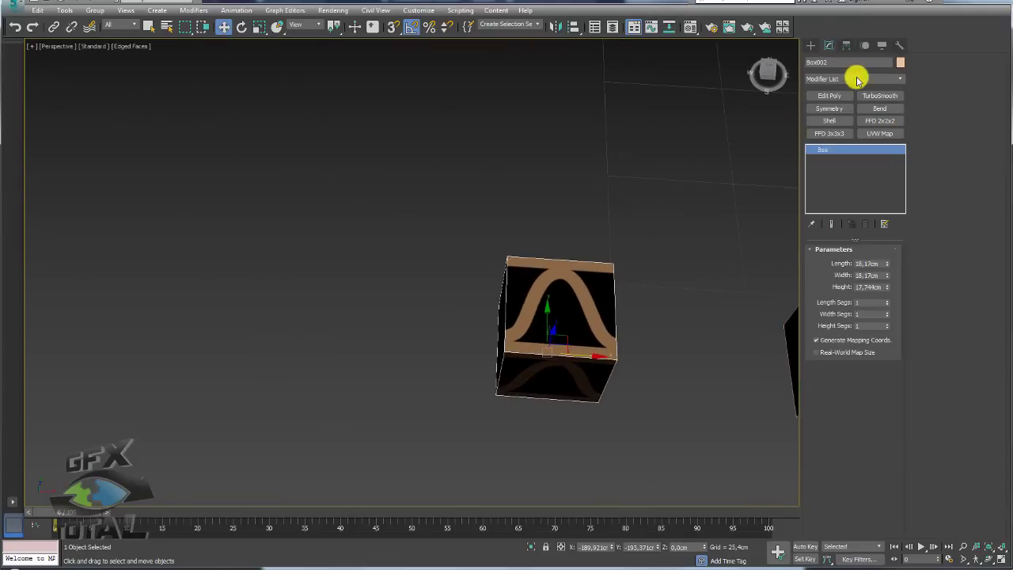
left_click(884, 134)
middle_click_drag(703, 330, 779, 259, "alt")
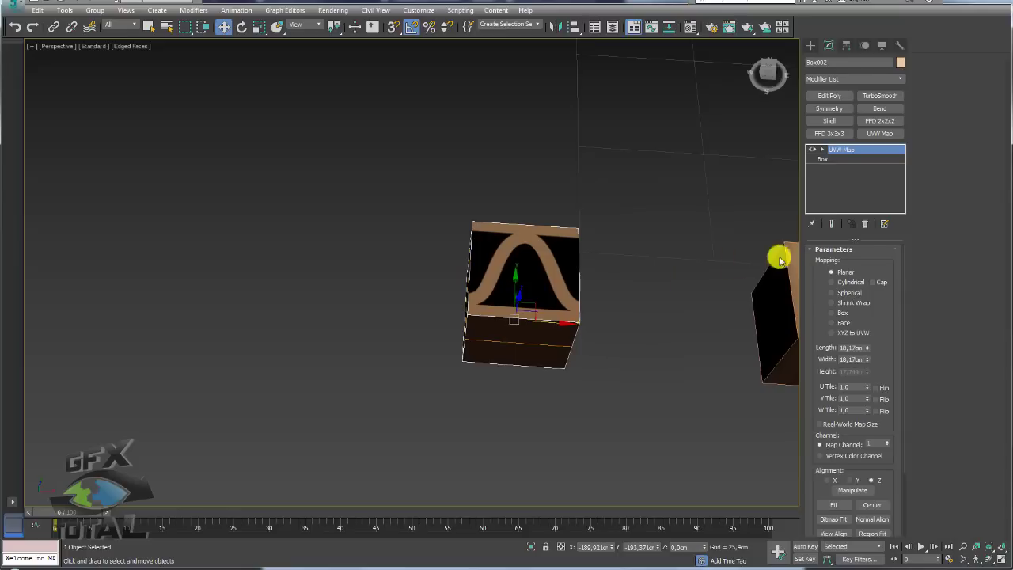
left_click(823, 149)
left_click(843, 159)
key("r")
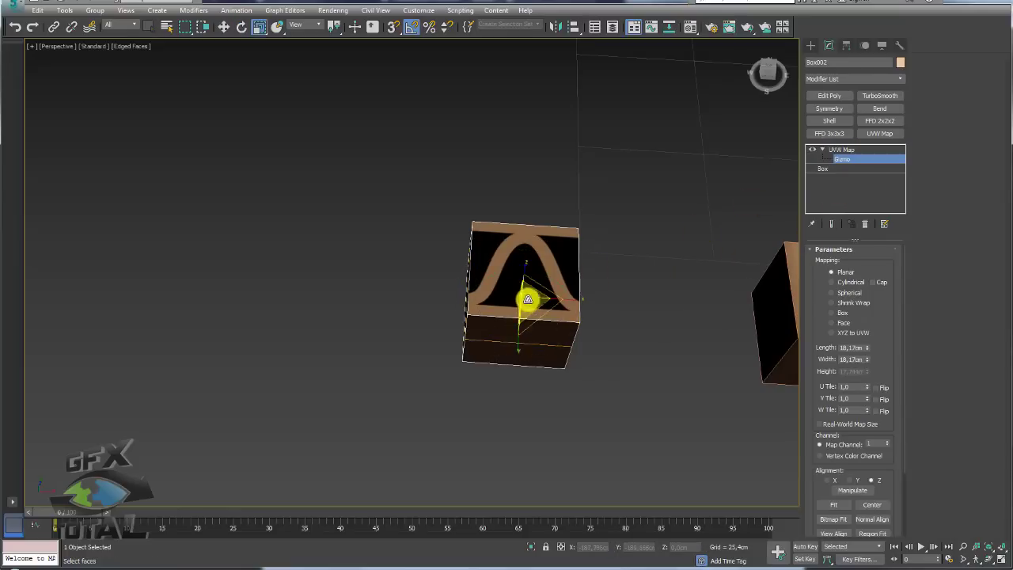
mouse_move(529, 299)
left_mouse_down()
mouse_move(554, 425)
mouse_move(583, 501)
mouse_move(613, 88)
mouse_move(637, 181)
left_mouse_up()
mouse_move(581, 212)
middle_mouse_down("alt")
mouse_move(593, 230)
mouse_move(506, 217)
mouse_move(625, 251)
middle_mouse_up("alt")
left_click(854, 151)
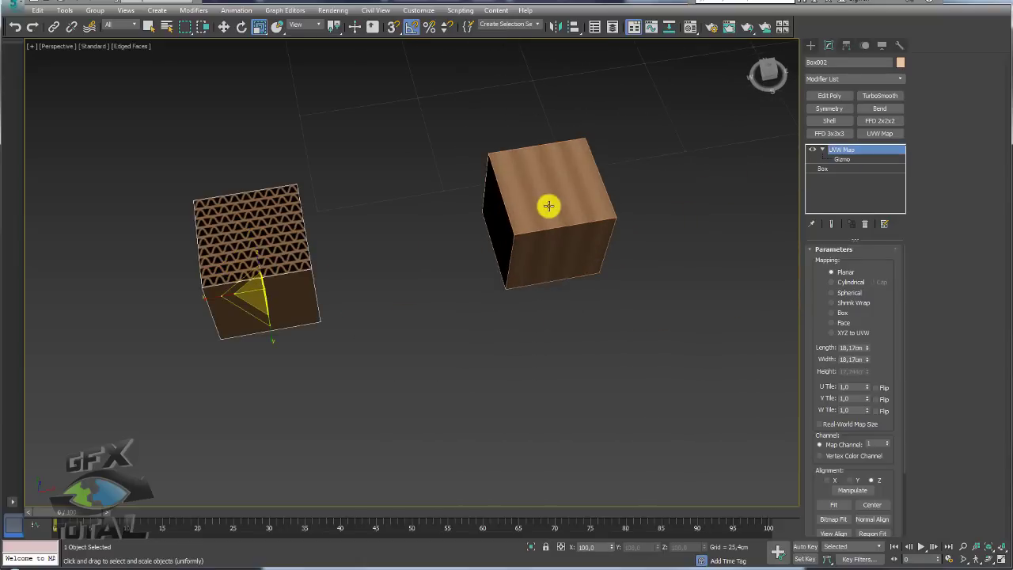
- Add a UVW Map to the wood box Box001 and scale its gizmo down the same way
left_click(544, 206)
left_click(880, 134)
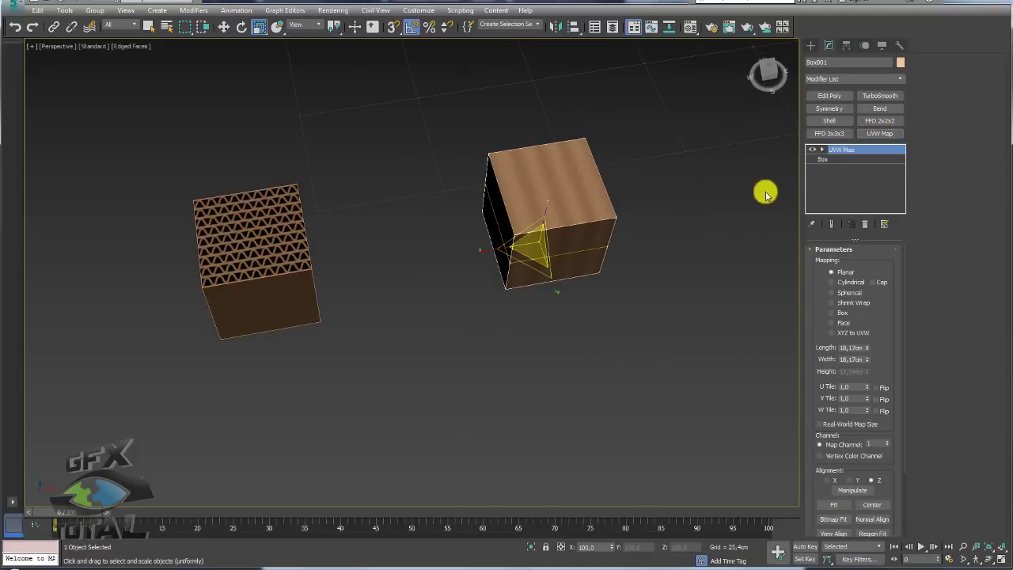
left_click(823, 150)
left_click(843, 159)
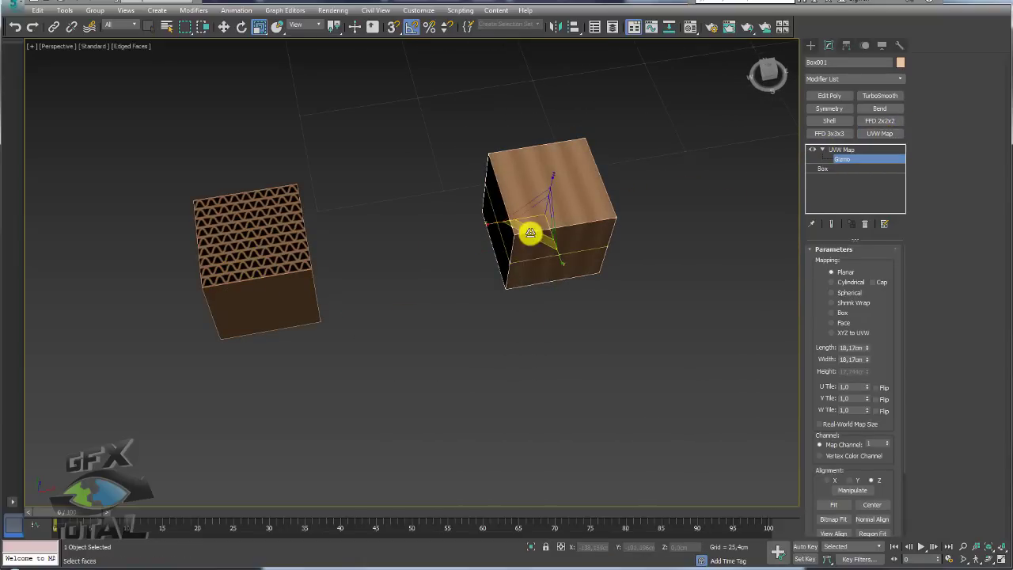
left_click_drag(545, 237, 536, 186)
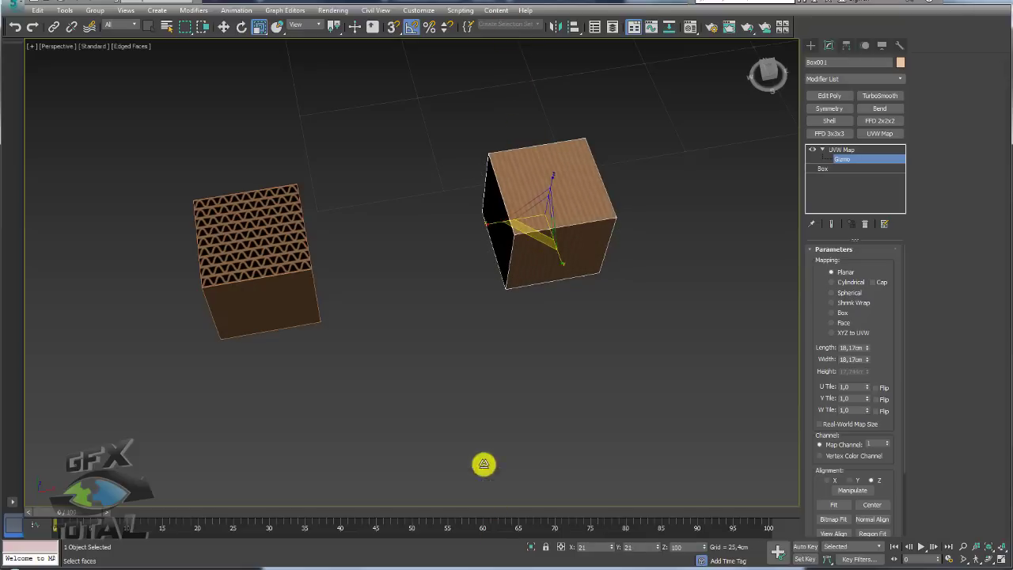
middle_click_drag(502, 198, 504, 210)
scroll(475, 205, "up", 5)
scroll(618, 162, "up", 3)
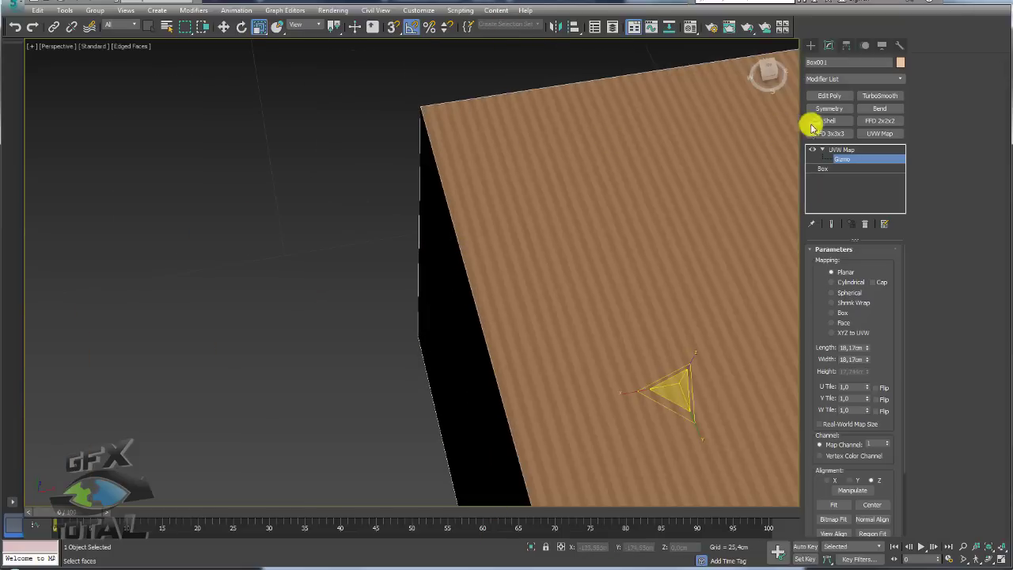
scroll(712, 162, "down", 8)
scroll(620, 225, "down", 2)
scroll(612, 250, "down", 4)
mouse_move(545, 283)
middle_mouse_down("alt")
mouse_move(430, 378)
mouse_move(549, 322)
mouse_move(589, 344)
middle_mouse_up("alt")
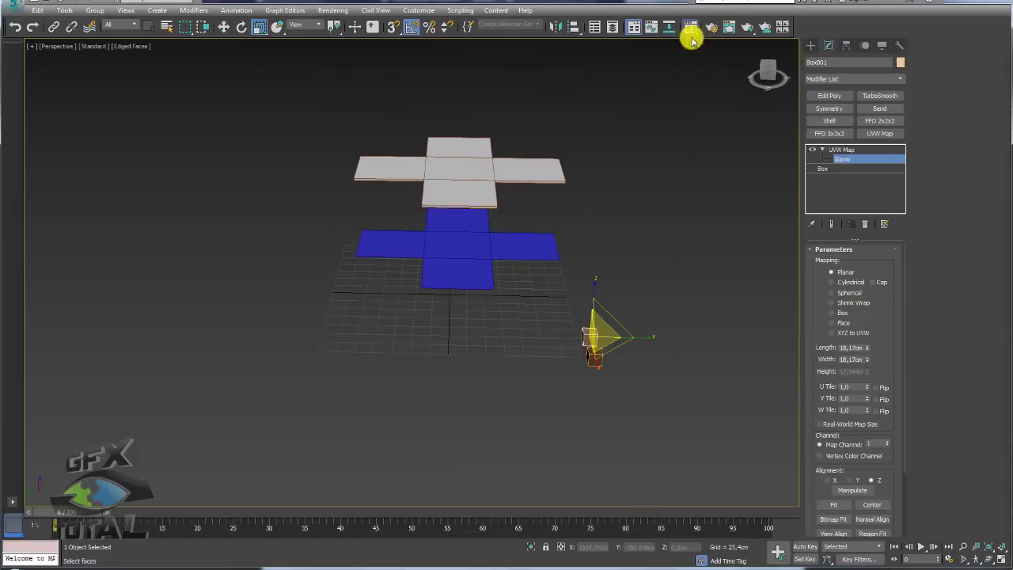
- Eyedrop Material #48 from the lateral-textured box into the Material Editor's first slot
left_click(690, 28)
mouse_move(588, 219)
middle_mouse_down("alt")
mouse_move(396, 233)
mouse_move(602, 167)
middle_mouse_up("alt")
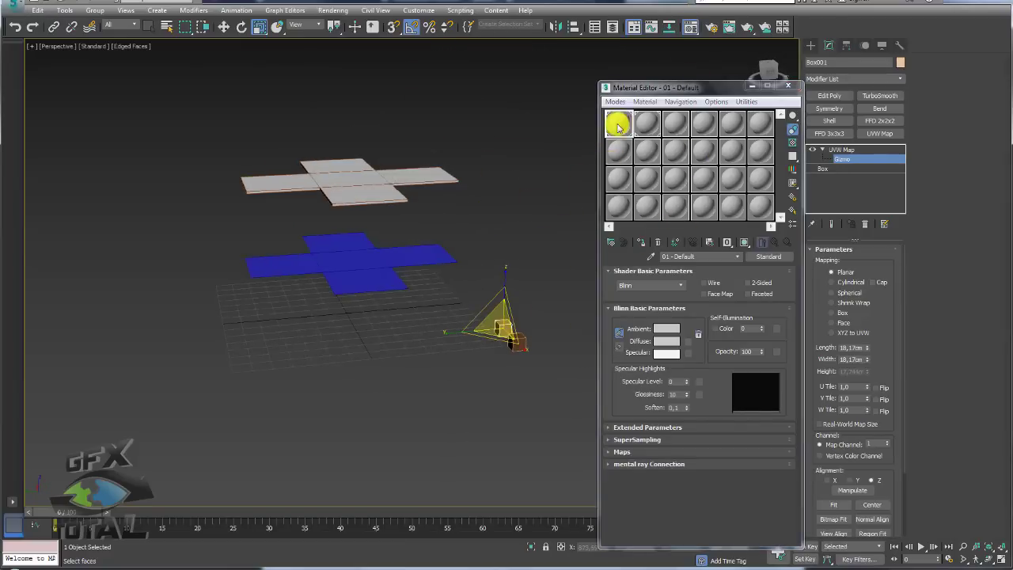
left_click(675, 255)
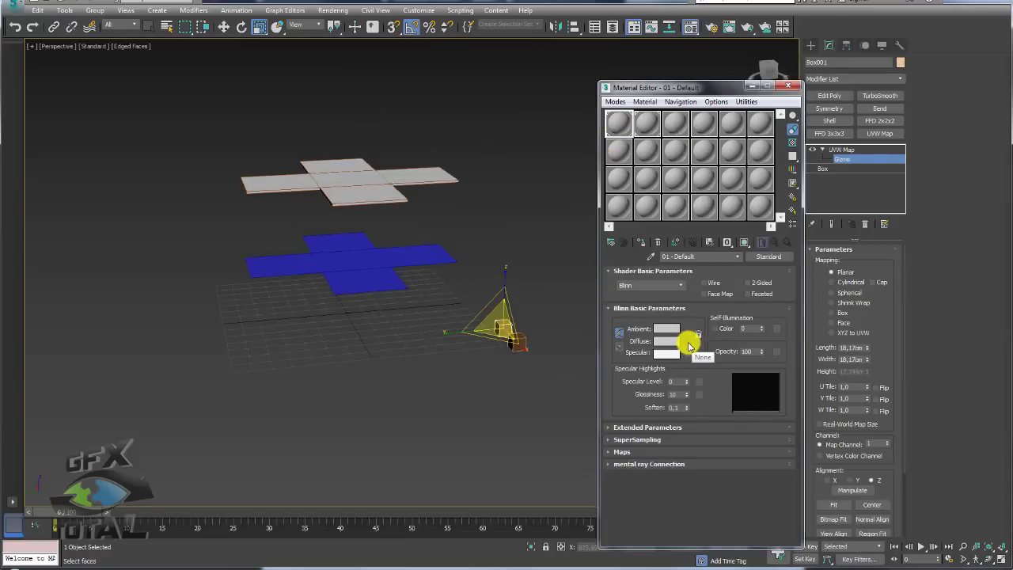
left_click(690, 346)
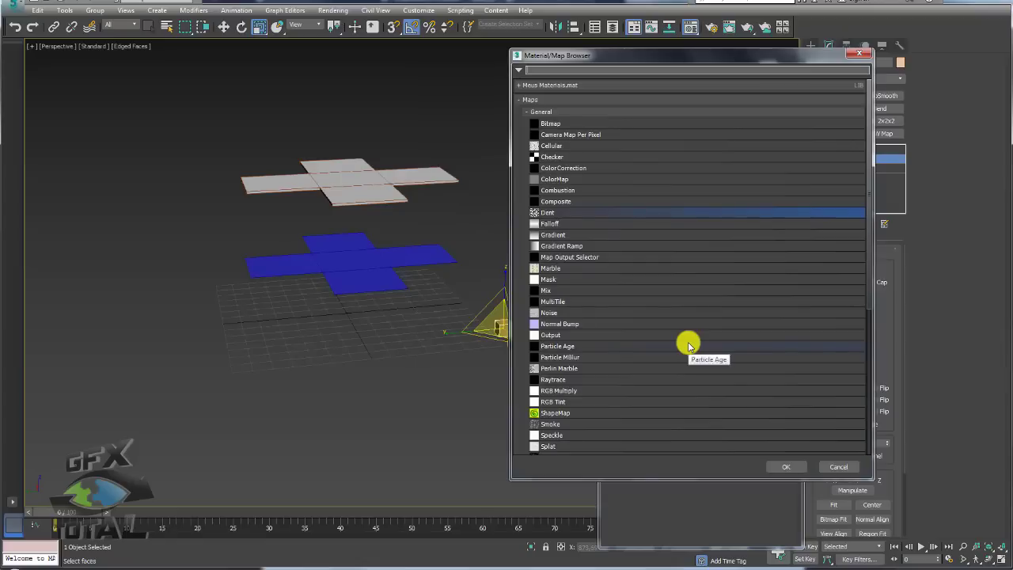
left_click(859, 55)
mouse_move(470, 269)
middle_mouse_down("alt")
mouse_move(559, 294)
mouse_move(509, 309)
middle_mouse_up("alt")
left_click(651, 257)
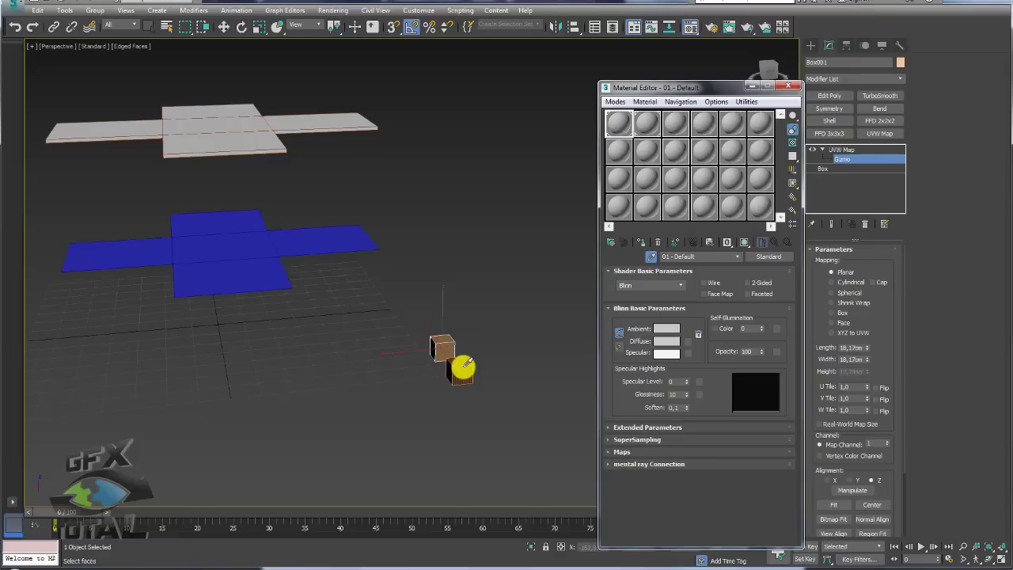
left_click(465, 364)
mouse_move(502, 362)
middle_mouse_down("alt")
mouse_move(502, 420)
mouse_move(538, 436)
mouse_move(479, 412)
mouse_move(565, 385)
mouse_move(758, 244)
middle_mouse_up("alt")
mouse_move(339, 141)
middle_mouse_down()
mouse_move(408, 265)
mouse_move(475, 293)
middle_mouse_up()
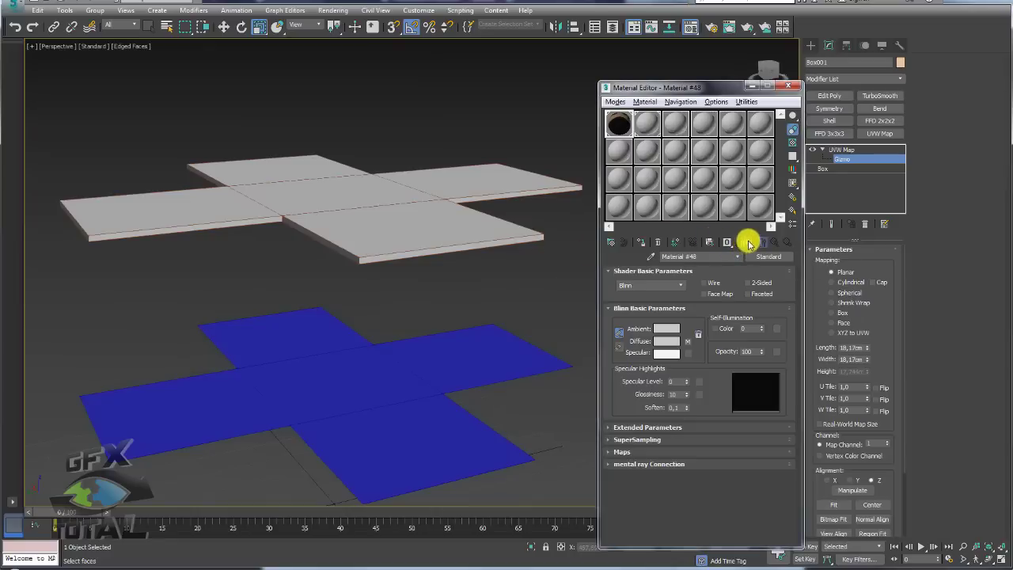
- Show Material #48's texture in the viewport, apply it to the grey plane net, and close the editor
left_click(746, 242)
left_click_drag(621, 129, 296, 215)
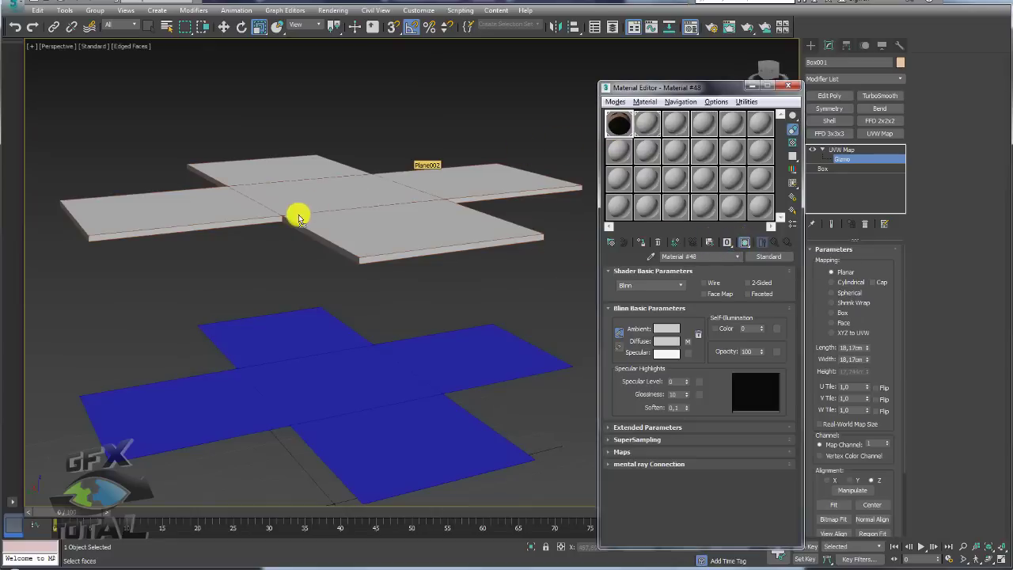
scroll(312, 229, "up", 3)
scroll(340, 233, "up", 4)
middle_click_drag(343, 233, 425, 269, "alt")
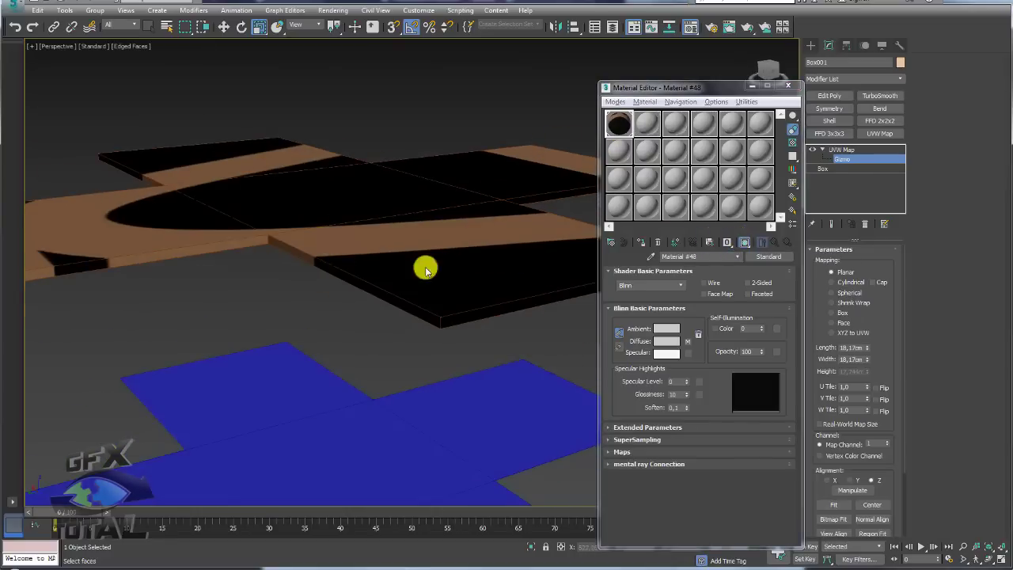
left_click(788, 85)
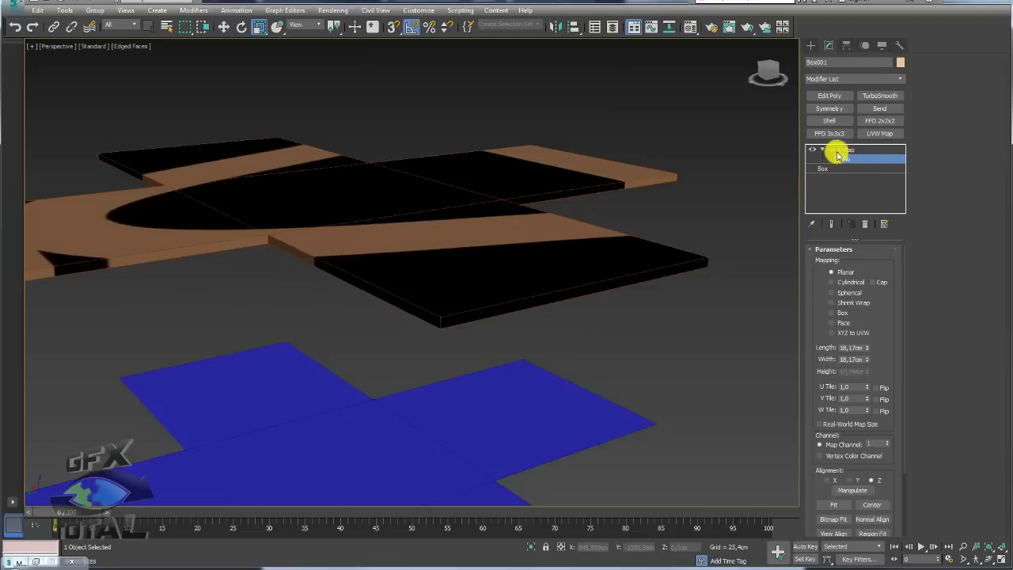
- Select Plane002 and pick the cross's side polygons in Polygon mode
left_click(864, 222)
left_click(476, 260)
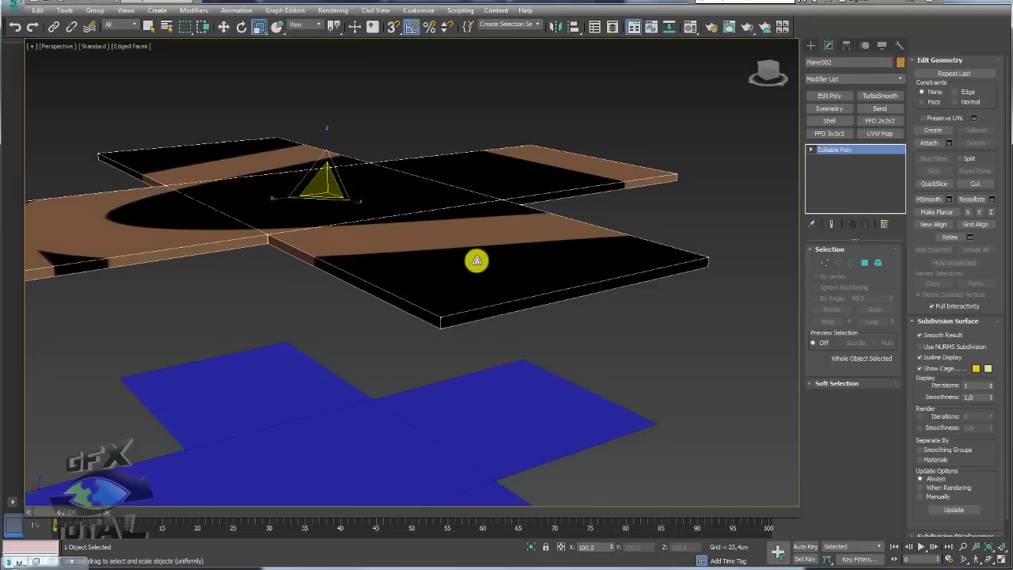
scroll(476, 260, "down", 3)
left_click(837, 263)
scroll(377, 266, "up", 3)
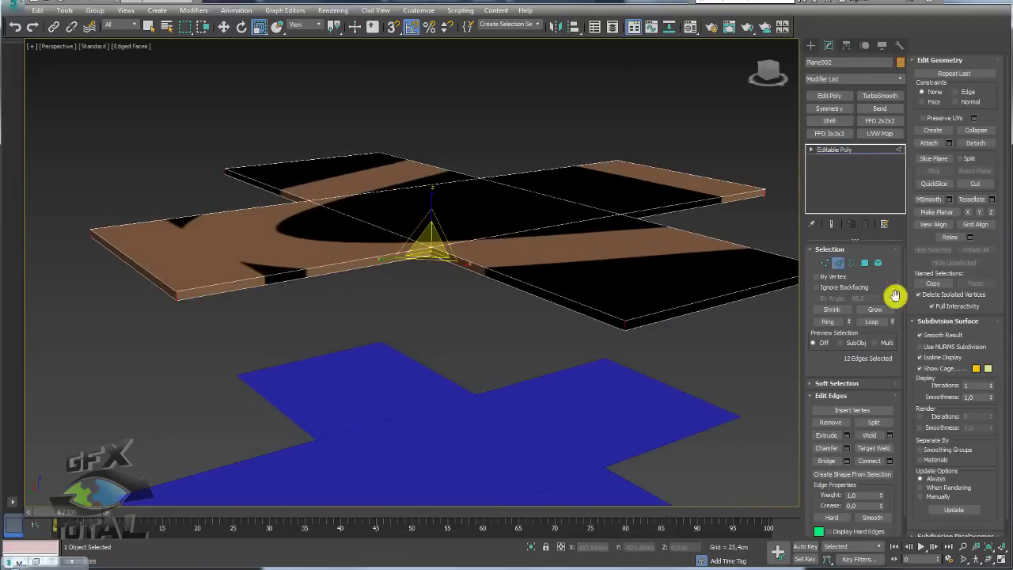
left_click(865, 263)
middle_click_drag(681, 272, 696, 58, "alt")
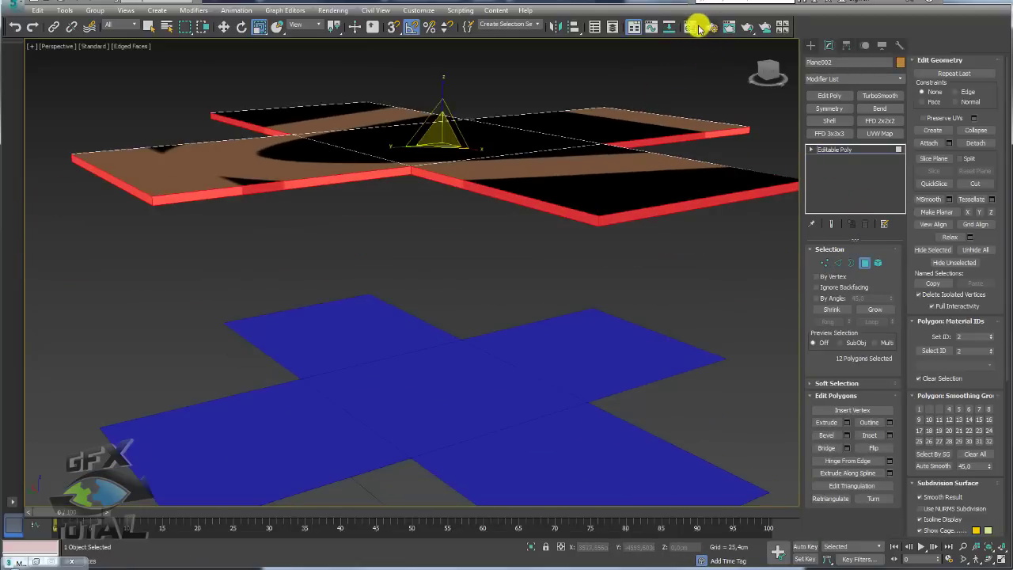
- Invert the selection to the top and bottom faces and eyedrop the box's Material #47 into the second slot
left_click(686, 27)
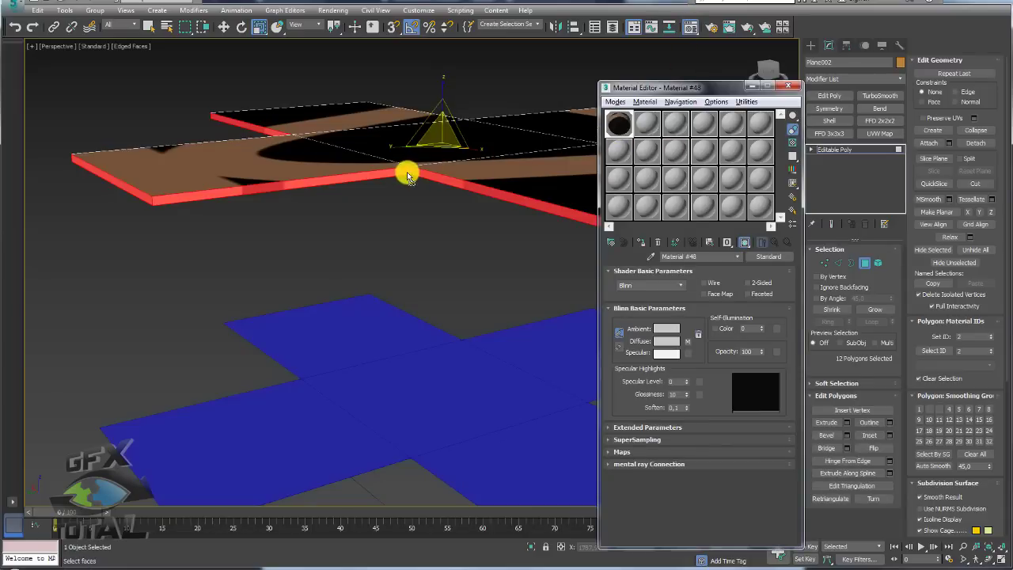
middle_click_drag(430, 174, 365, 216)
key("ctrl+i")
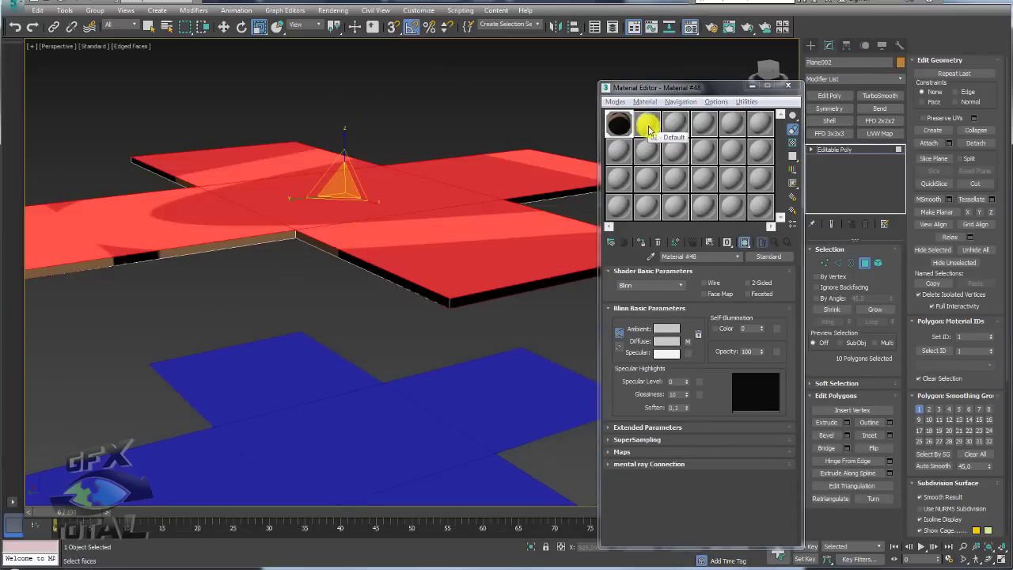
scroll(457, 174, "down", 4)
middle_click_drag(580, 308, 498, 333)
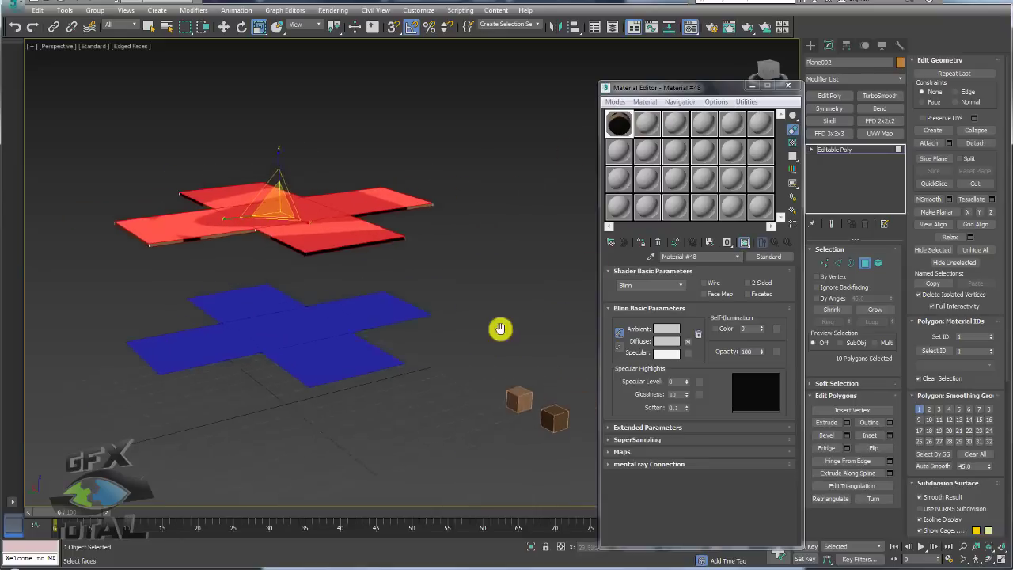
left_click(652, 133)
left_click(654, 259)
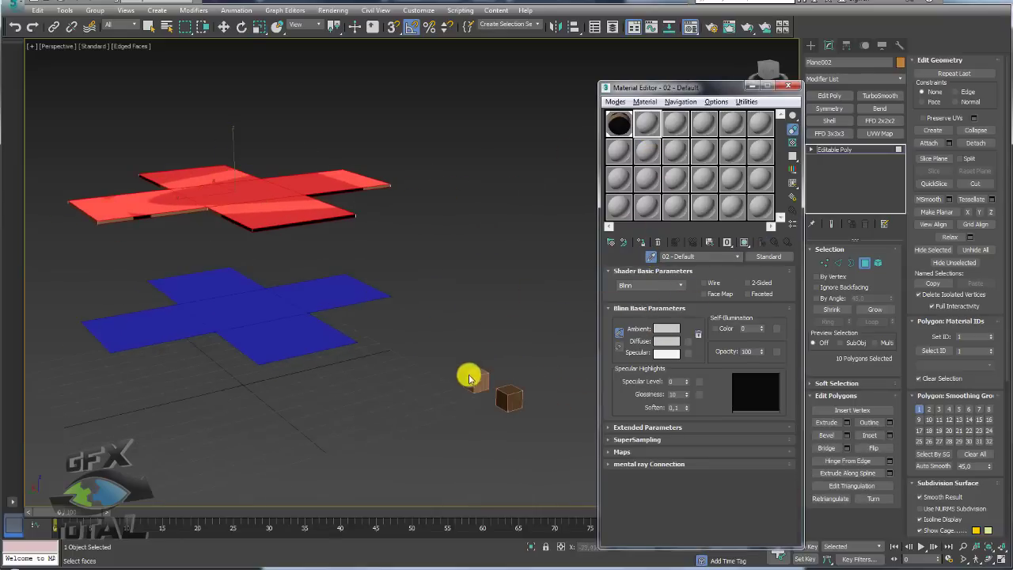
middle_click_drag(468, 375, 475, 346, "alt")
left_click(472, 342)
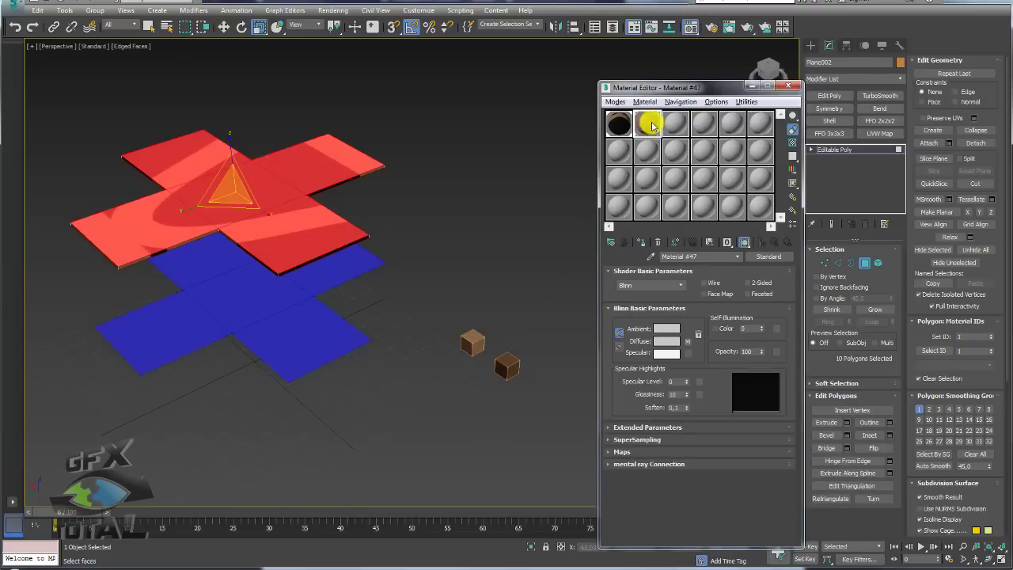
- Apply Material #47 to the selected top and bottom faces and close the Material Editor
left_click_drag(652, 125, 271, 184)
middle_click_drag(269, 221, 398, 266)
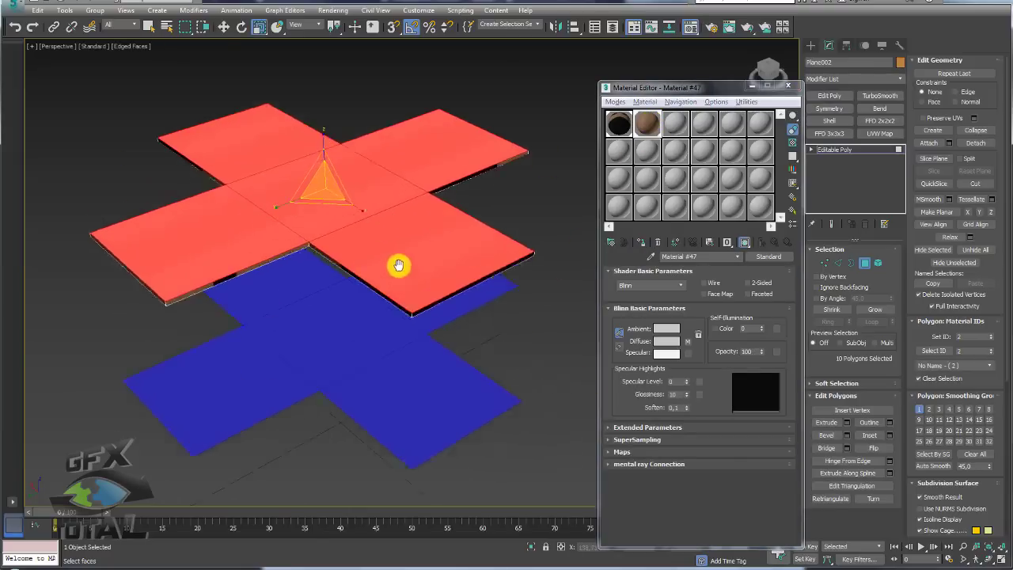
scroll(398, 265, "up", 2)
left_click(789, 87)
mouse_move(375, 233)
middle_mouse_down("alt")
mouse_move(419, 267)
mouse_move(387, 124)
mouse_move(413, 187)
mouse_move(511, 255)
mouse_move(546, 262)
middle_mouse_up("alt")
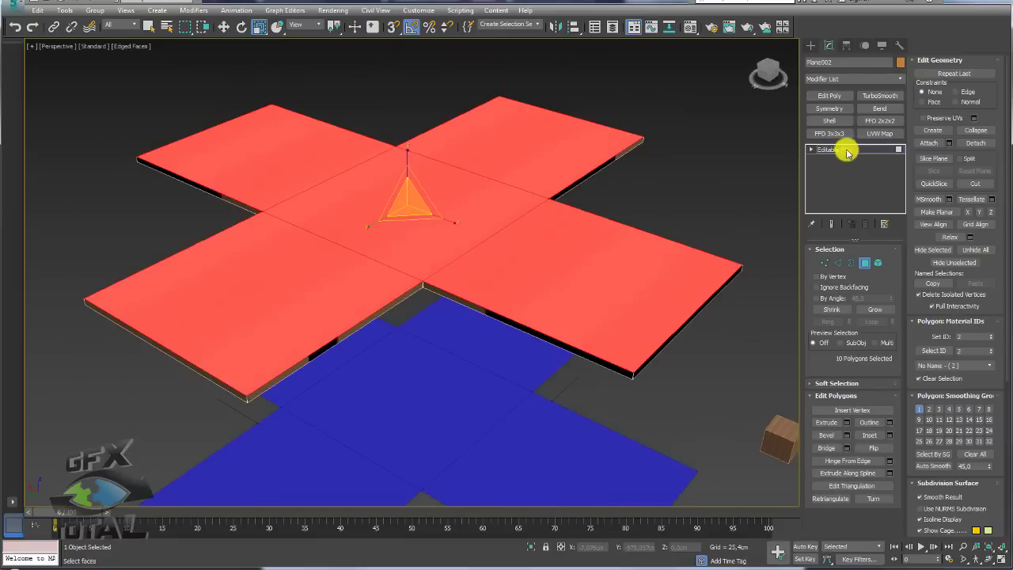
- Add a UVW Map to Plane002 and collapse it to Editable Poly to bake the top-face mapping
left_click(878, 134)
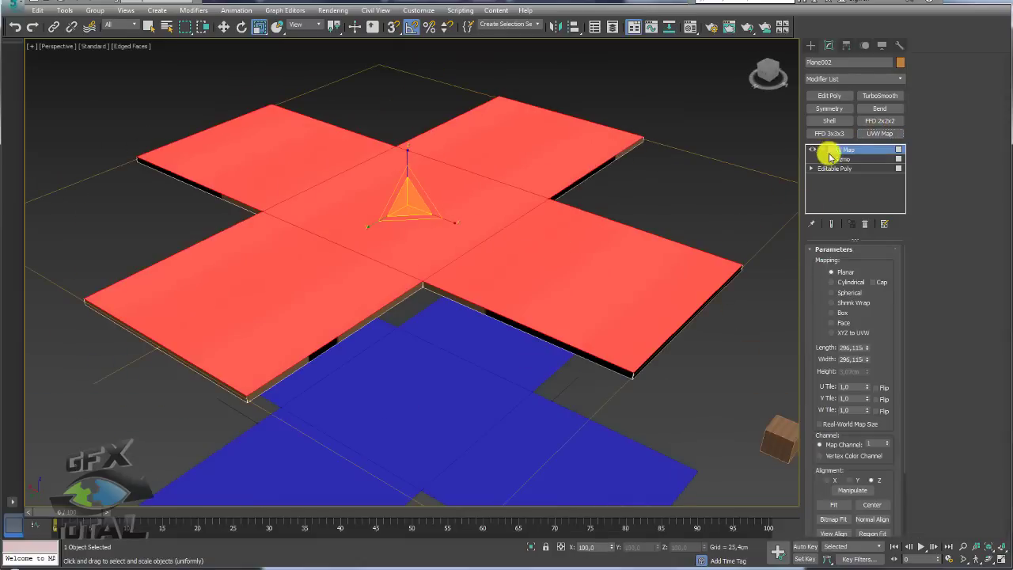
left_click(837, 159)
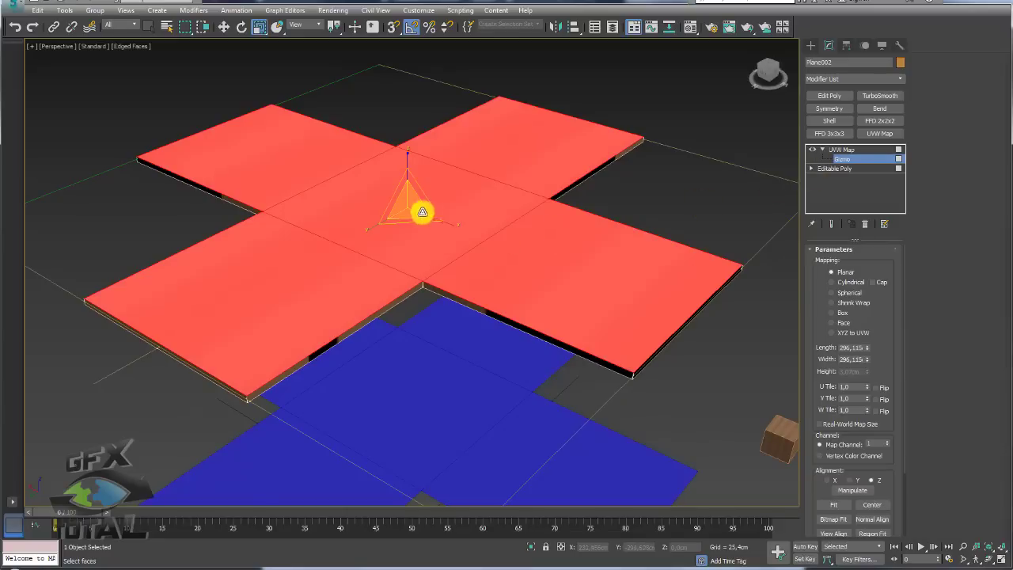
left_click(422, 213)
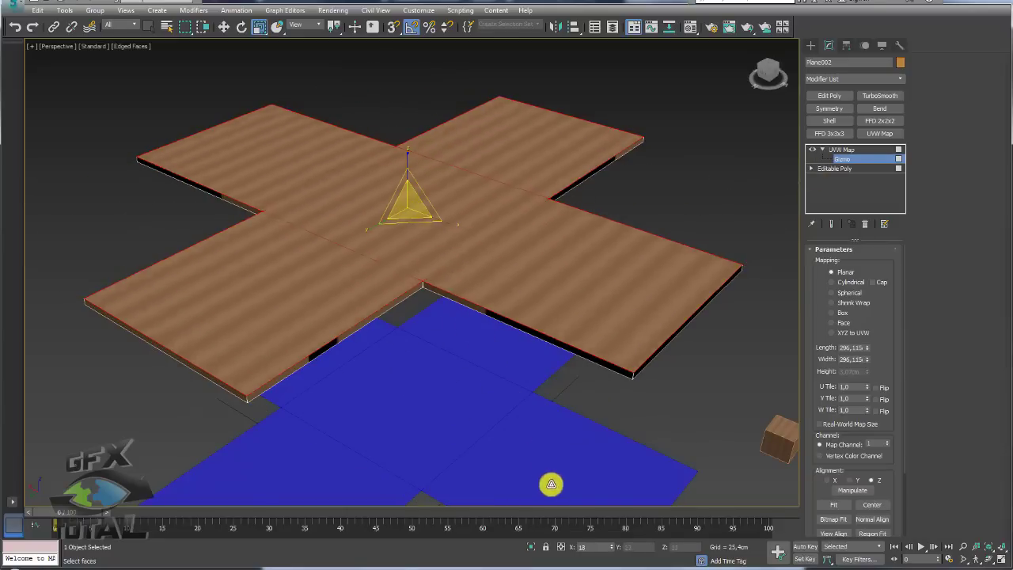
left_click(842, 149)
mouse_move(662, 226)
middle_mouse_down("alt")
mouse_move(635, 214)
mouse_move(658, 224)
mouse_move(496, 217)
middle_mouse_up("alt")
right_click(490, 213)
mouse_move(548, 348)
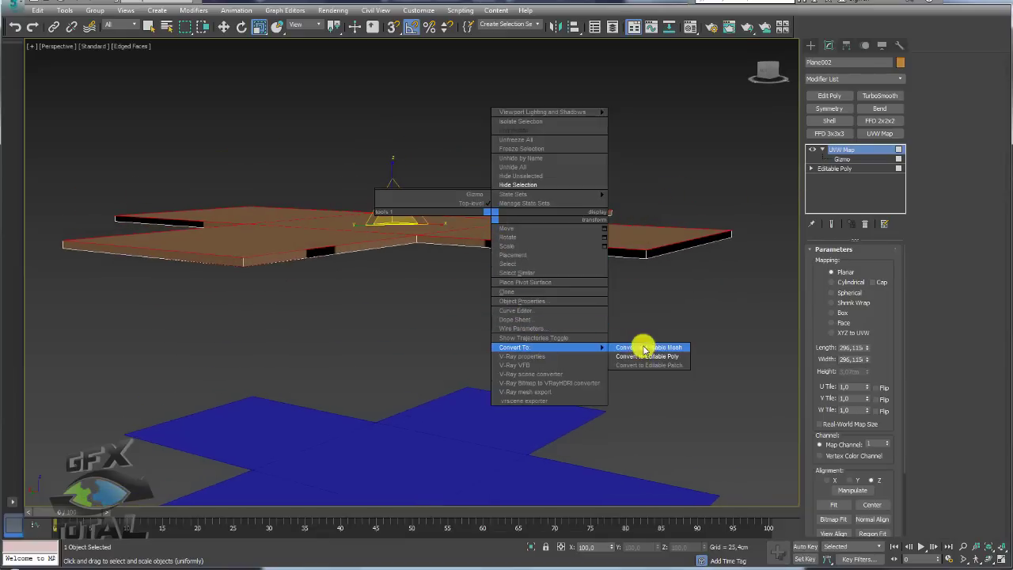
left_click(651, 356)
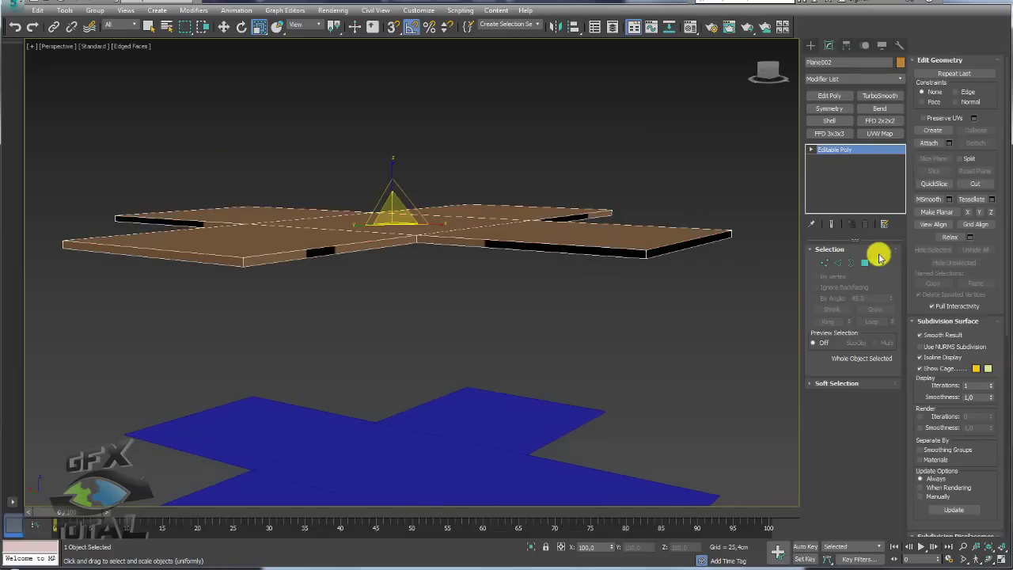
- Select the cross's polygons, invert to the 12 side faces, and add a new UVW Map
left_click(865, 263)
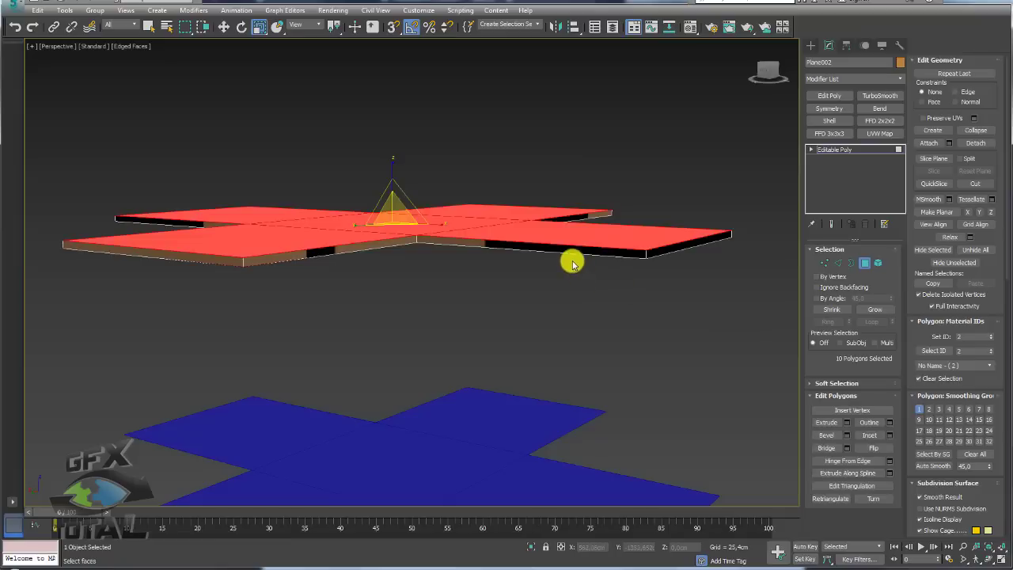
key("z")
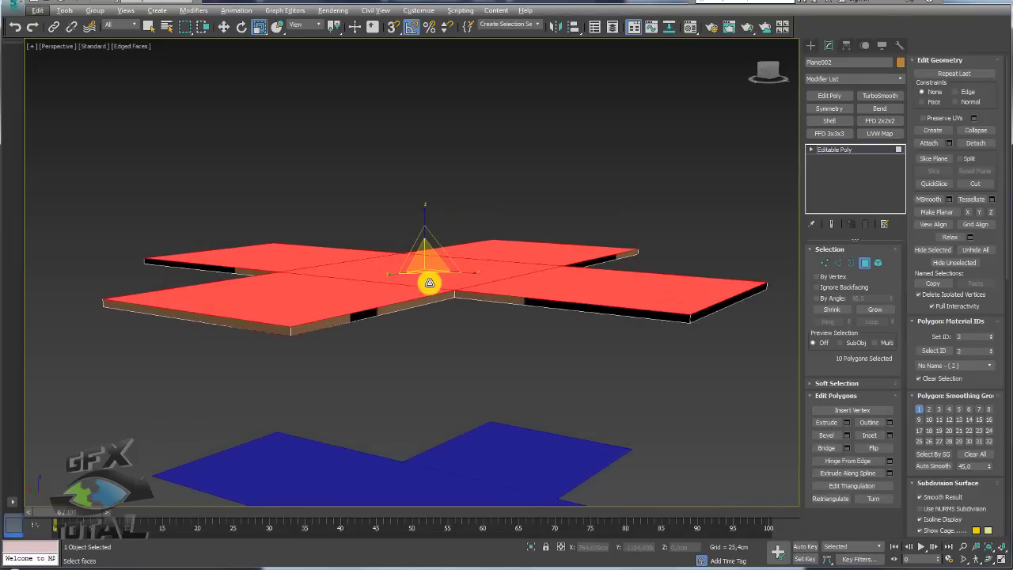
key("ctrl+i")
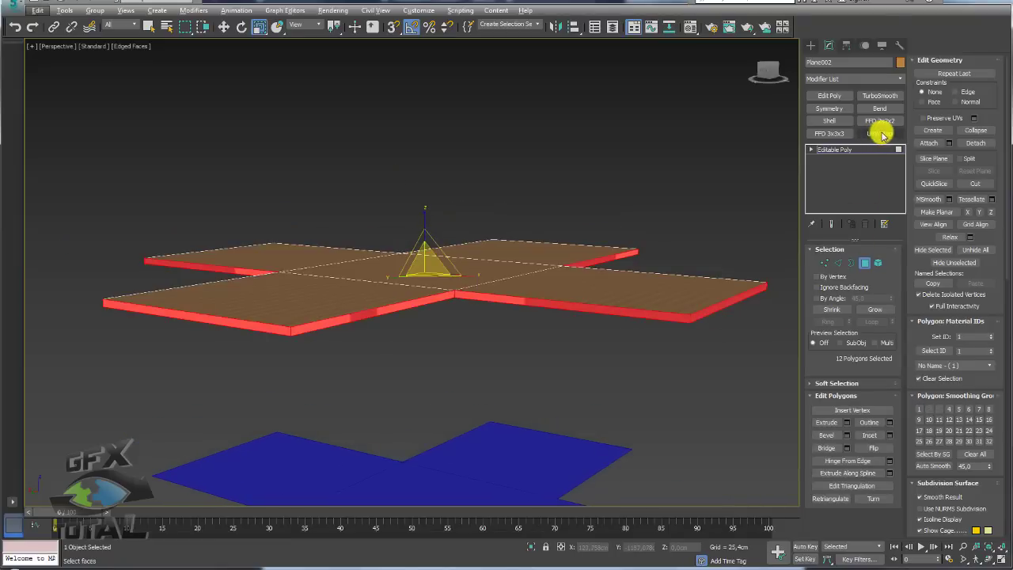
left_click(879, 133)
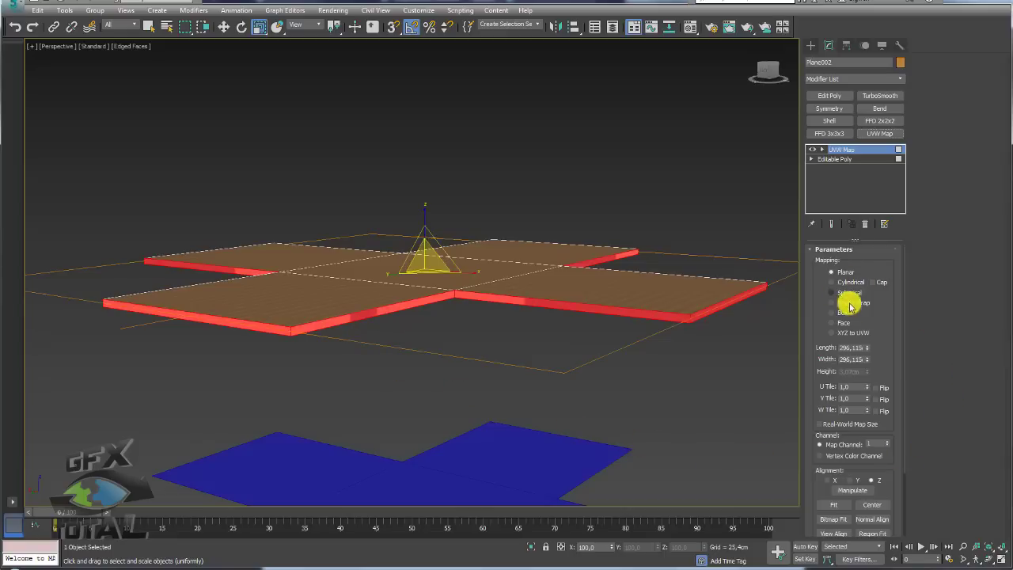
- Switch the side-face UVW Map to Box mapping with 3,0cm length, width and height
left_click(840, 315)
middle_click_drag(764, 334, 719, 335)
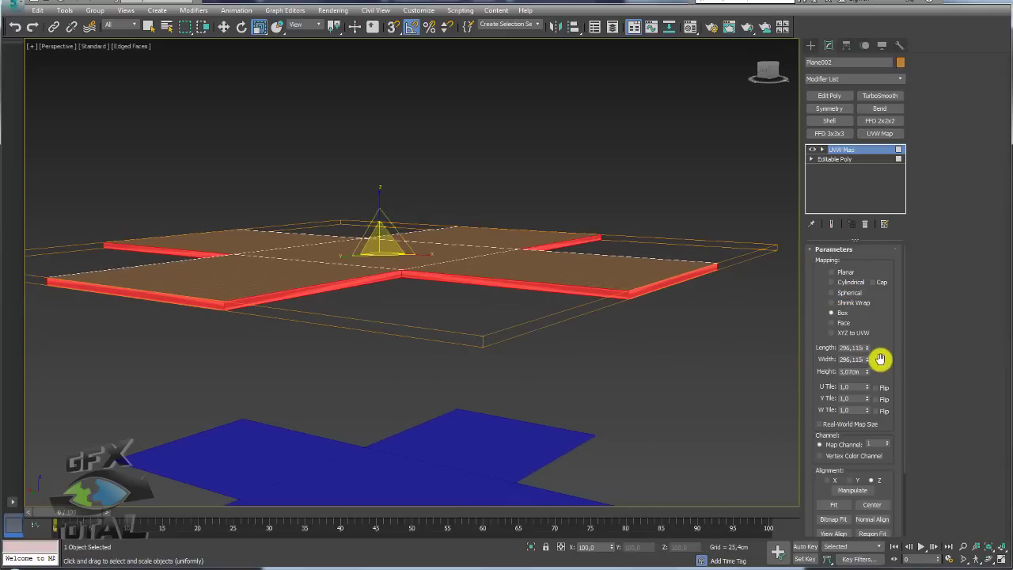
left_click_drag(880, 355, 881, 300)
scroll(881, 300, "up", 3)
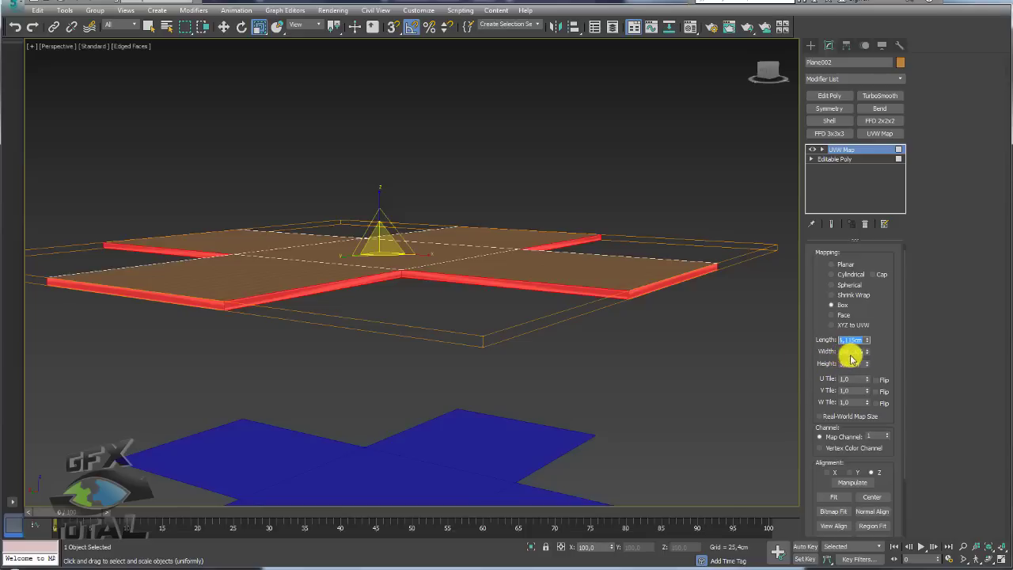
key("Tab")
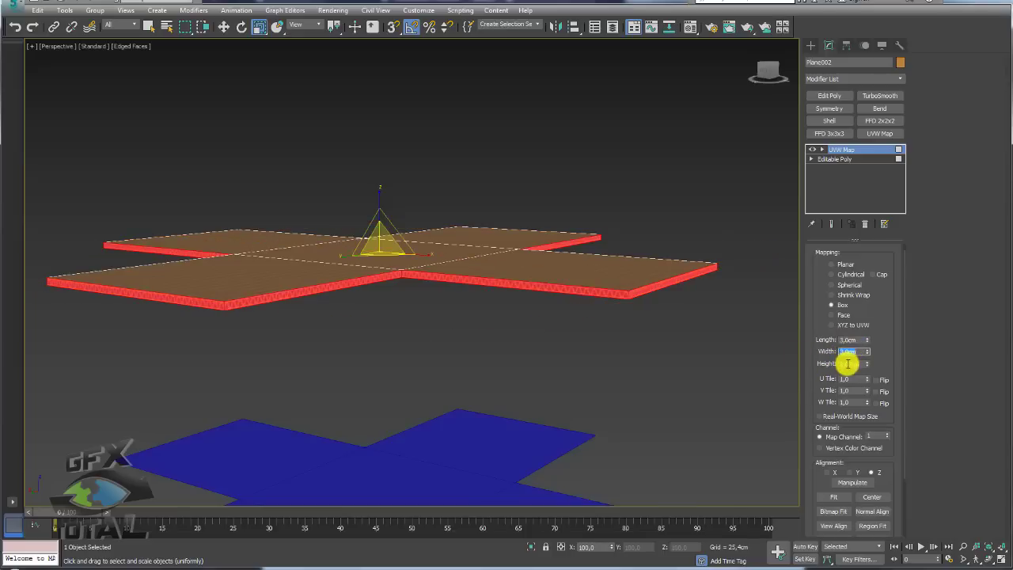
- Raise the mapping gizmo in Z to shift the corrugated wave pattern on the rim
middle_click_drag(671, 337, 559, 303, "alt")
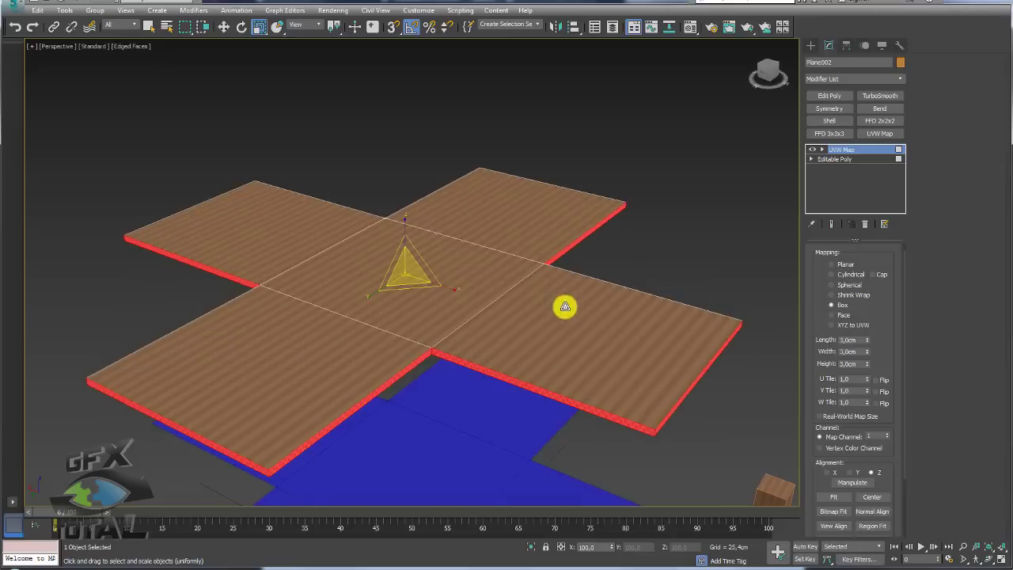
key("w")
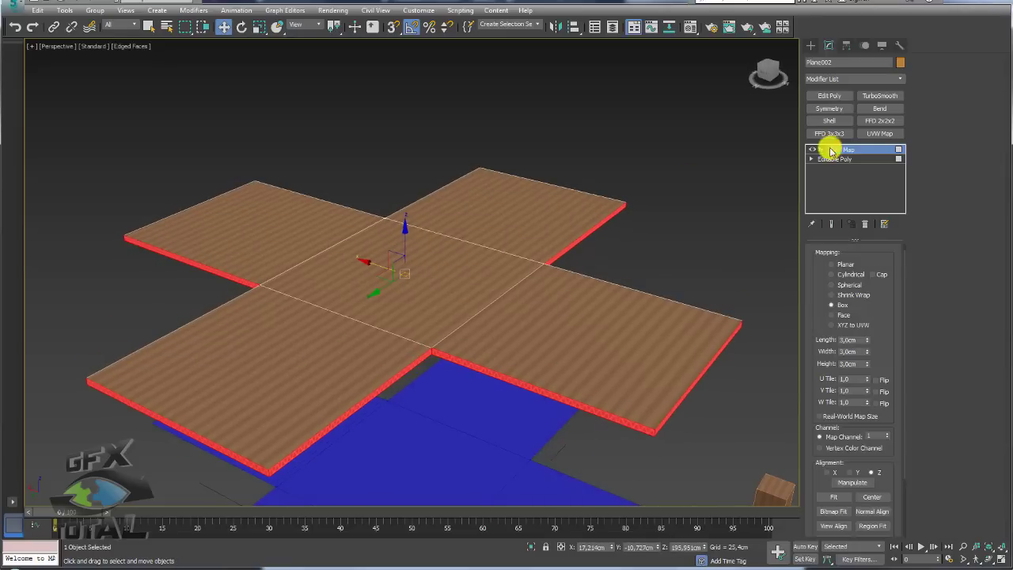
middle_click_drag(459, 253, 479, 240, "alt")
left_click(823, 151)
left_click(828, 158)
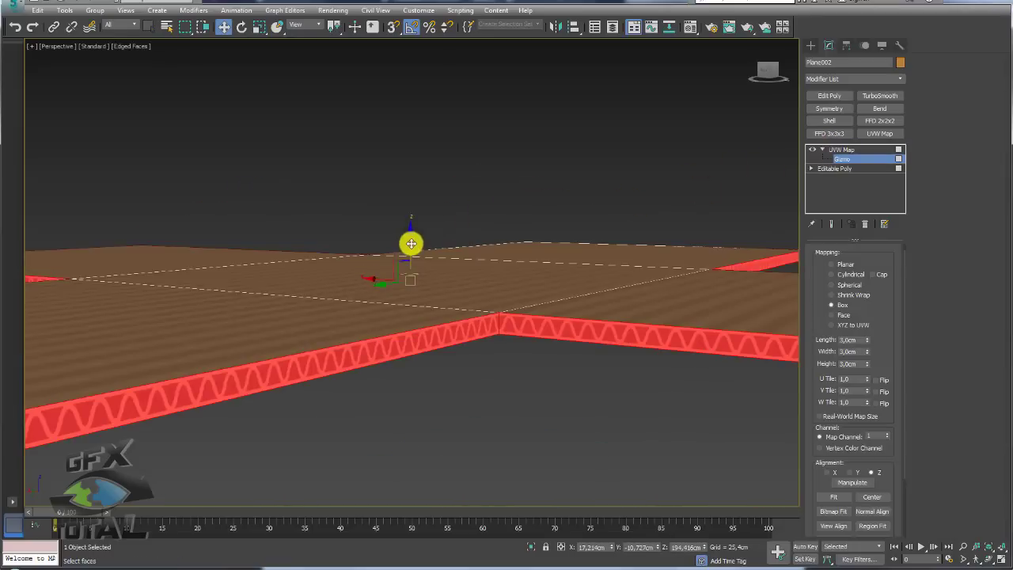
left_click_drag(411, 244, 411, 201)
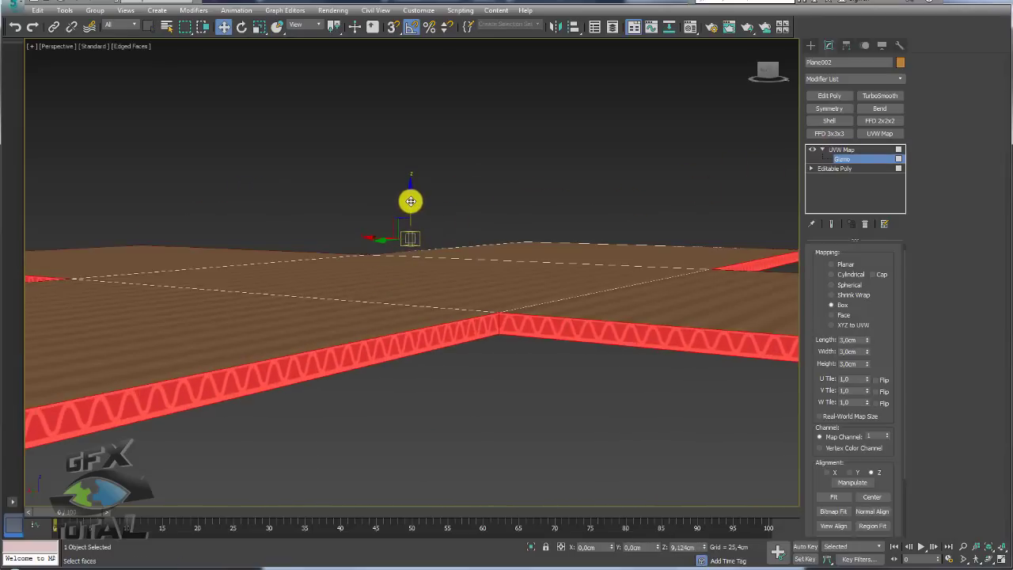
key("shift+z")
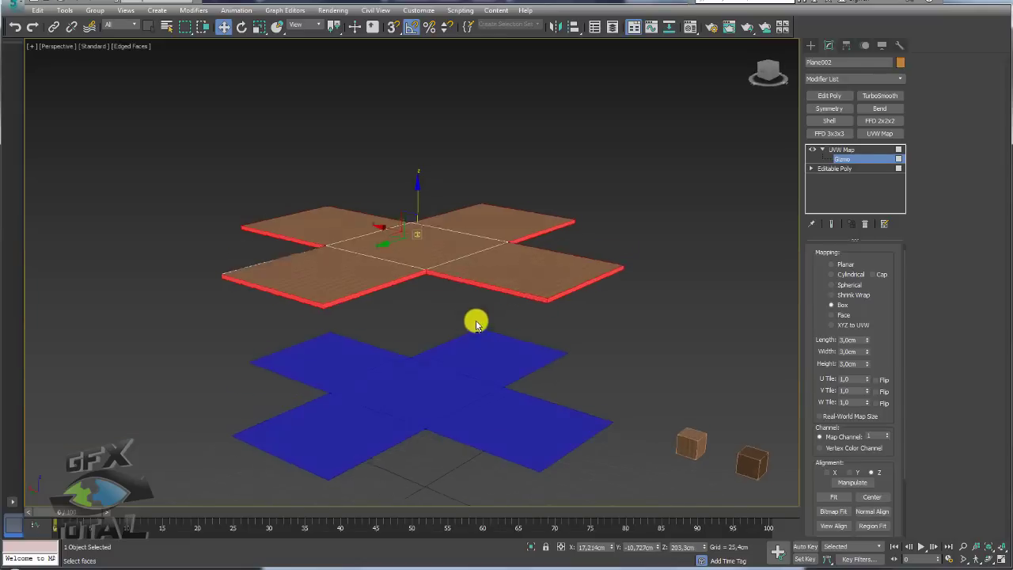
left_click(835, 150)
- Reselect the cardboard cross and bring up its right-click menu for conversion
scroll(496, 301, "up", 4)
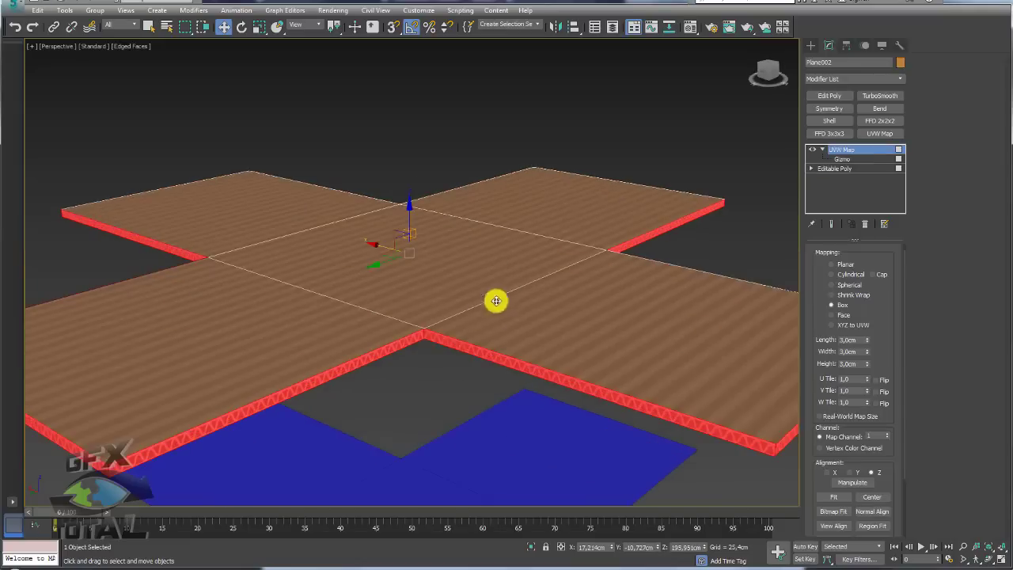
left_click(420, 364)
mouse_move(436, 341)
middle_mouse_down("alt")
mouse_move(412, 332)
mouse_move(340, 346)
mouse_move(419, 335)
mouse_move(361, 276)
middle_mouse_up("alt")
left_click(326, 269)
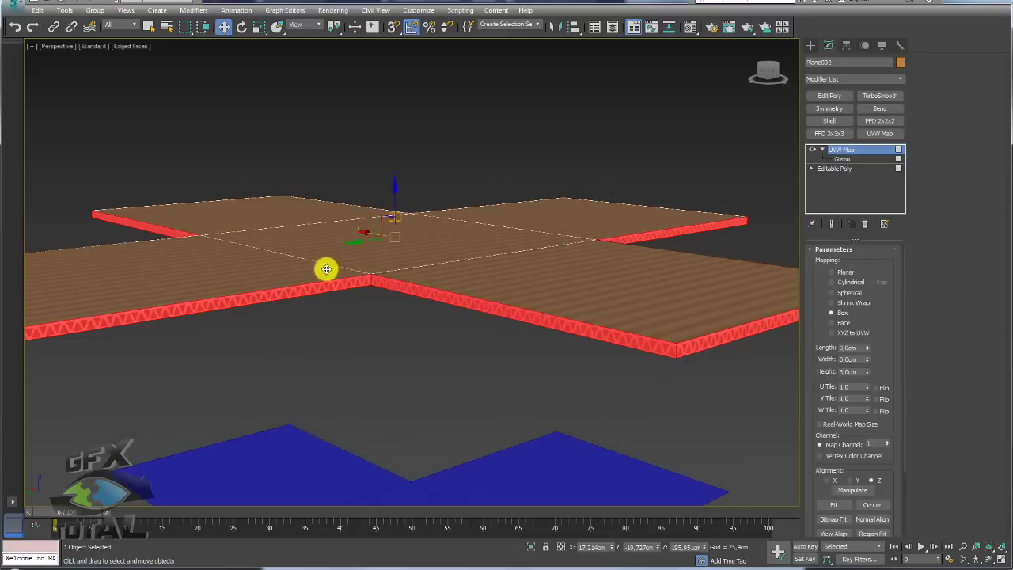
right_click(346, 256)
mouse_move(366, 385)
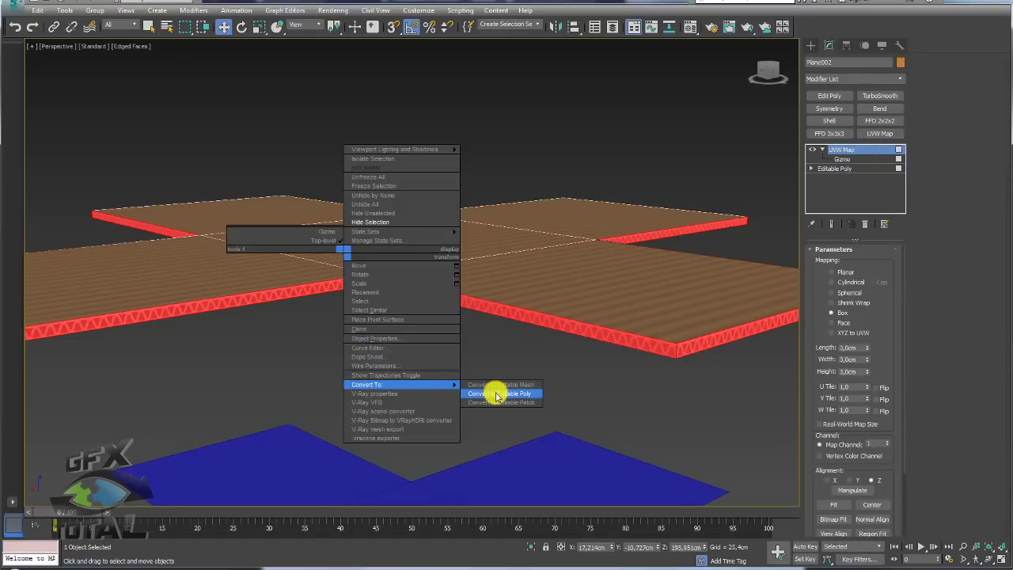
- Collapse the cross to Editable Poly and rename Plane002 to caixa
left_click(496, 394)
key("1")
scroll(562, 213, "down", 5)
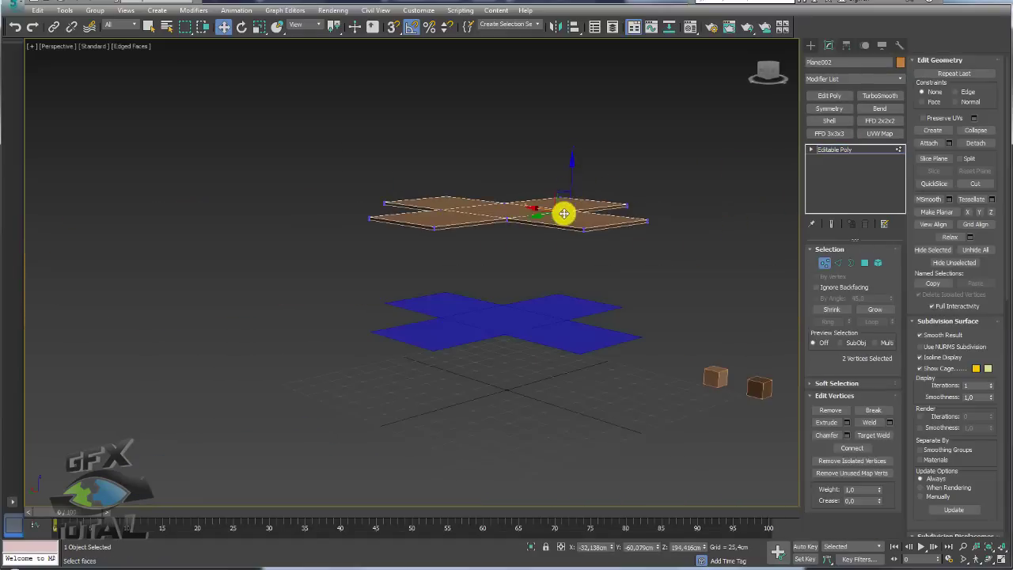
middle_click_drag(563, 213, 572, 229, "alt")
middle_click_drag(648, 191, 657, 185)
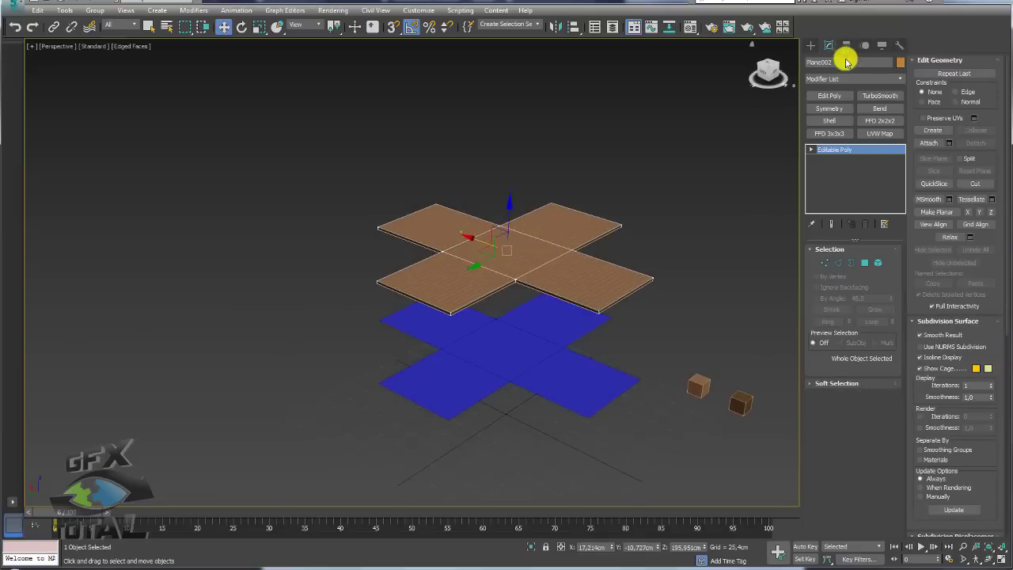
left_click(843, 61)
type("caixa")
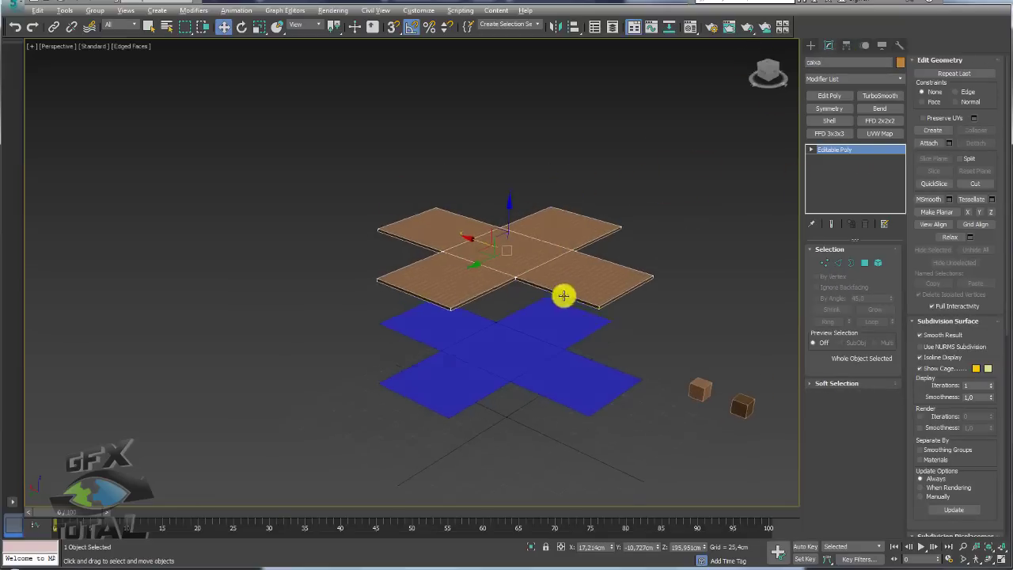
- Color the blue cross's centre square purple, then select all five blue net pieces
middle_click_drag(561, 294, 595, 299, "alt")
left_click_drag(596, 309, 421, 410)
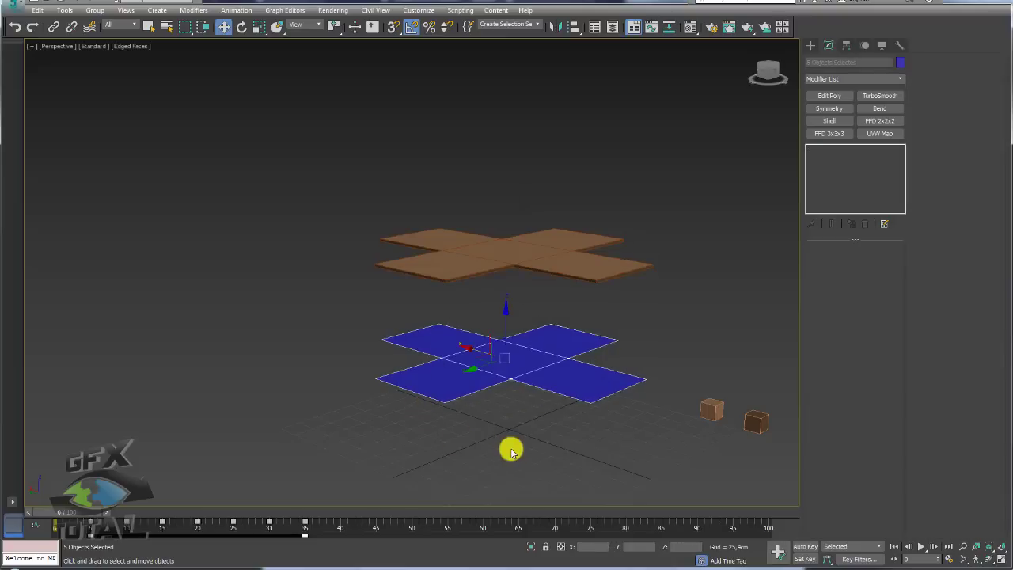
left_click(512, 447)
left_click(502, 362)
left_click(561, 342)
left_click(484, 349)
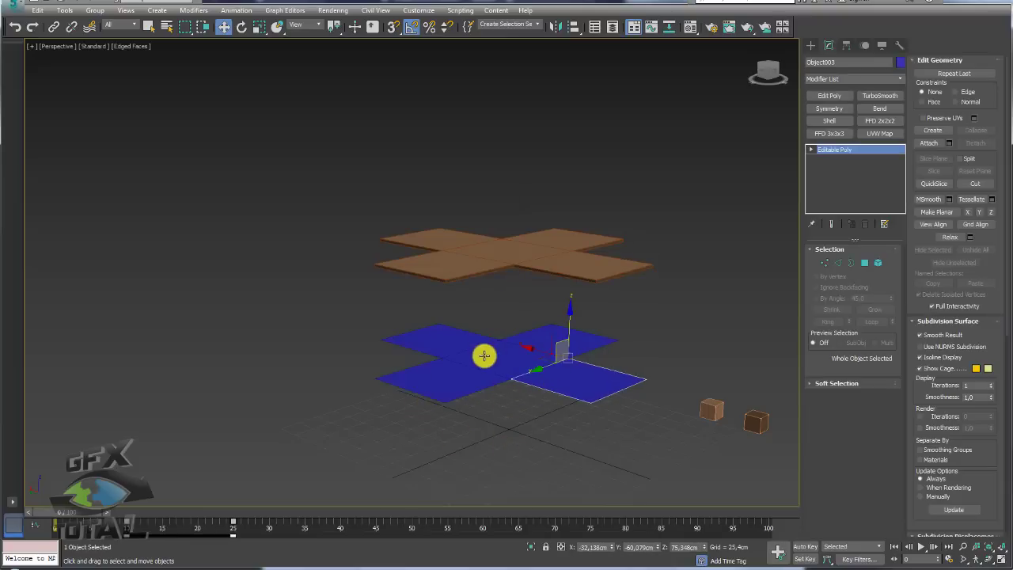
left_click(900, 61)
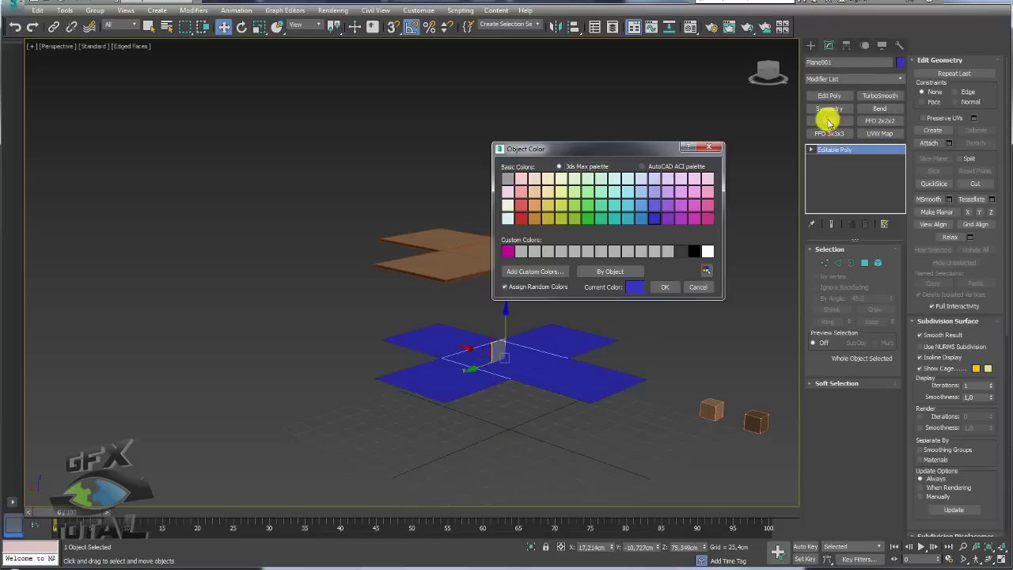
left_click(663, 287)
left_click_drag(660, 328, 420, 411)
left_click_drag(679, 436, 427, 346)
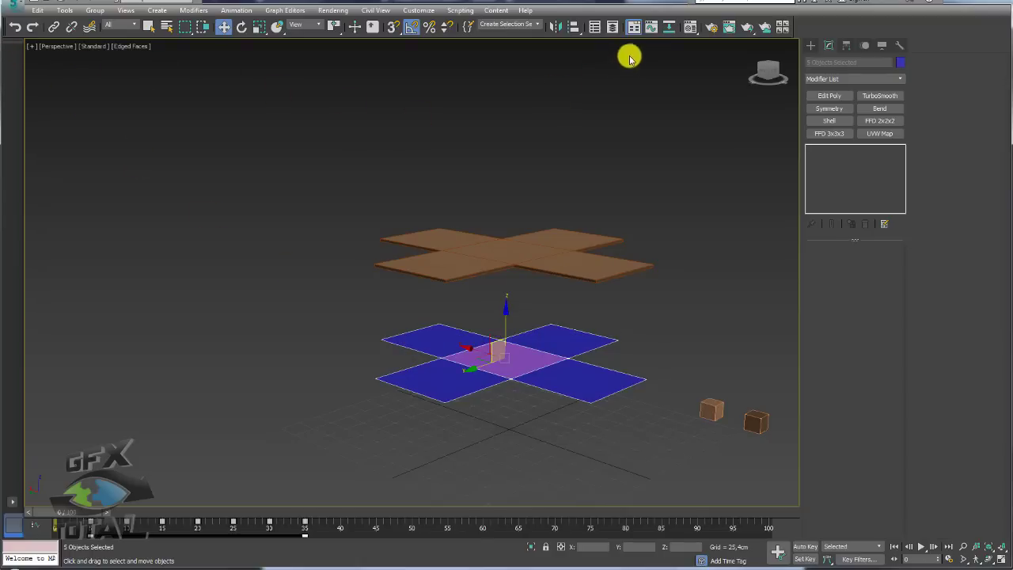
- Batch-rename the five selected blue planes to bones_caixa with Rename Objects and check the results
left_click(66, 10)
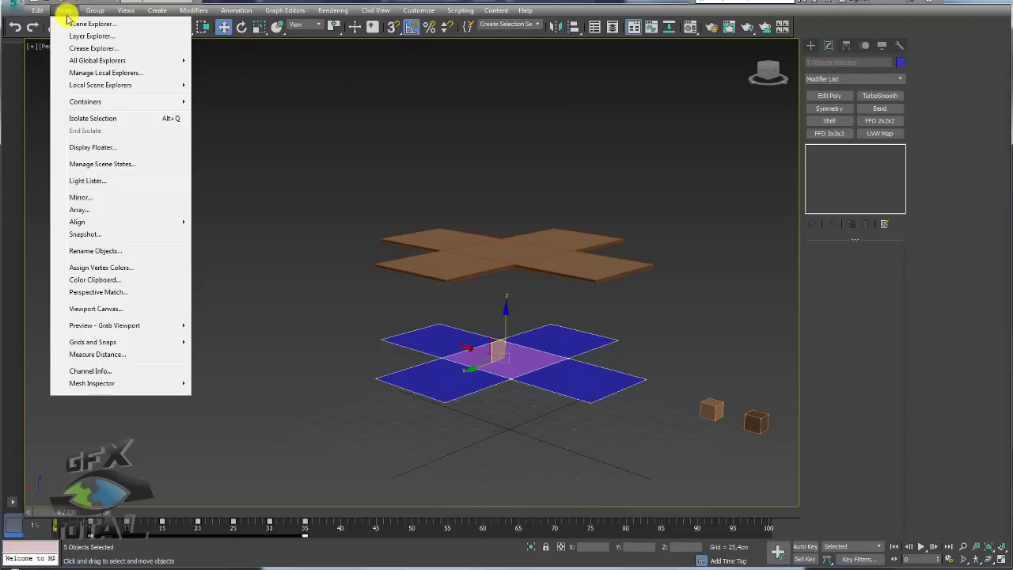
left_click(106, 252)
type("bones_caixa")
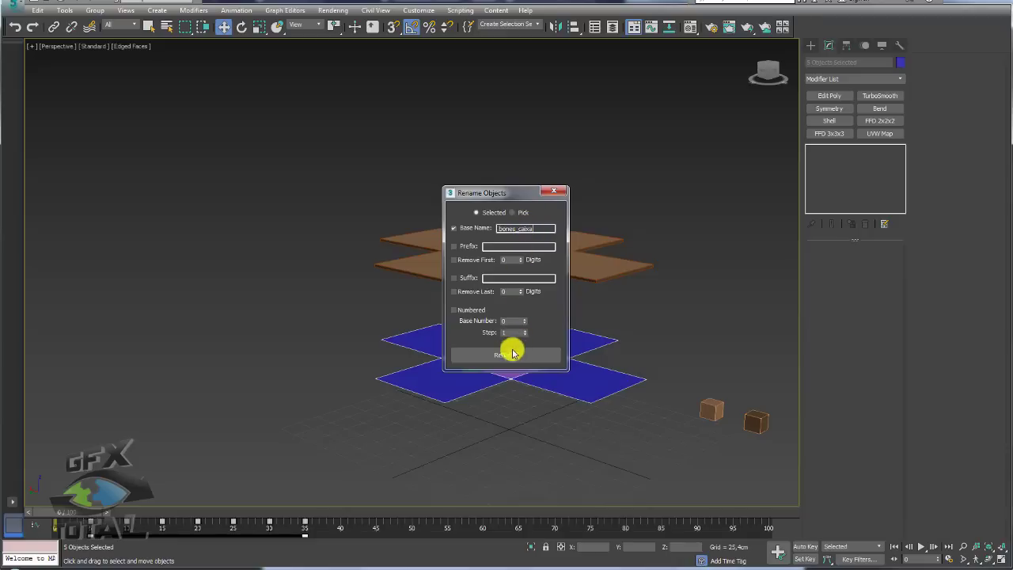
left_click(511, 352)
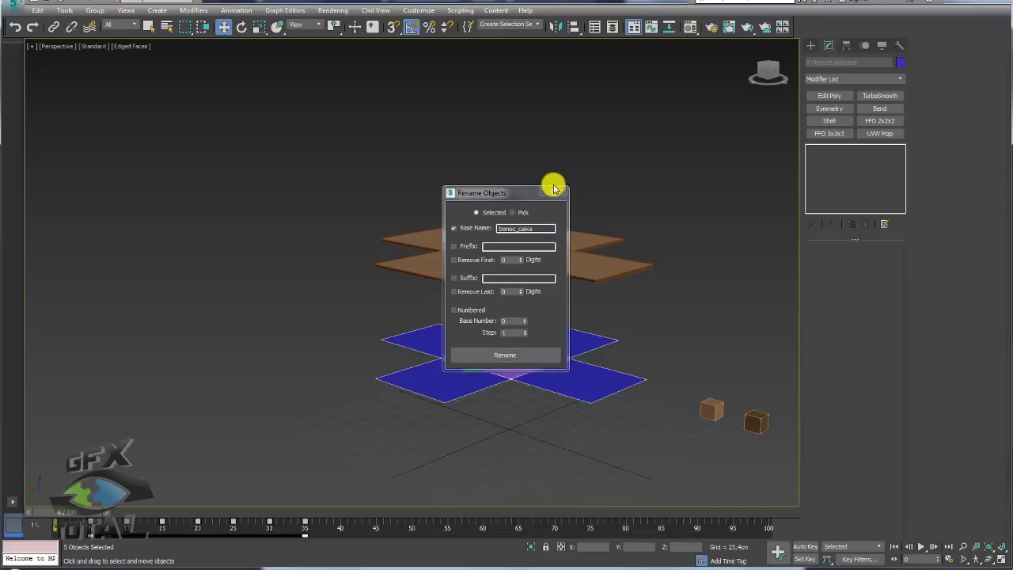
left_click(553, 191)
left_click(602, 335)
left_click(567, 369)
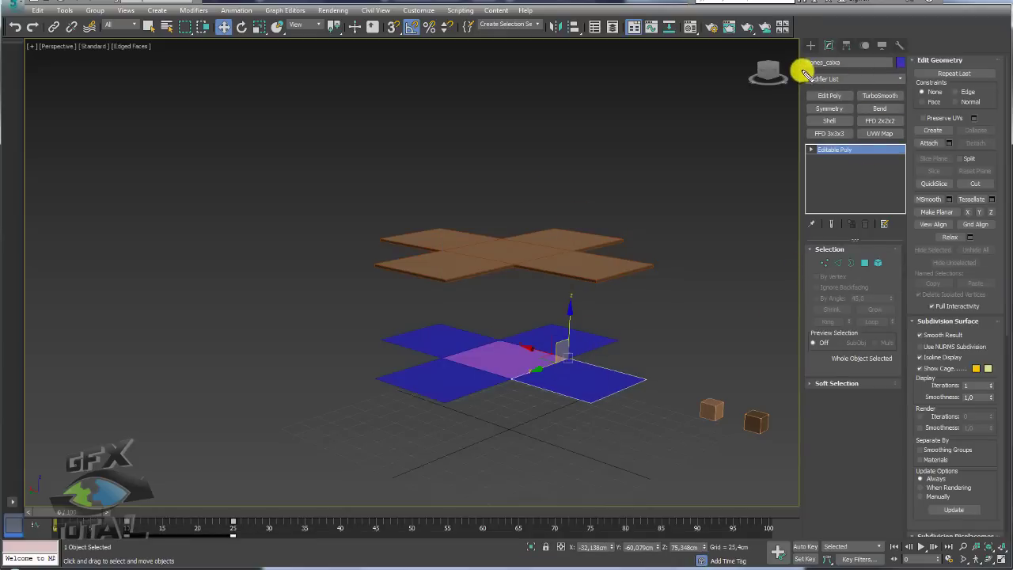
left_click(589, 339)
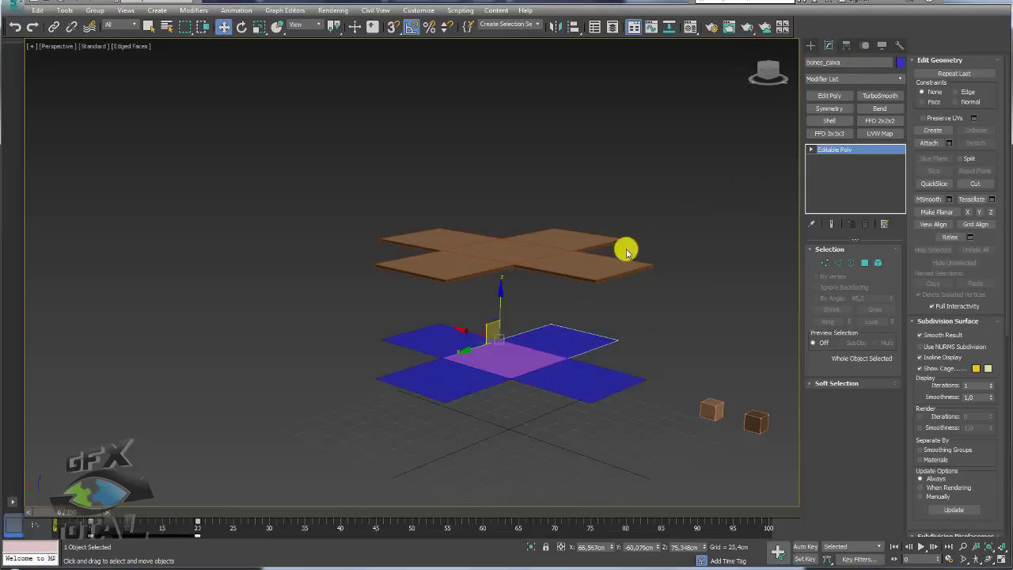
left_click(537, 250)
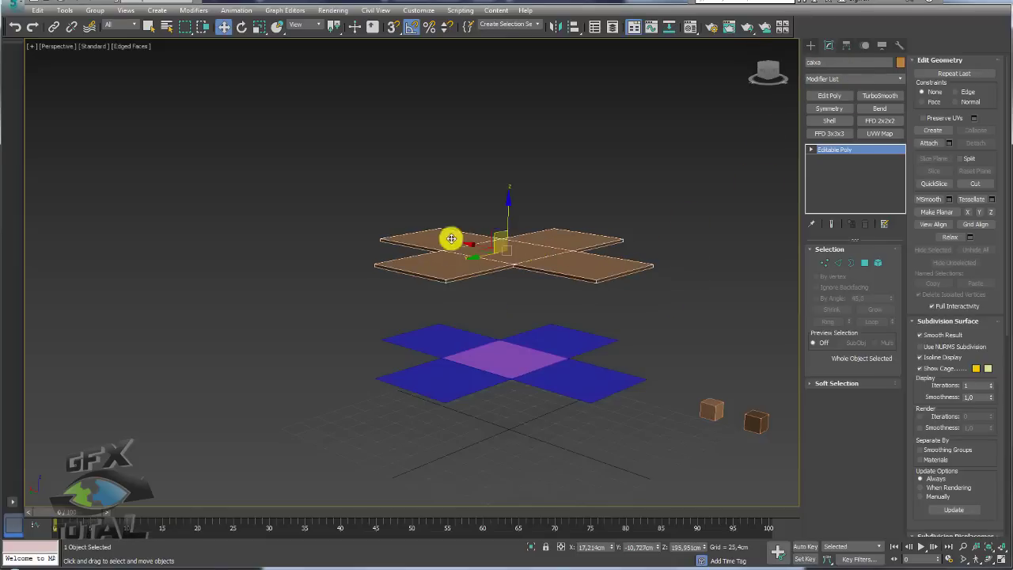
- Create a small Dummy helper, Dummy001, next to the two textured cubes
double_click(846, 62)
mouse_move(674, 117)
middle_mouse_down("alt")
mouse_move(317, 256)
mouse_move(395, 219)
mouse_move(448, 283)
mouse_move(456, 253)
mouse_move(433, 259)
middle_mouse_up("alt")
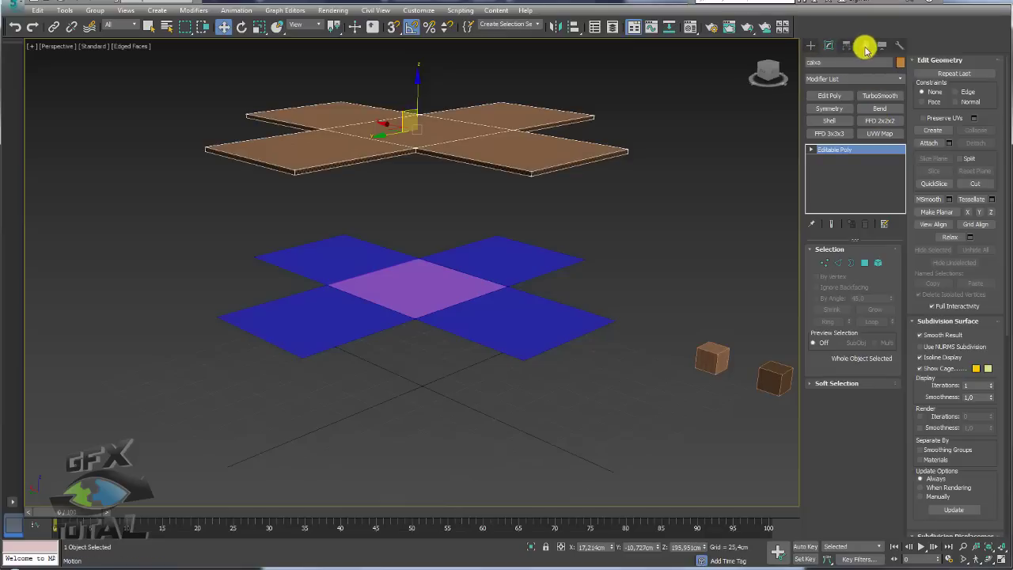
left_click(812, 46)
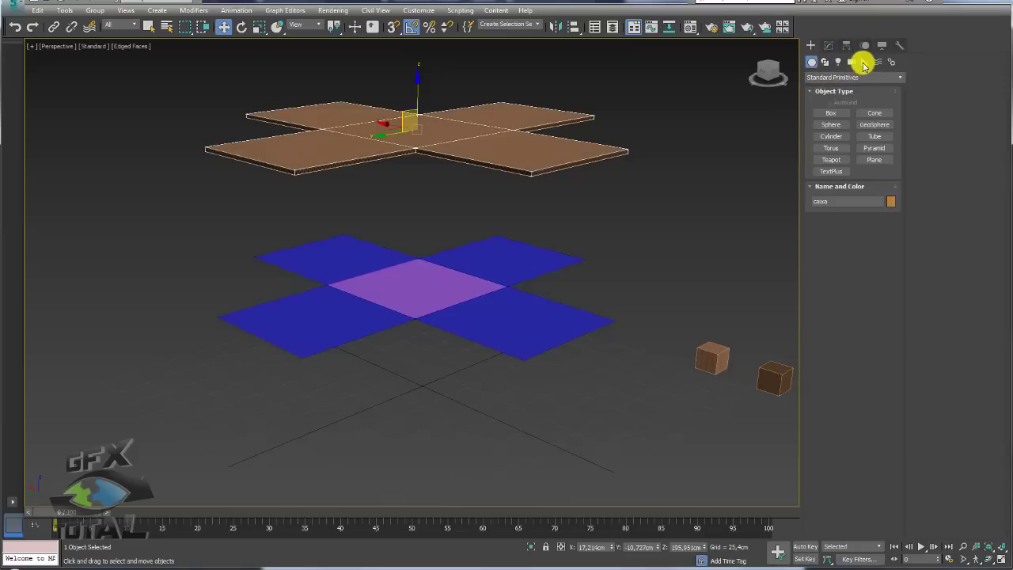
left_click(864, 62)
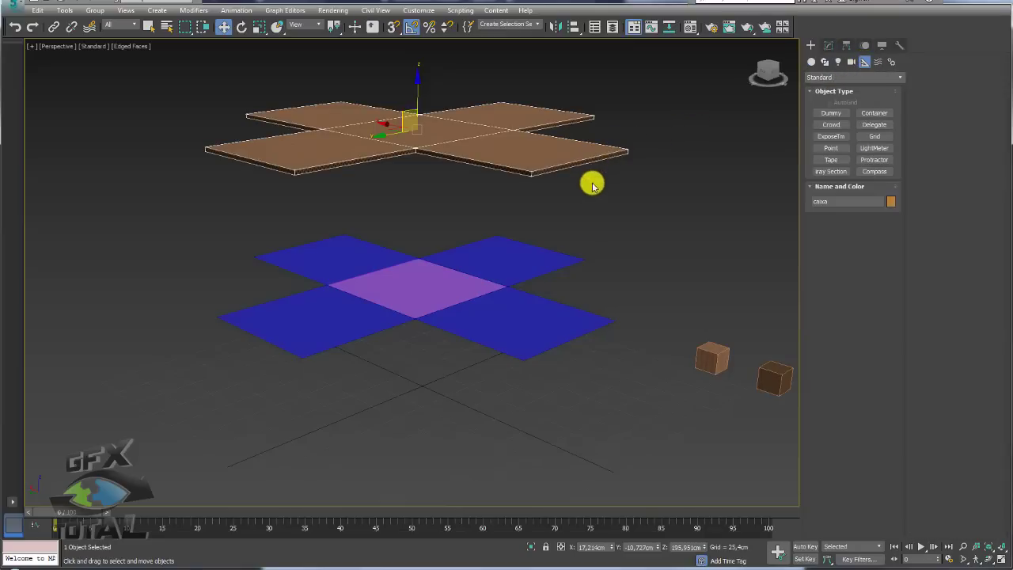
scroll(622, 130, "up", 3)
left_click(830, 116)
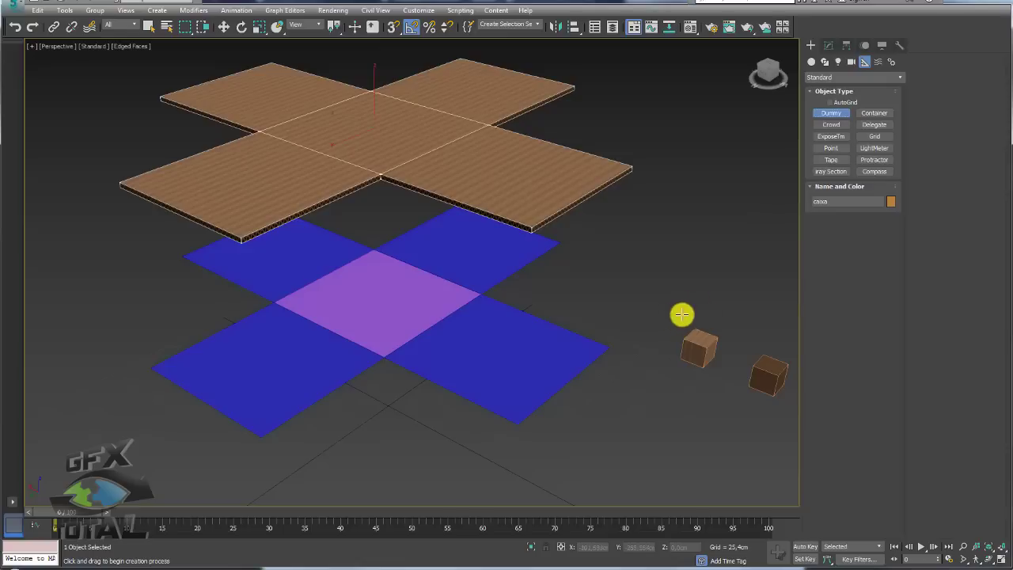
left_click_drag(669, 303, 677, 305)
scroll(634, 284, "down", 2)
scroll(617, 271, "up", 2)
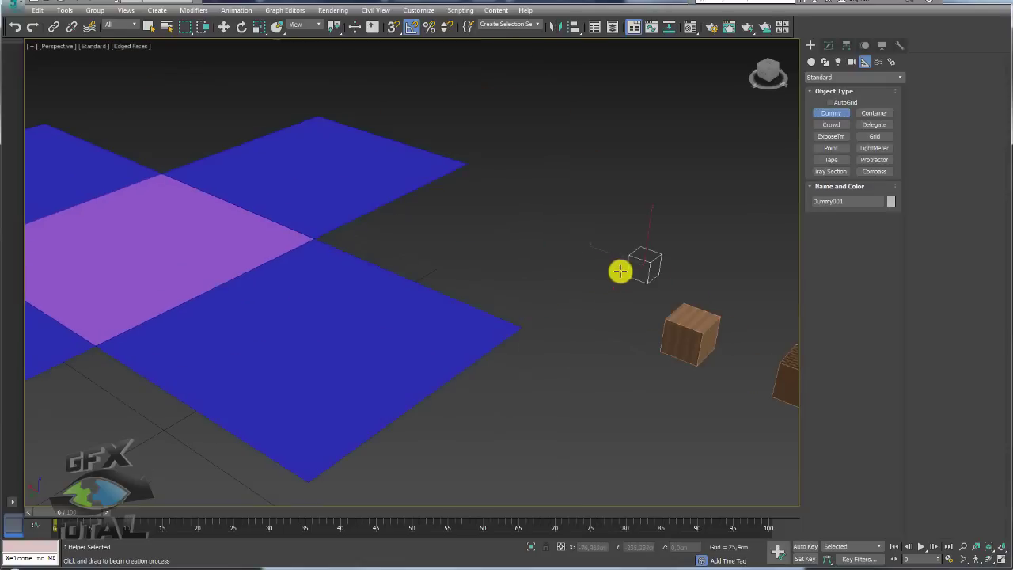
scroll(600, 258, "down", 5)
middle_click_drag(599, 258, 503, 294)
scroll(502, 294, "up", 2)
- Clone a blue net square off to the right as a copy named bones_caixa001
key("w")
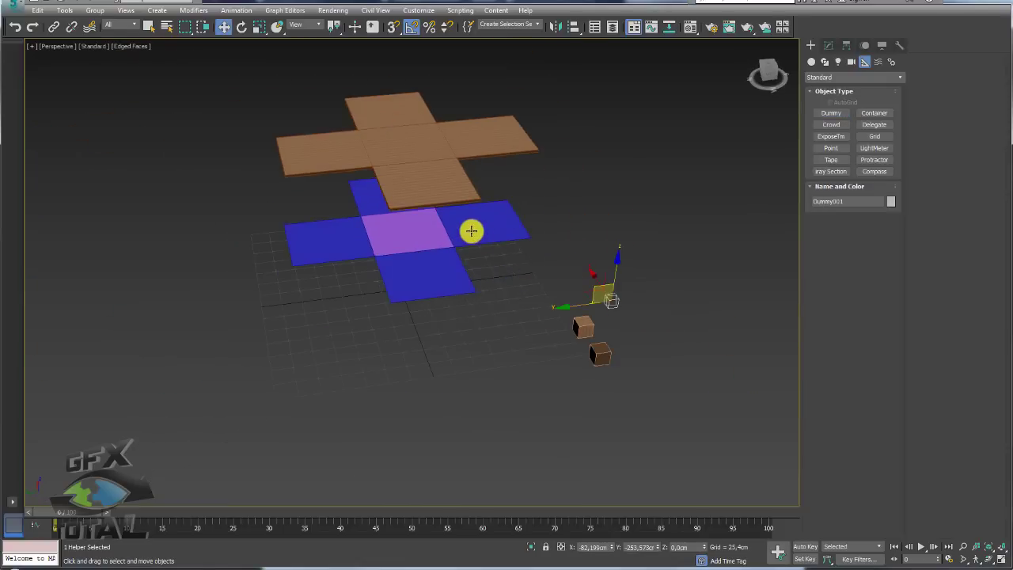
left_click(420, 192)
left_click_drag(413, 201, 590, 228, "shift")
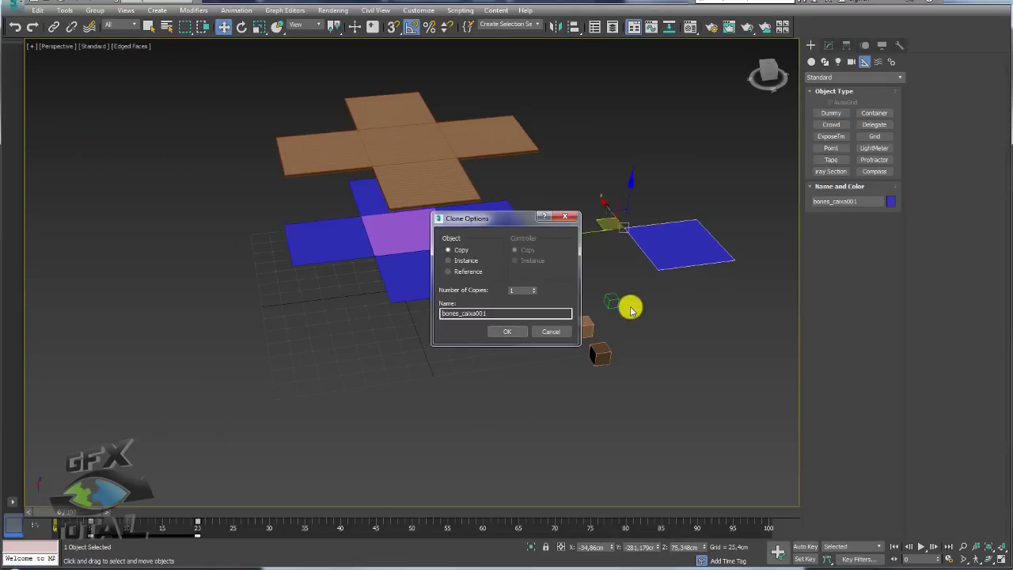
left_click(499, 333)
- Select the dummy helper and recentre the view on the scene
left_click(606, 304)
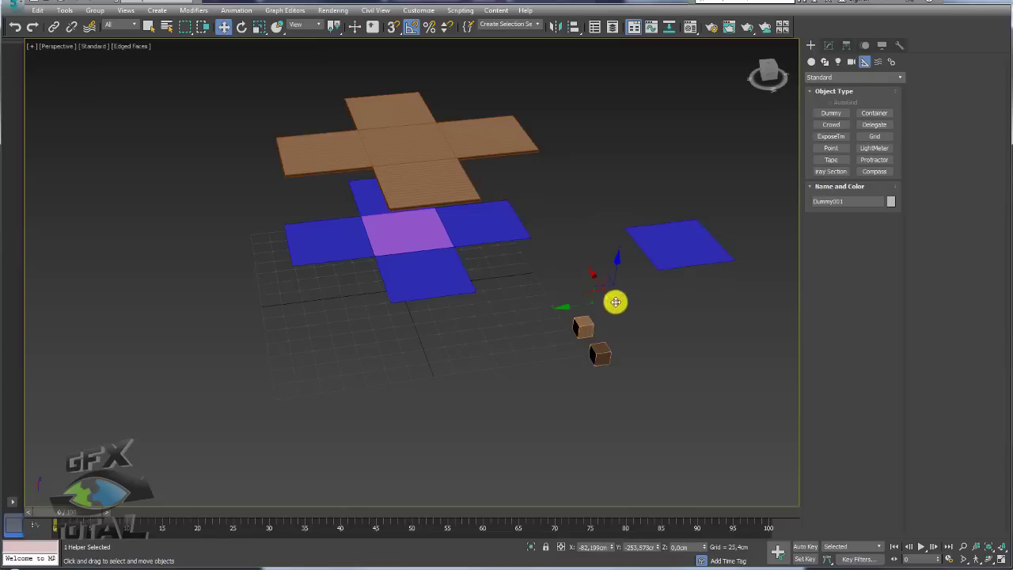
mouse_move(620, 296)
left_mouse_down()
mouse_move(633, 245)
mouse_move(662, 314)
left_mouse_up()
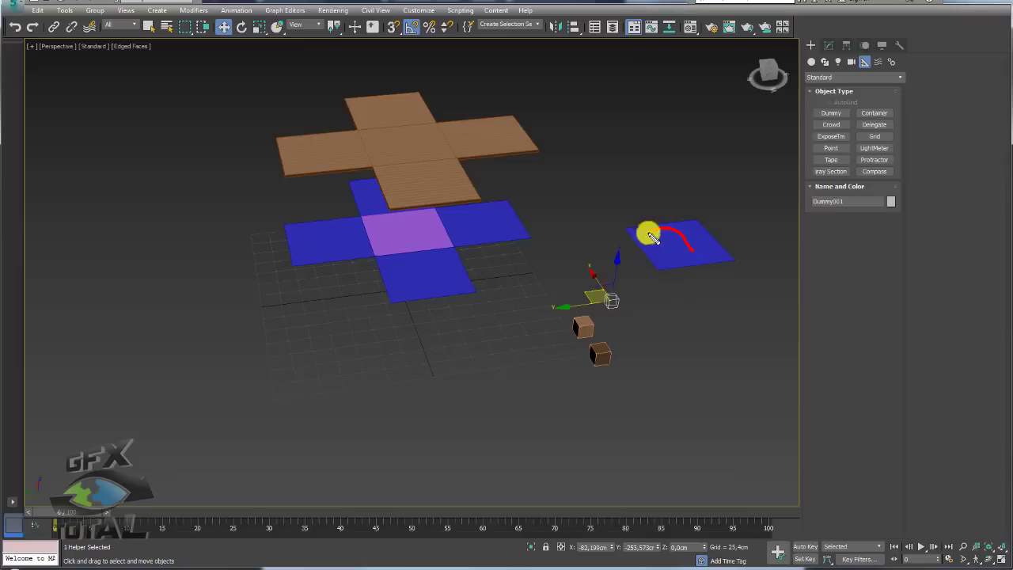
left_click_drag(651, 237, 631, 277)
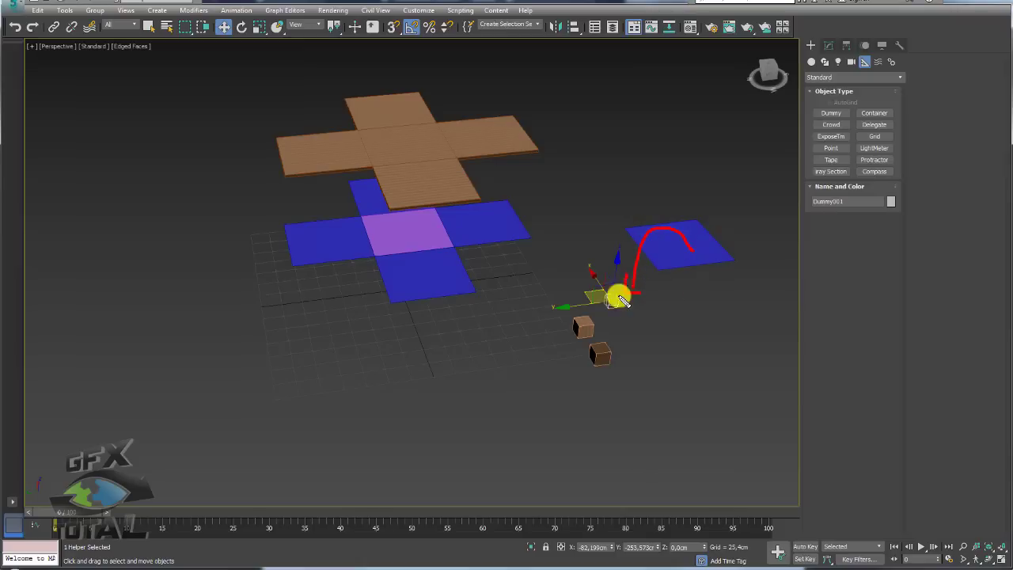
middle_click_drag(651, 298, 525, 321)
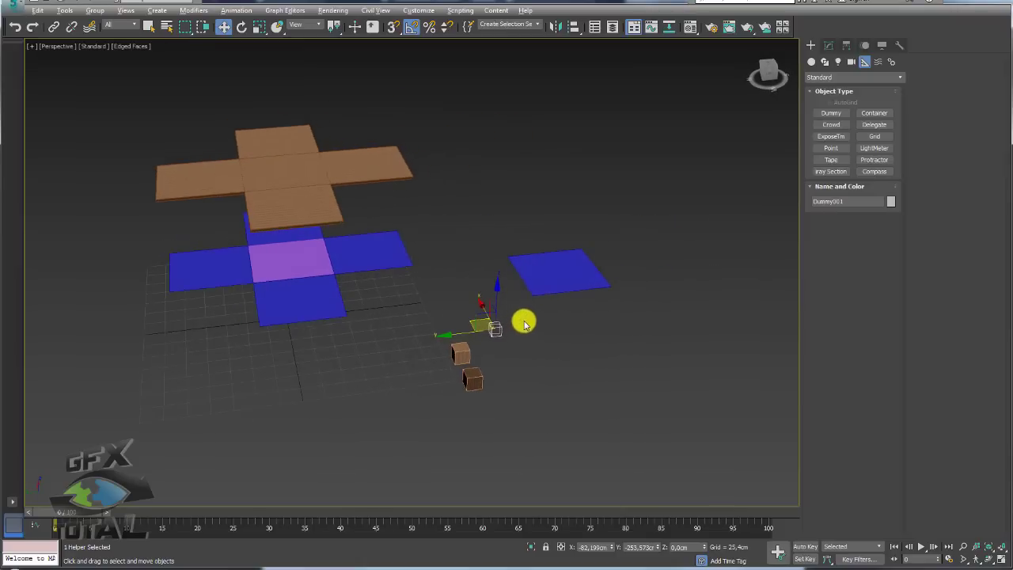
- Align the dummy to the copied blue square on X, Y and Z, pivot to pivot
left_click(573, 29)
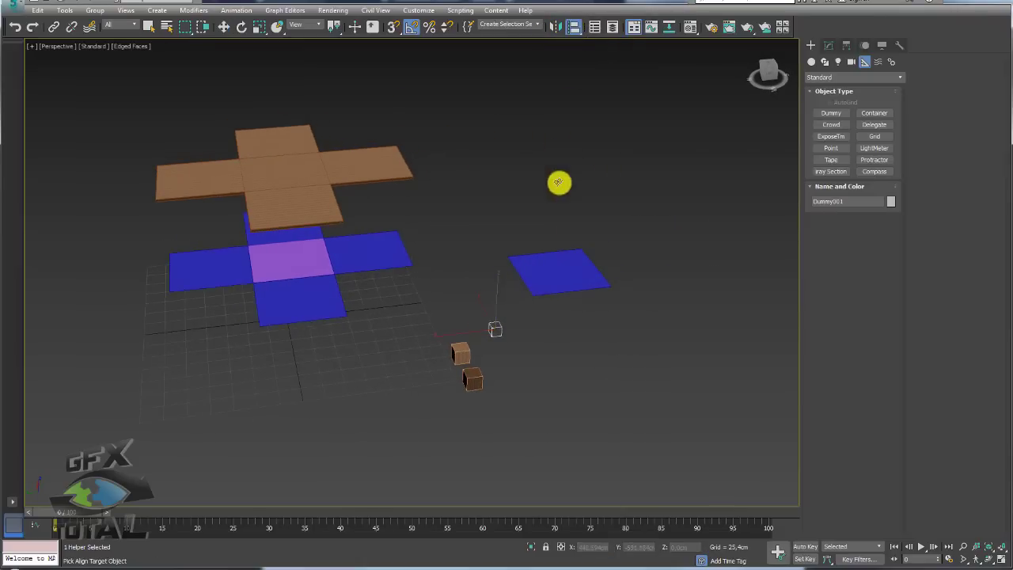
right_click(541, 264)
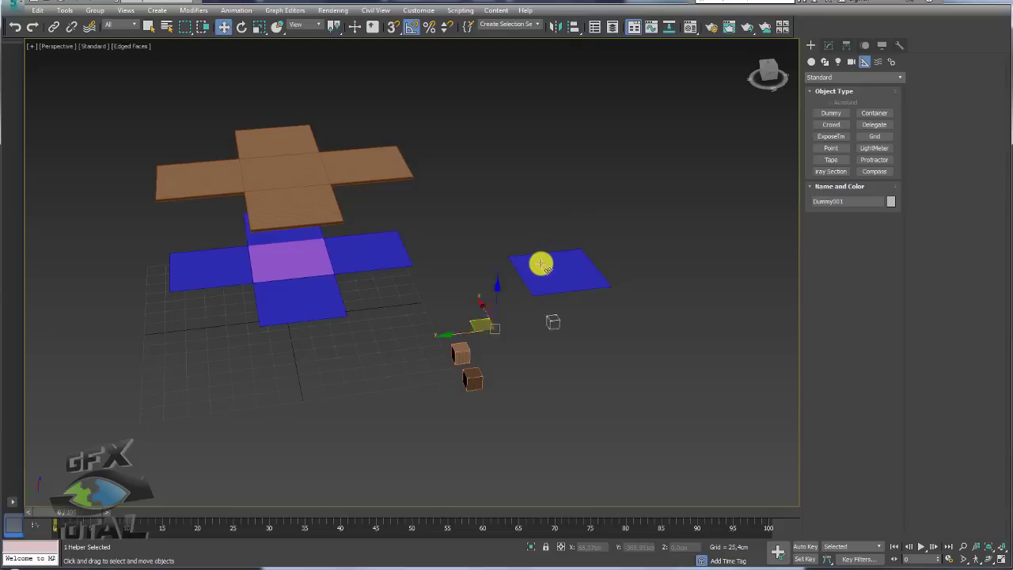
left_click_drag(506, 171, 670, 164)
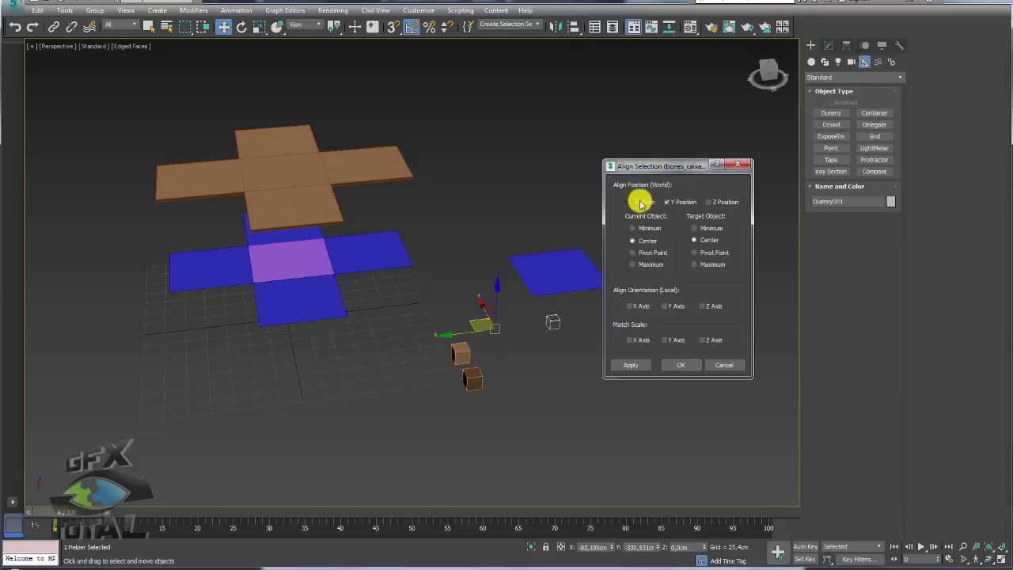
left_click(639, 202)
left_click(710, 202)
left_click(633, 253)
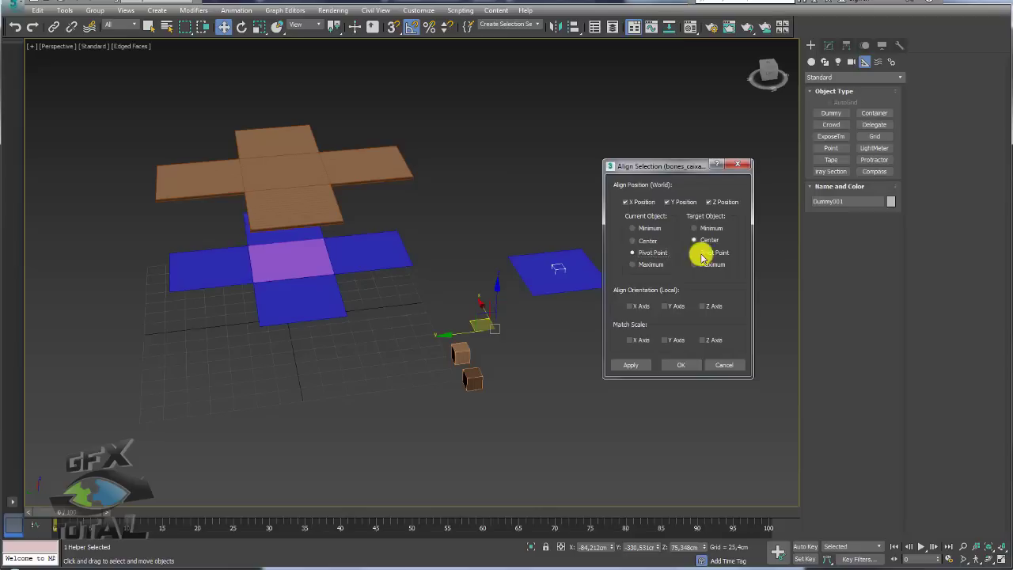
left_click(694, 253)
left_click(681, 365)
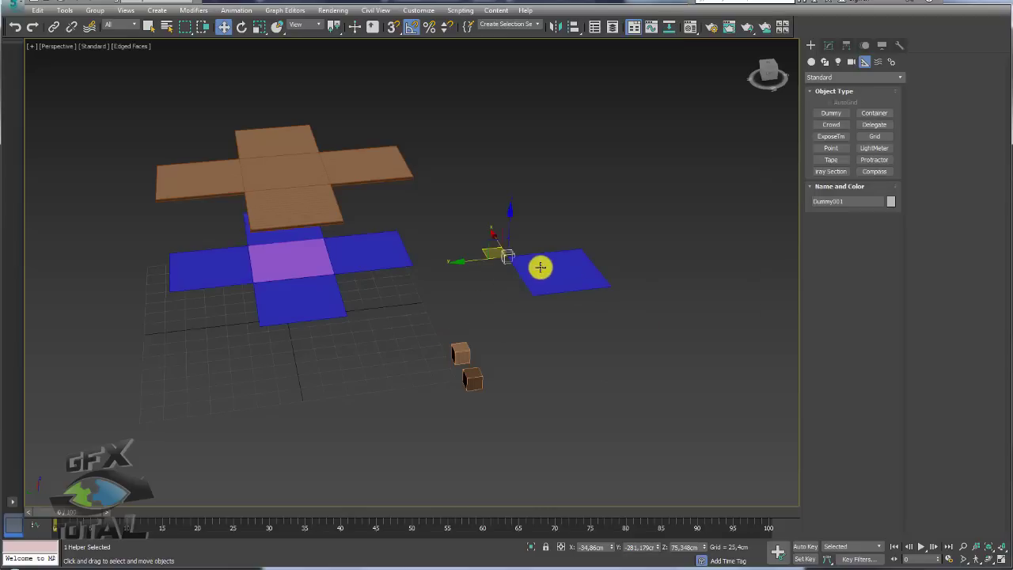
scroll(540, 267, "up", 4)
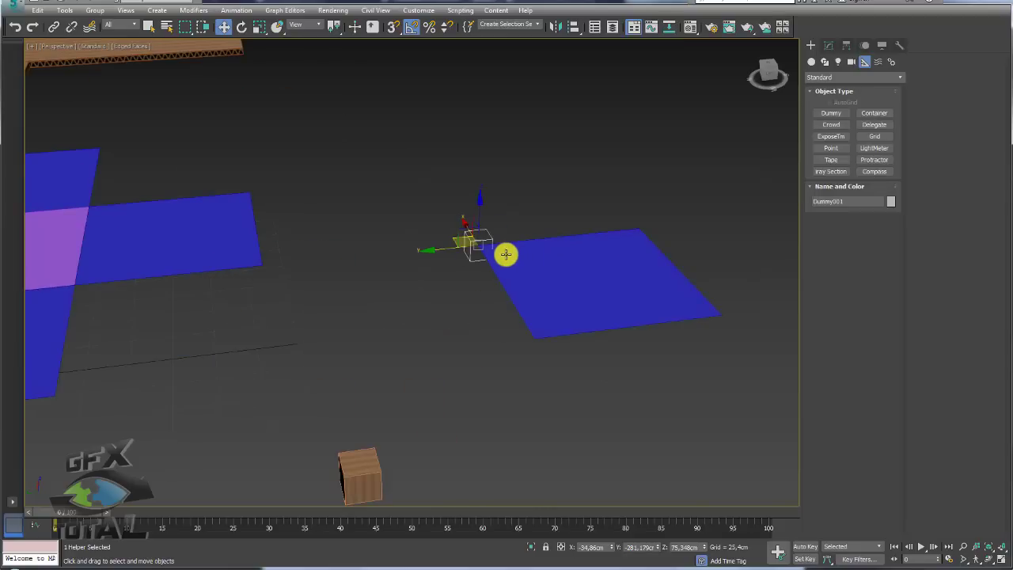
- Link bones_caixa001 under Dummy001 and rotate the dummy to test the hinge
left_click(53, 29)
mouse_move(563, 273)
left_mouse_down()
mouse_move(588, 117)
mouse_move(473, 240)
left_mouse_up()
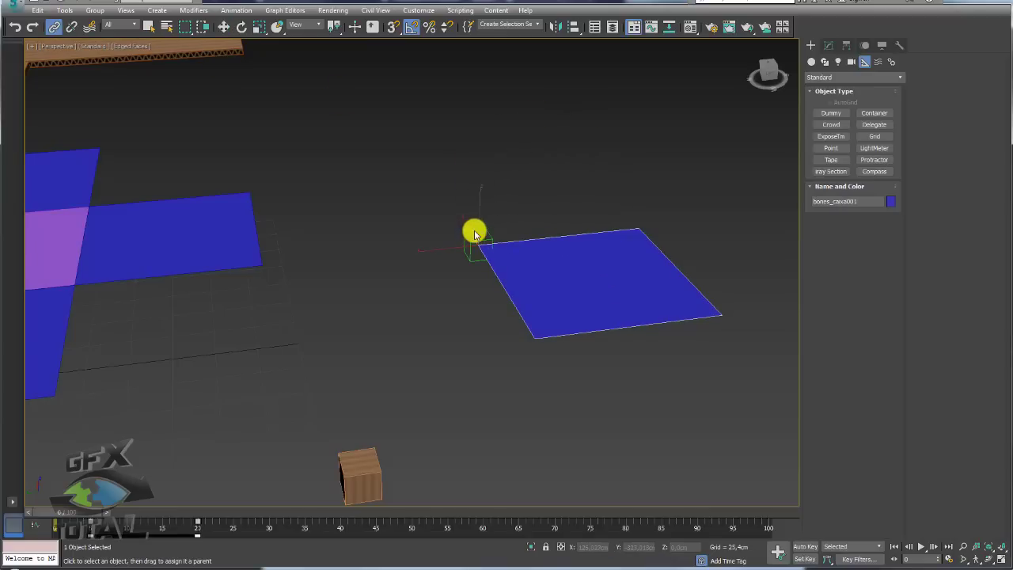
left_click(475, 239)
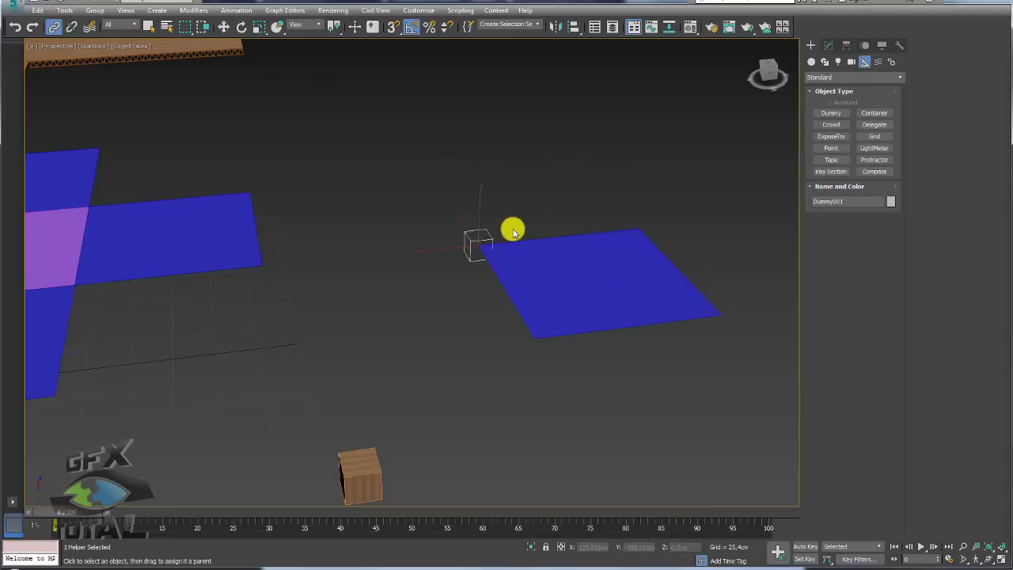
key("e")
mouse_move(462, 217)
left_mouse_down()
mouse_move(482, 224)
mouse_move(491, 200)
mouse_move(470, 201)
left_mouse_up()
mouse_move(470, 201)
middle_mouse_down("alt")
mouse_move(513, 220)
mouse_move(420, 198)
mouse_move(477, 269)
mouse_move(452, 285)
mouse_move(601, 336)
middle_mouse_up("alt")
- Test rotating the blue plane on its own, then through the dummy
left_click(601, 336)
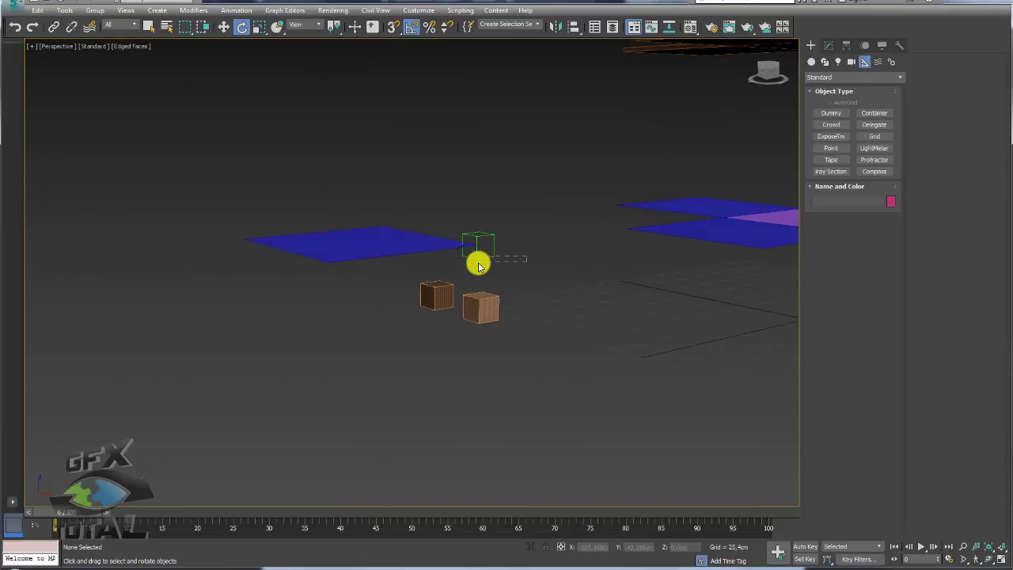
left_click(477, 262)
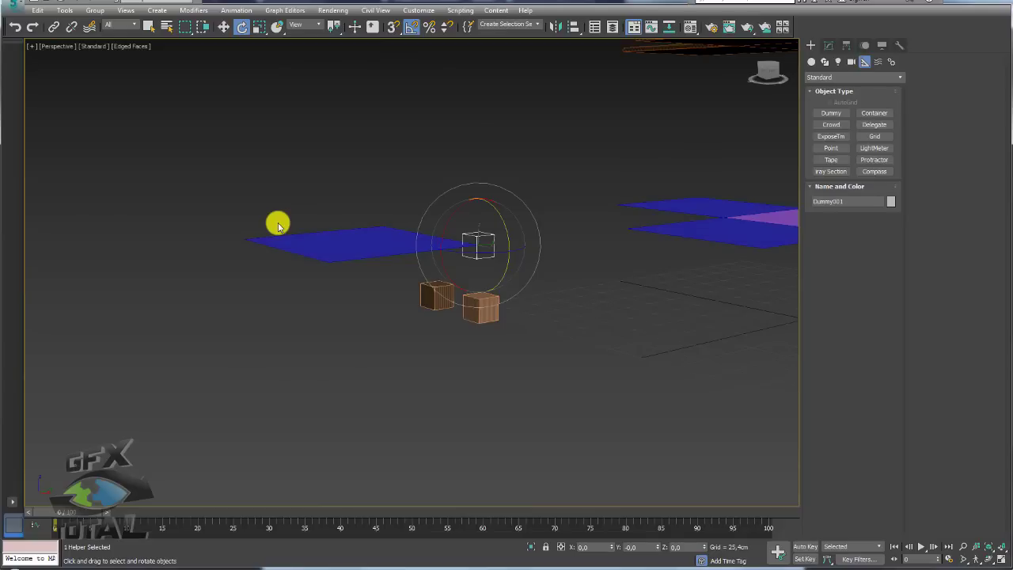
left_click(423, 167)
left_click(360, 237)
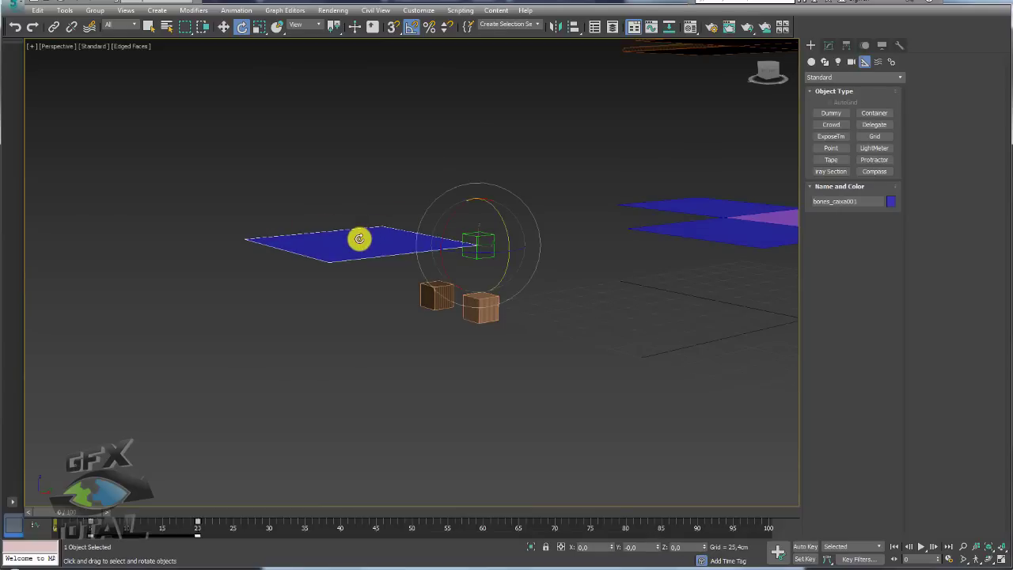
mouse_move(444, 222)
left_mouse_down()
mouse_move(452, 203)
mouse_move(585, 183)
left_mouse_up()
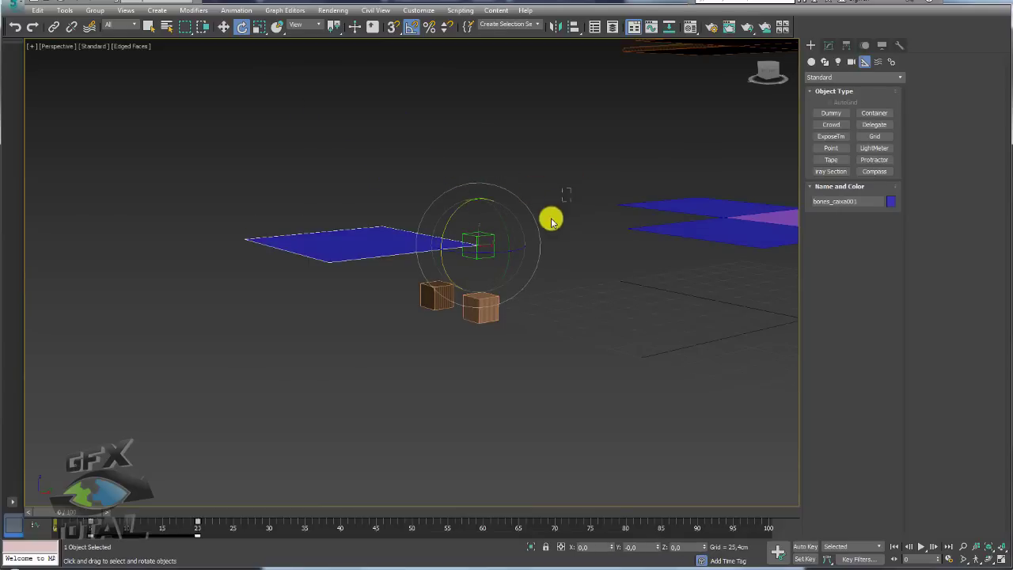
left_click(494, 260)
left_click(487, 242)
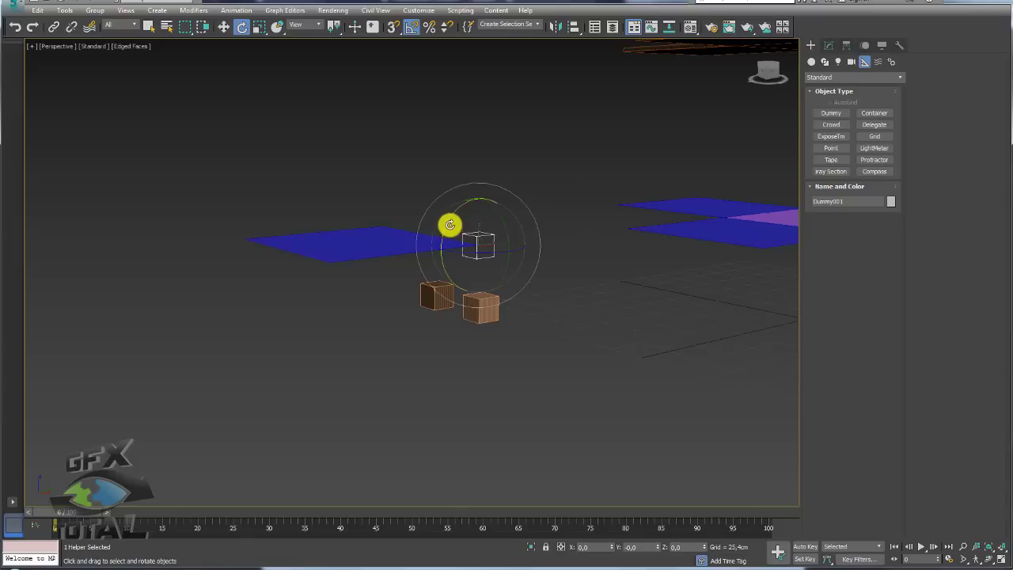
left_click_drag(450, 224, 524, 229)
- Select the five blue cross panels, delete their animation, then undo the deletion
left_click(546, 211)
middle_click_drag(545, 211, 493, 201)
left_click(342, 271)
mouse_move(341, 272)
middle_mouse_down()
mouse_move(546, 236)
mouse_move(493, 243)
mouse_move(507, 260)
middle_mouse_up()
scroll(506, 260, "down", 4)
left_click(485, 233)
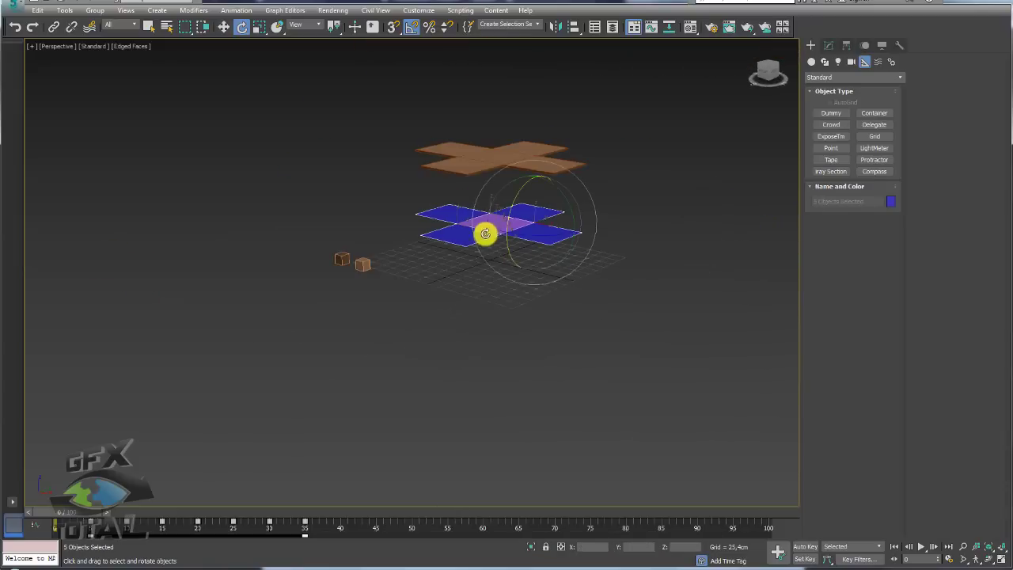
scroll(482, 301, "up", 2)
right_click(472, 230)
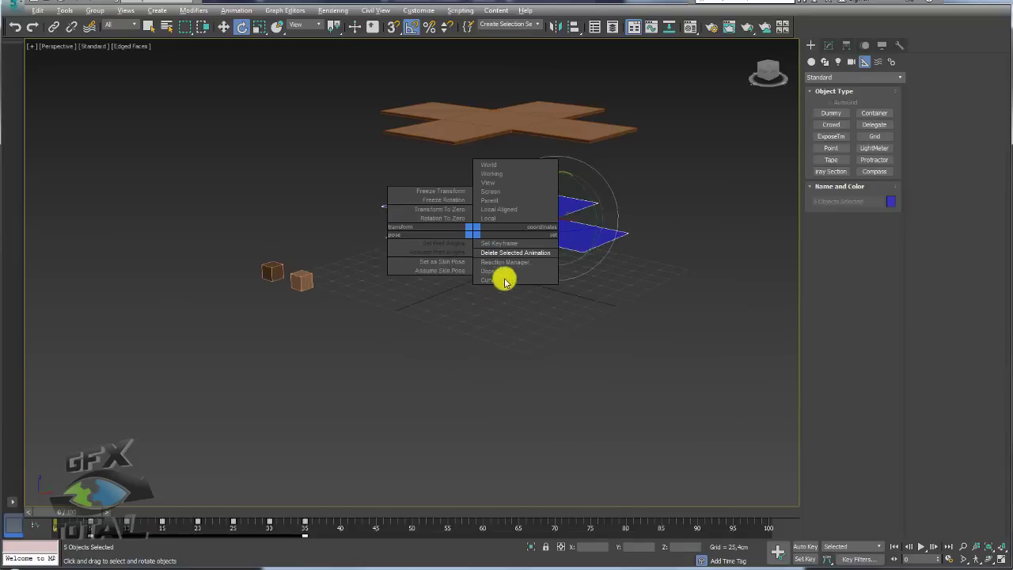
left_click(515, 253)
middle_click_drag(543, 267, 427, 400)
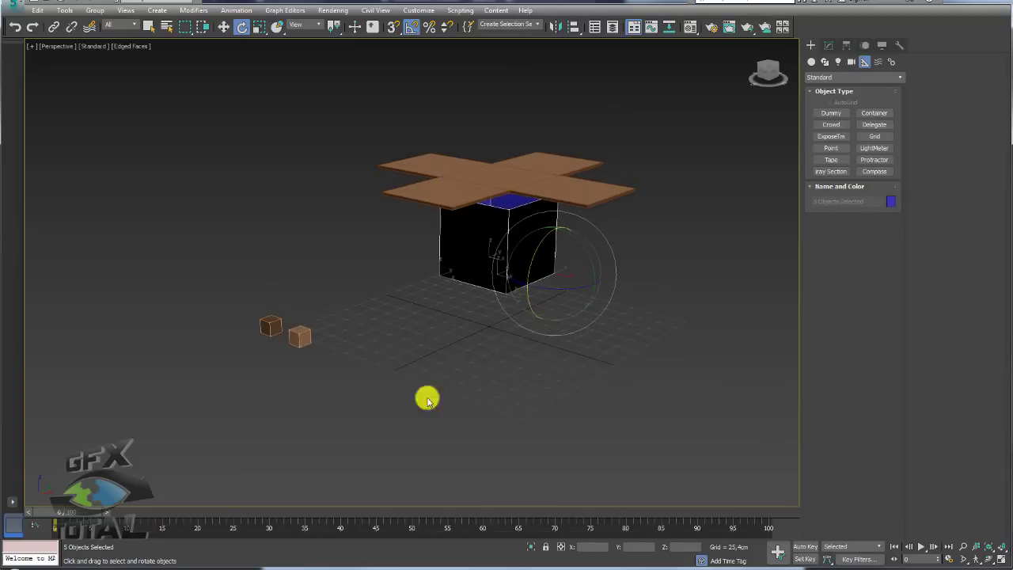
key("ctrl+z")
- Box-select all five blue cross panels and delete their animation keys
right_click(554, 273)
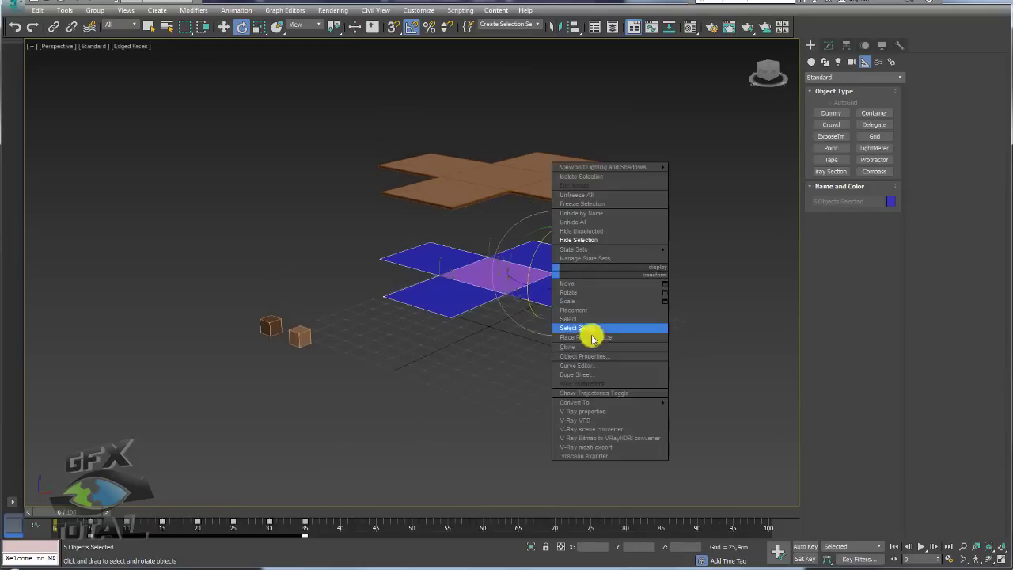
left_click(704, 403)
left_click(516, 469)
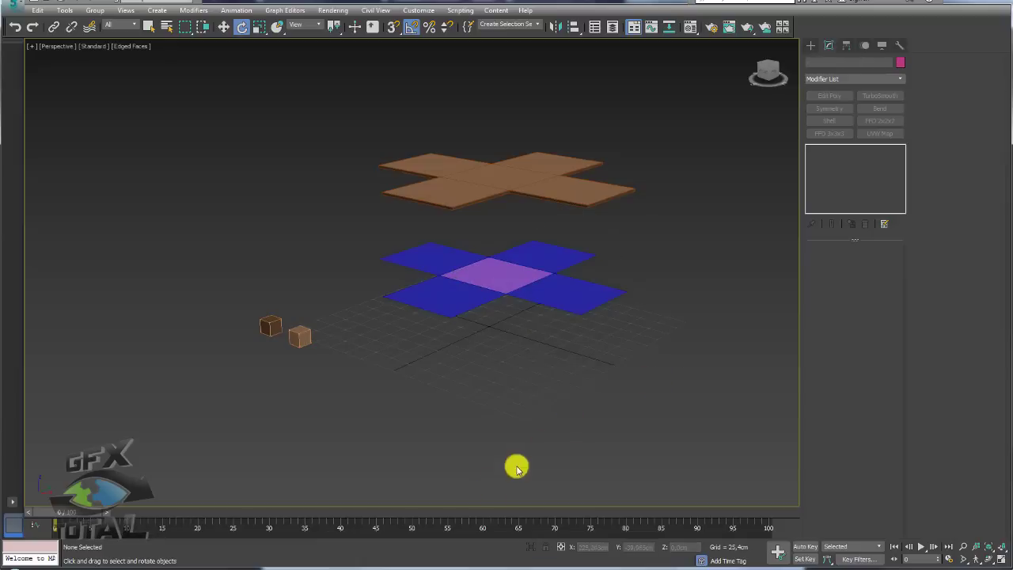
left_click_drag(549, 323, 410, 221)
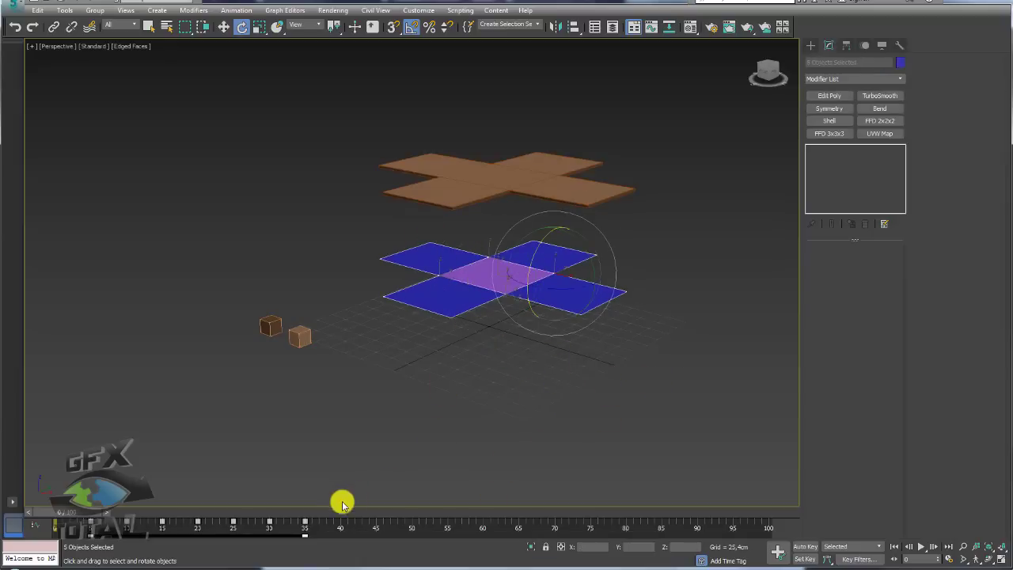
key("Delete")
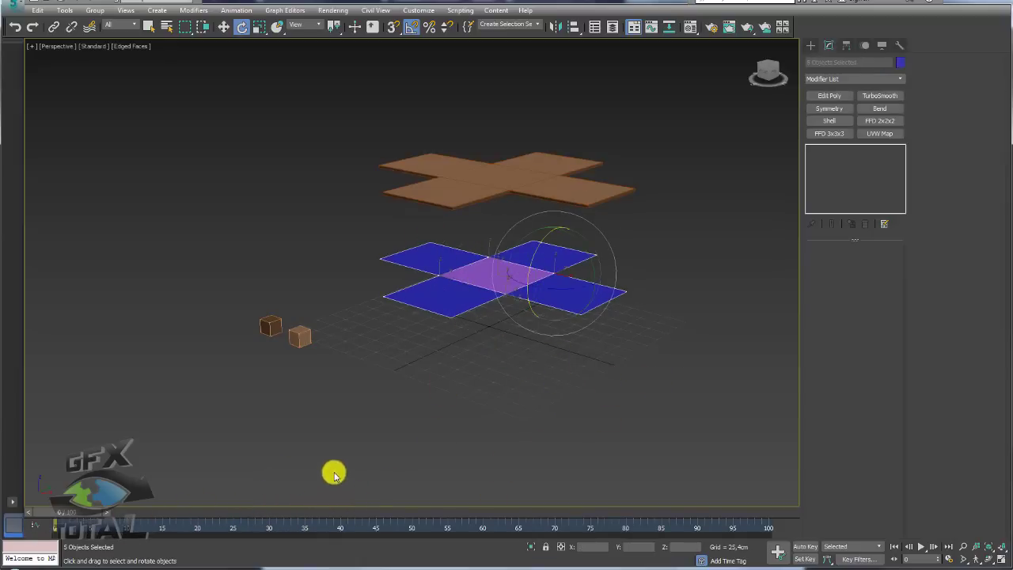
middle_click_drag(467, 341, 615, 368, "alt")
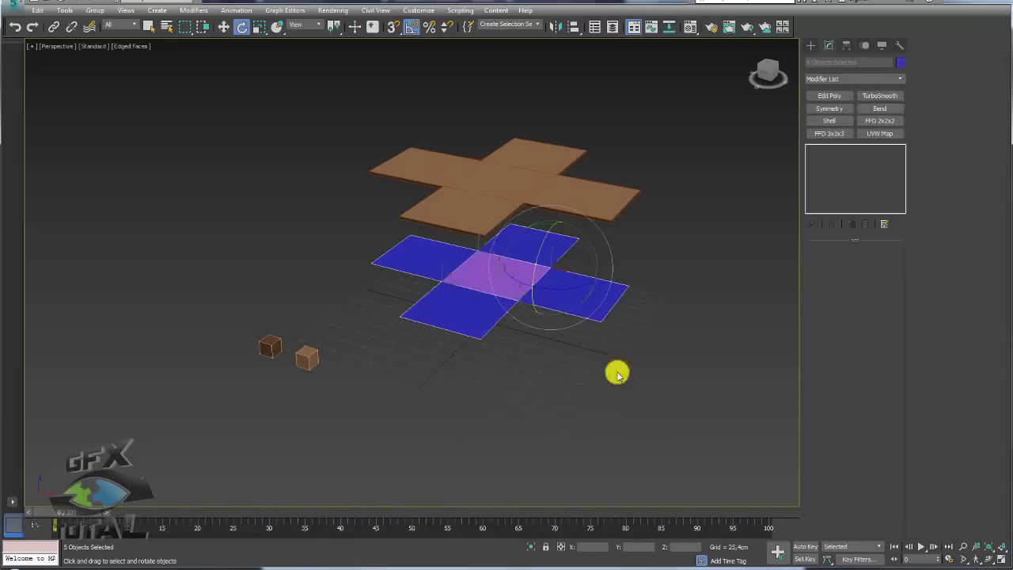
left_click(615, 368)
left_click(810, 45)
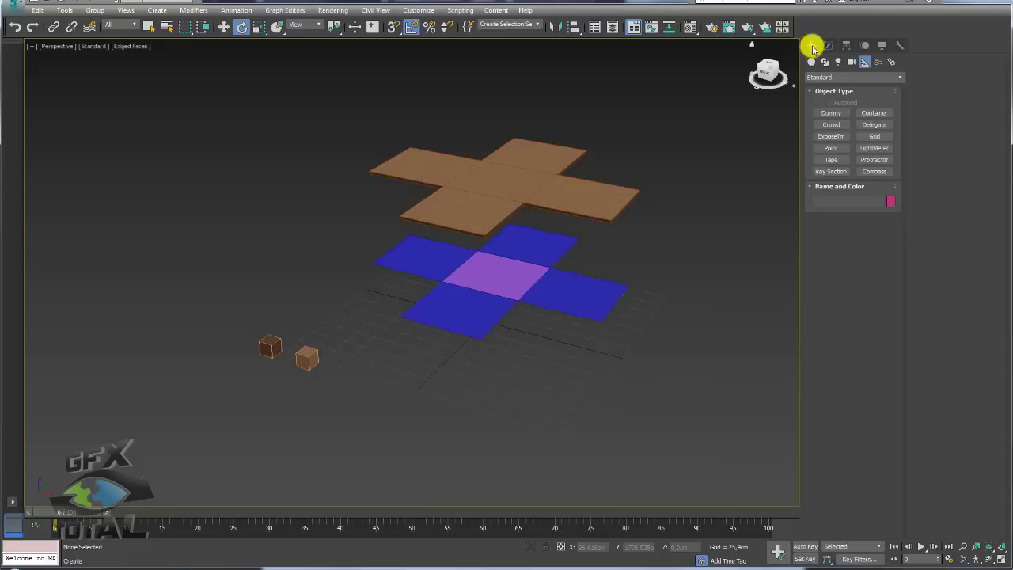
- Create a dummy helper and clone it into four copies
left_click(831, 114)
left_click_drag(679, 396, 667, 398)
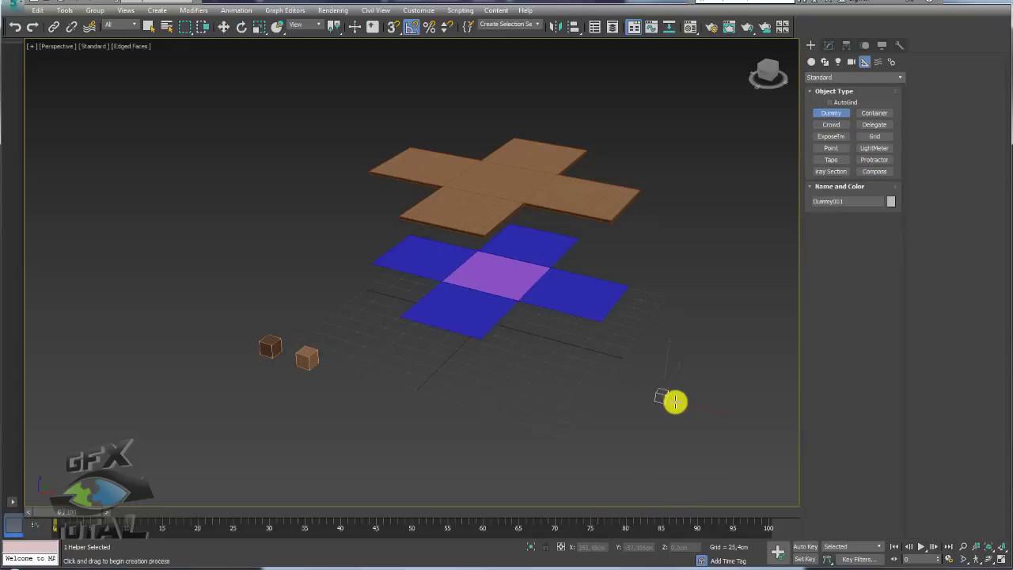
right_click(689, 403)
middle_click_drag(701, 405, 692, 403, "alt")
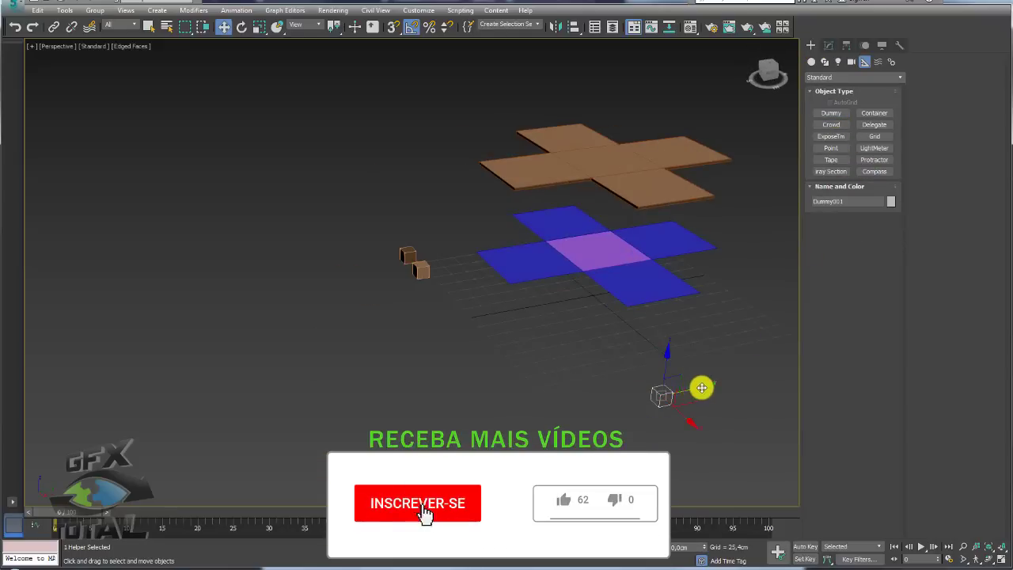
left_click_drag(701, 387, 731, 383, "shift")
left_click(511, 330)
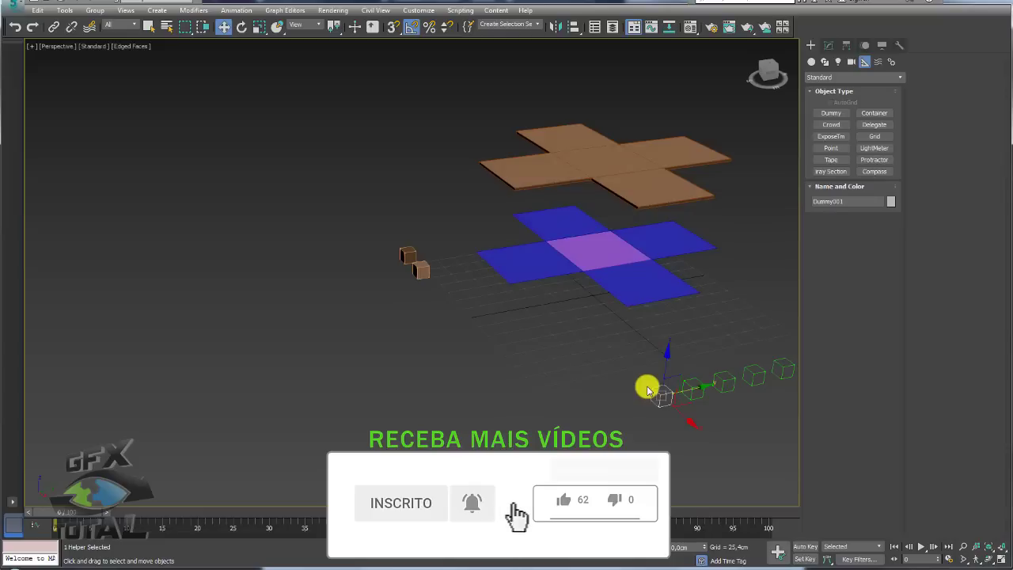
middle_click_drag(647, 390, 610, 369, "alt")
- Align the dummy to the right blue panel
key("alt+a")
left_click(612, 280)
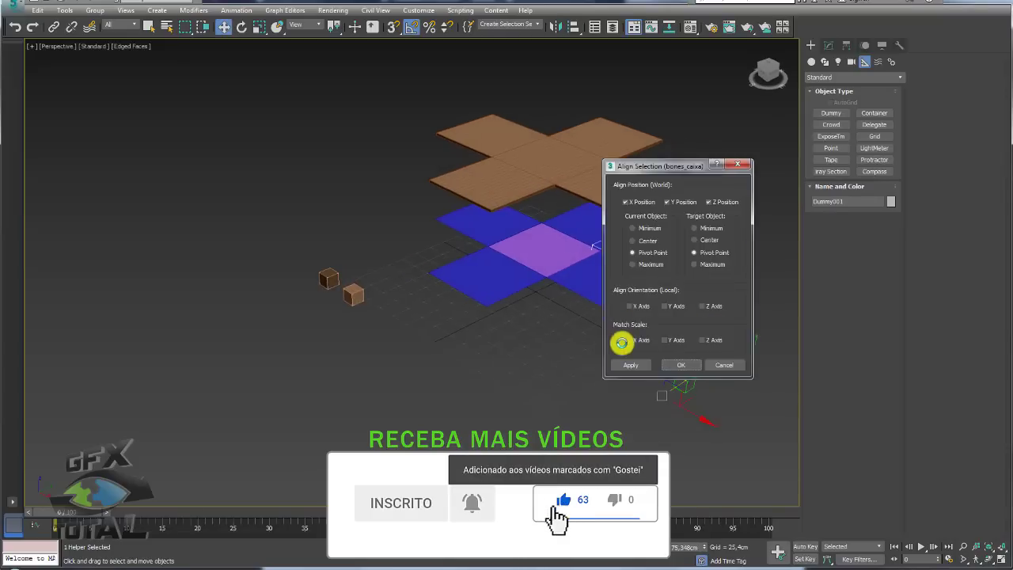
left_click(682, 370)
left_click(637, 273)
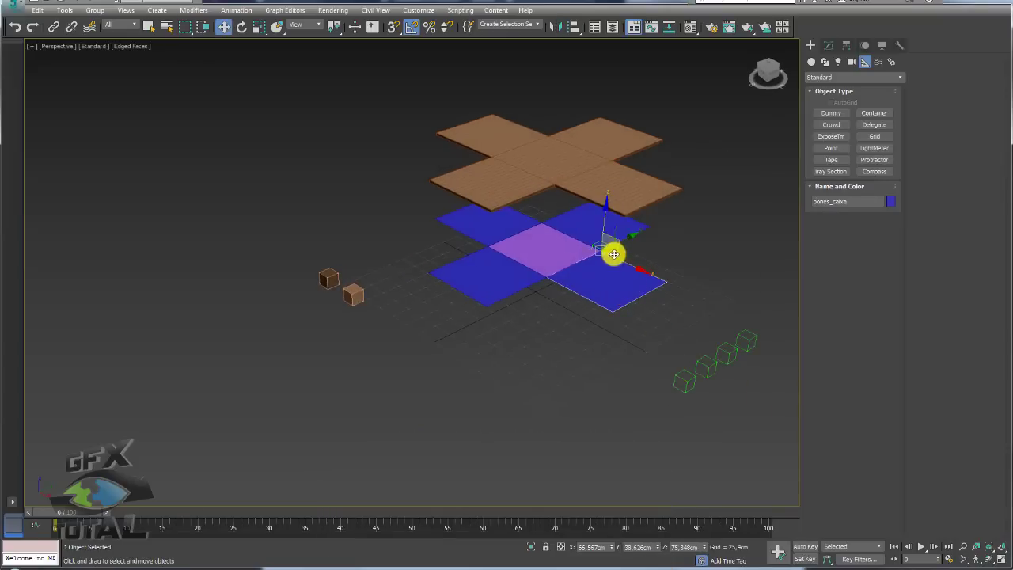
scroll(621, 277, "up", 4)
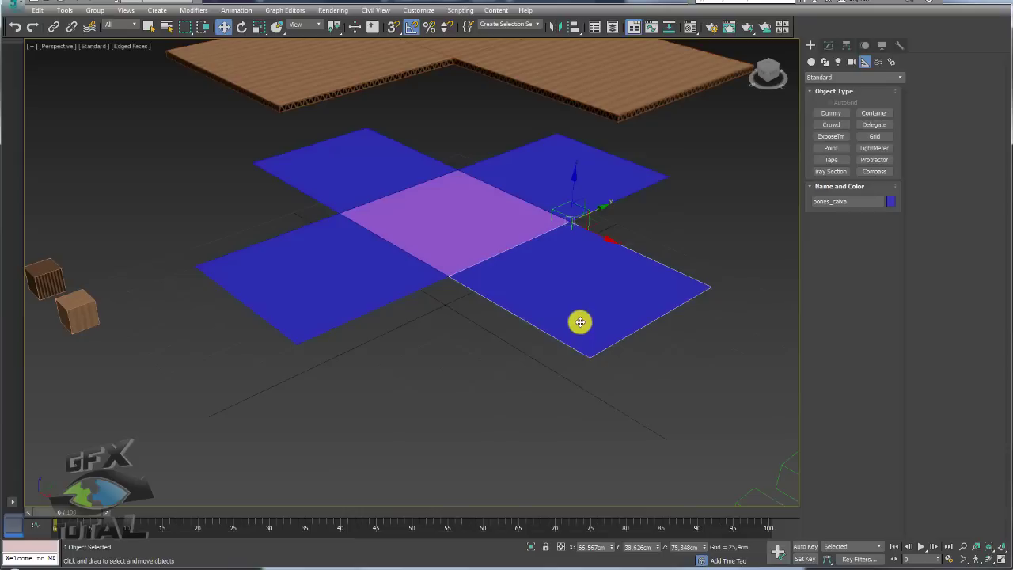
left_click(54, 27)
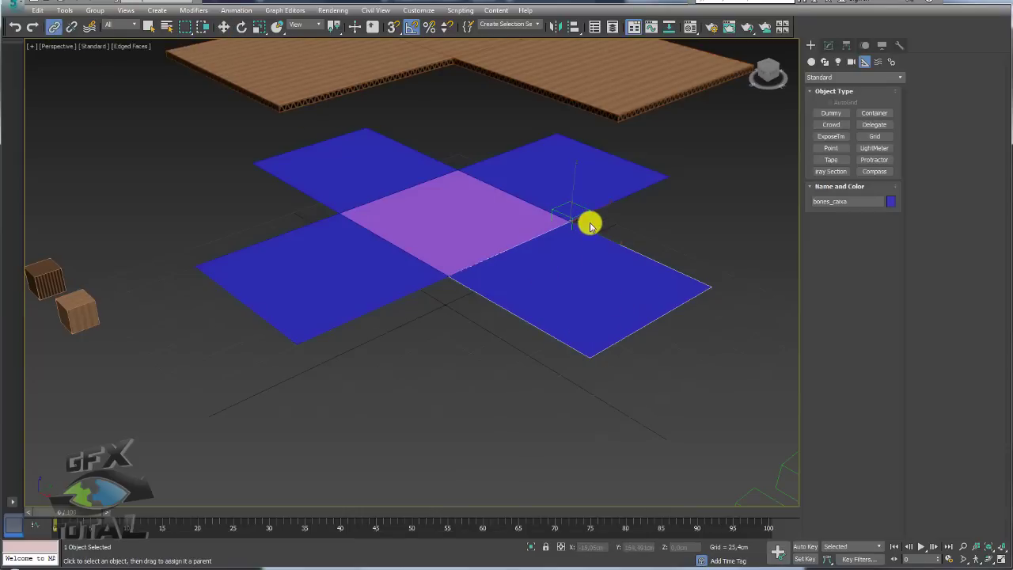
left_click(623, 224)
- Move the dummy to the pink centre panel's edge and pick the right blue panel for linking
key("w")
left_click(591, 222)
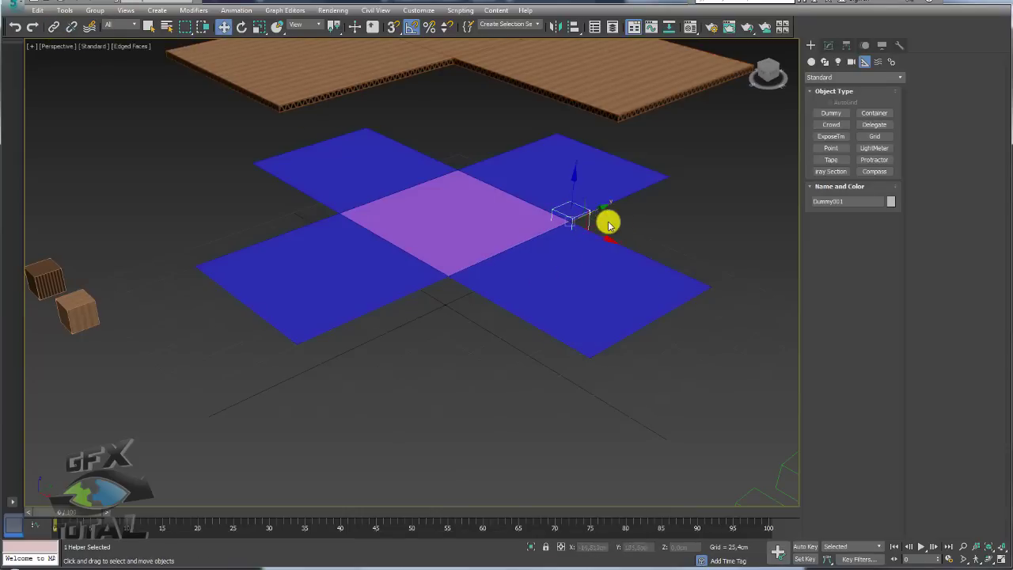
left_click_drag(597, 211, 543, 235)
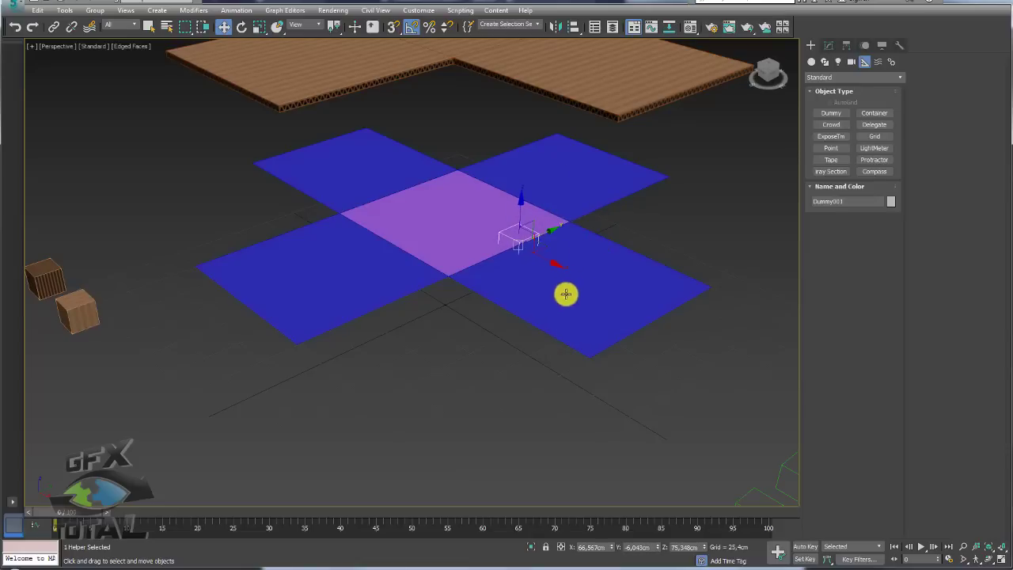
left_click(54, 27)
left_click(577, 300)
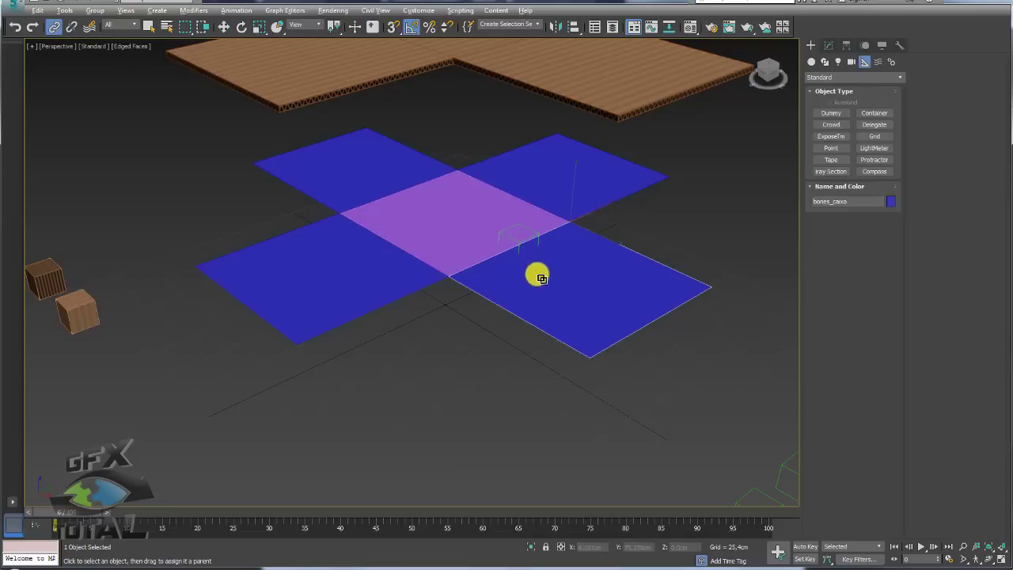
mouse_move(536, 273)
middle_mouse_down("alt")
mouse_move(547, 288)
mouse_move(543, 272)
middle_mouse_up("alt")
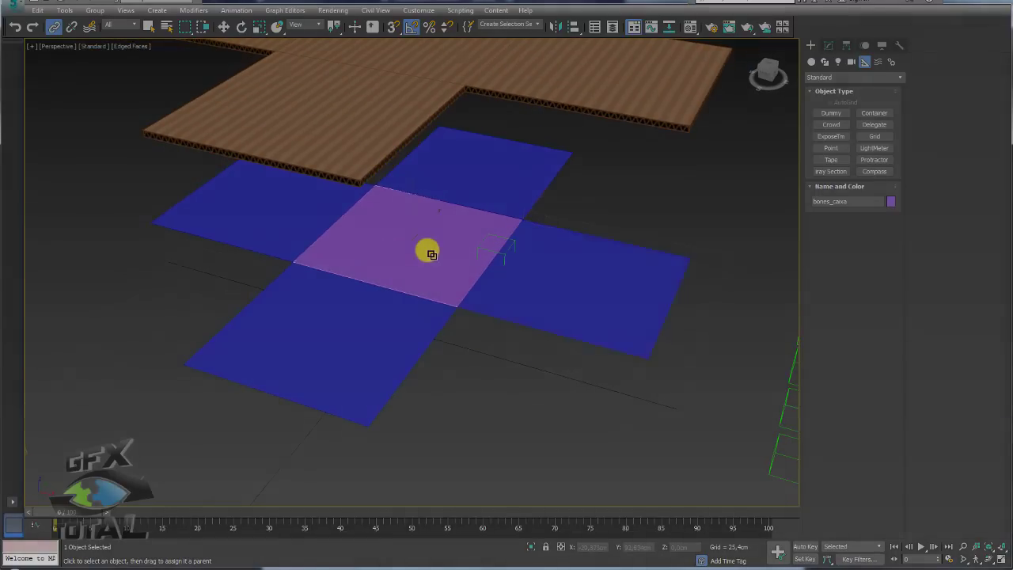
right_click(423, 247)
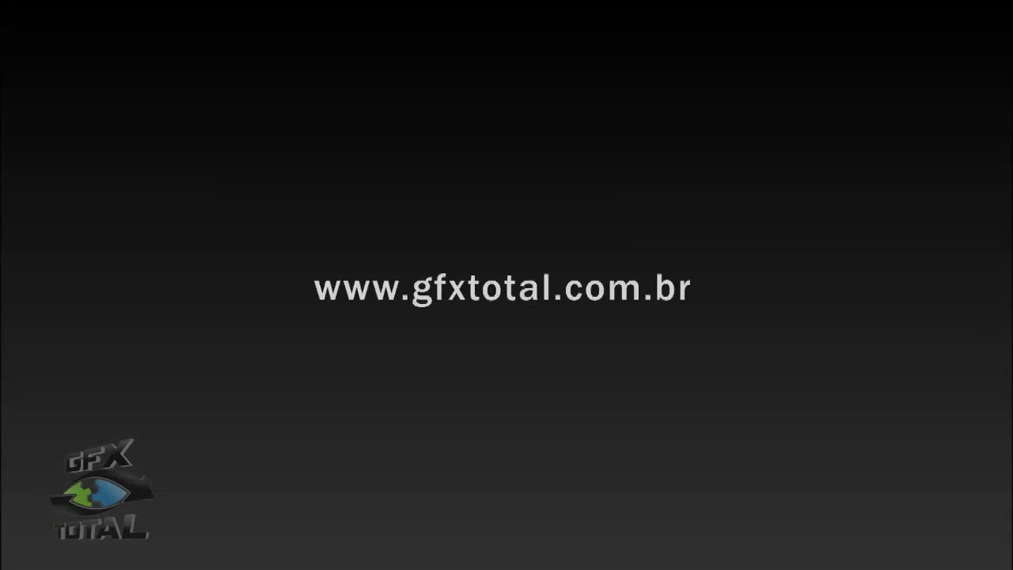